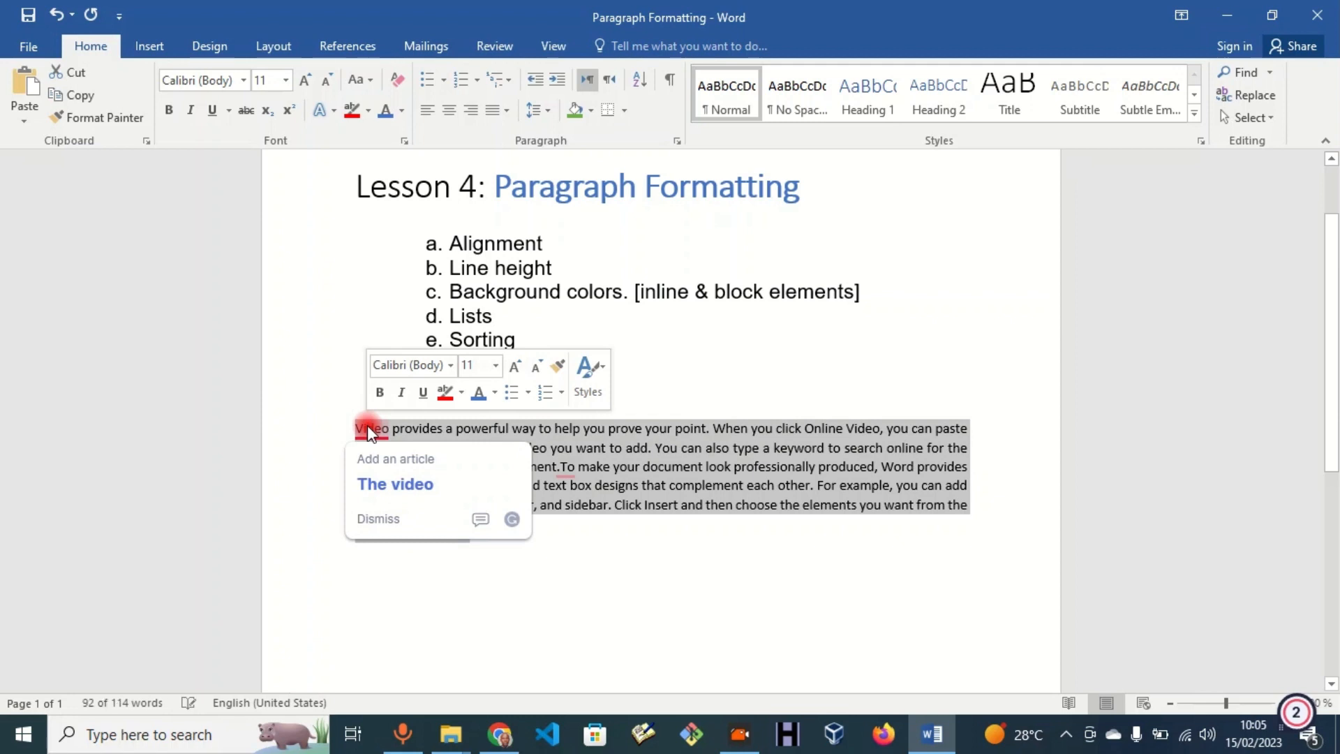
# - Apply light blue paragraph shading to the selected "Video provides" paragraph
pyautogui.click(592, 112)
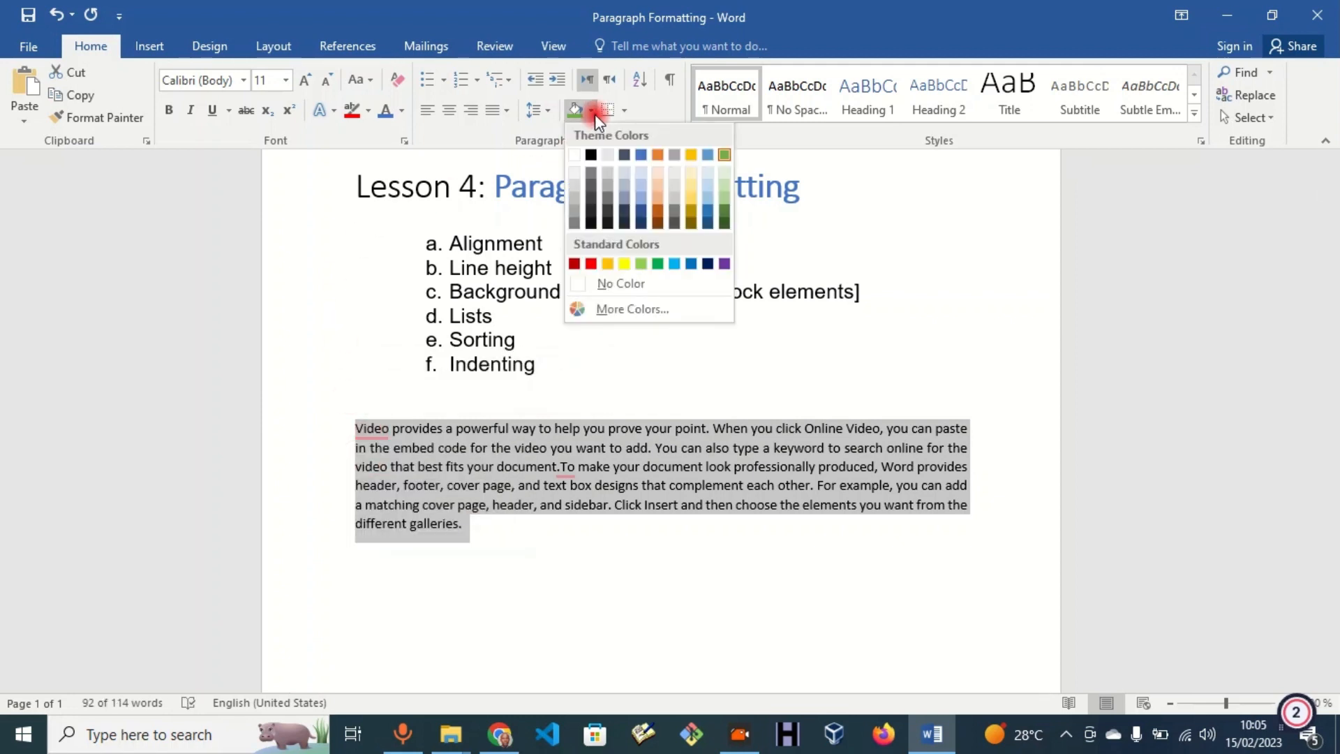
pyautogui.click(708, 203)
# - Generate placeholder paragraphs below the blue-shaded paragraph with =lorem()
pyautogui.click(531, 555)
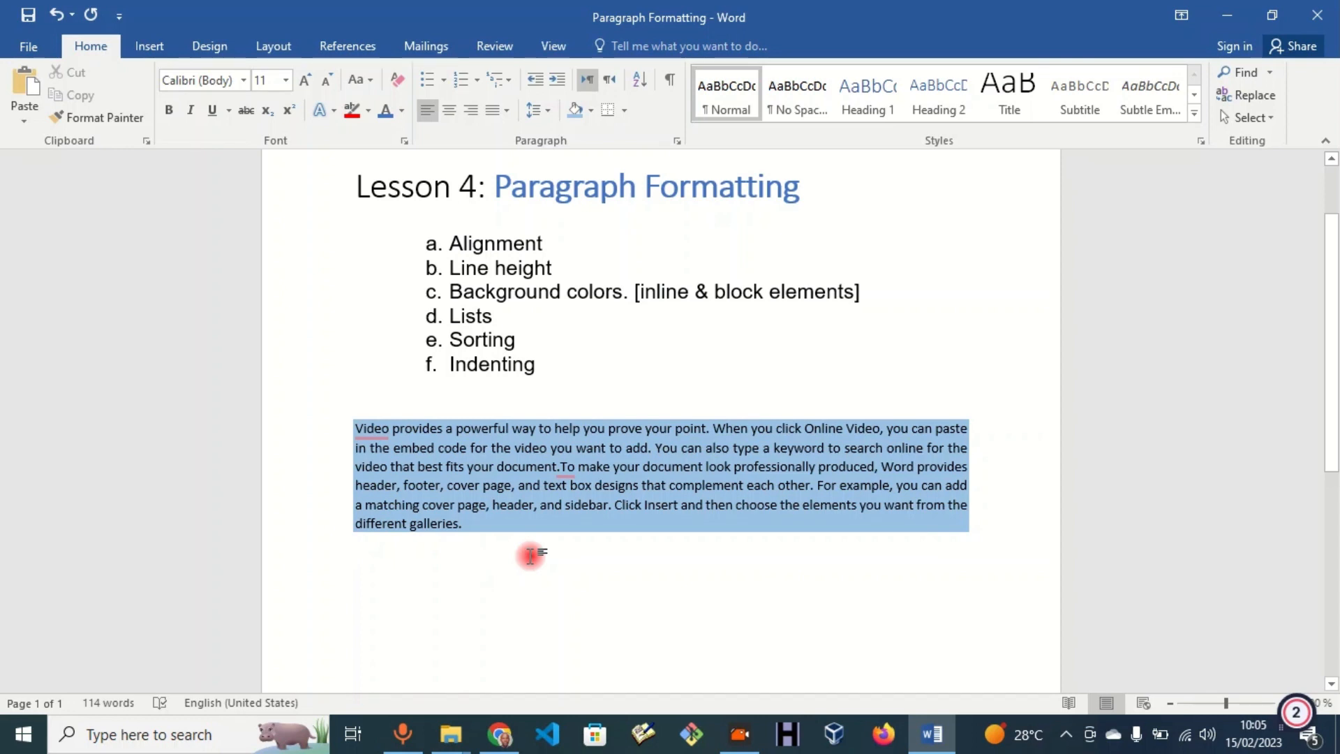
pyautogui.write('=')
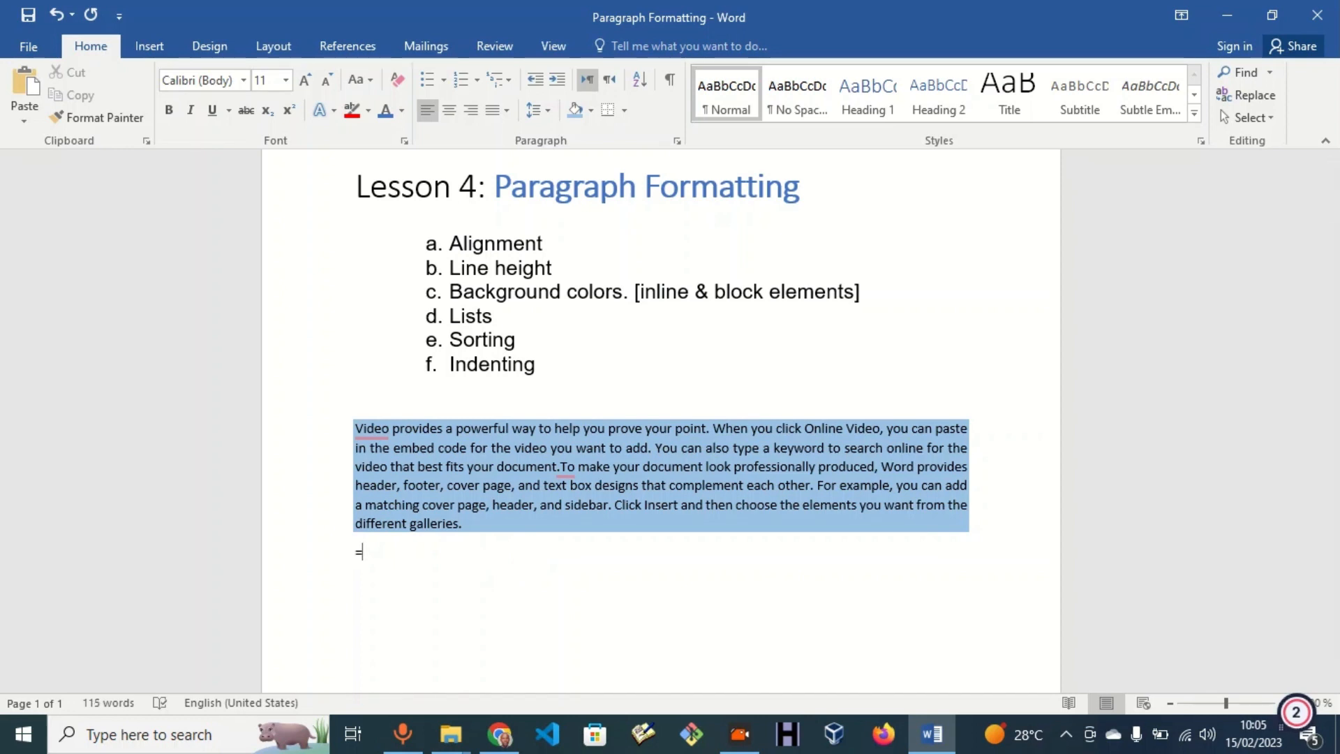
pyautogui.write('lore')
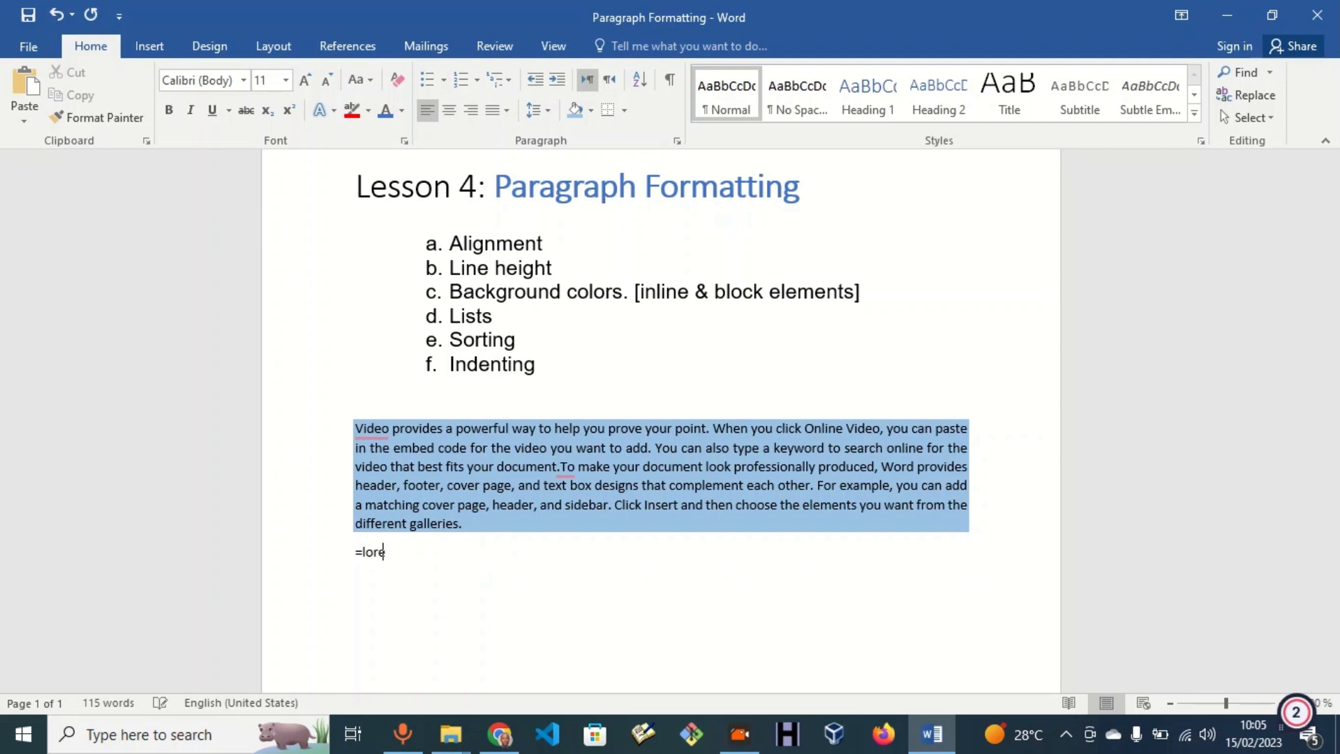
pyautogui.write('m(')
pyautogui.click(531, 553)
pyautogui.write(')')
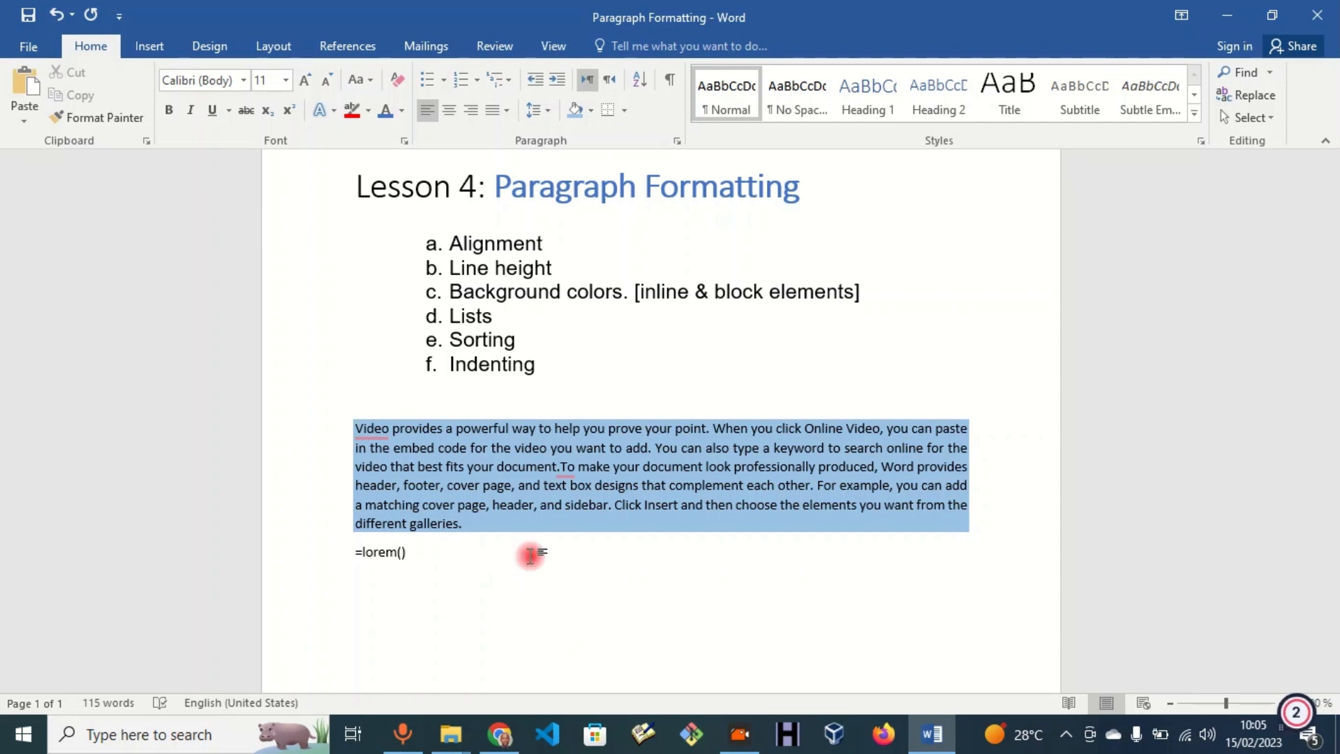
pyautogui.press('Return')
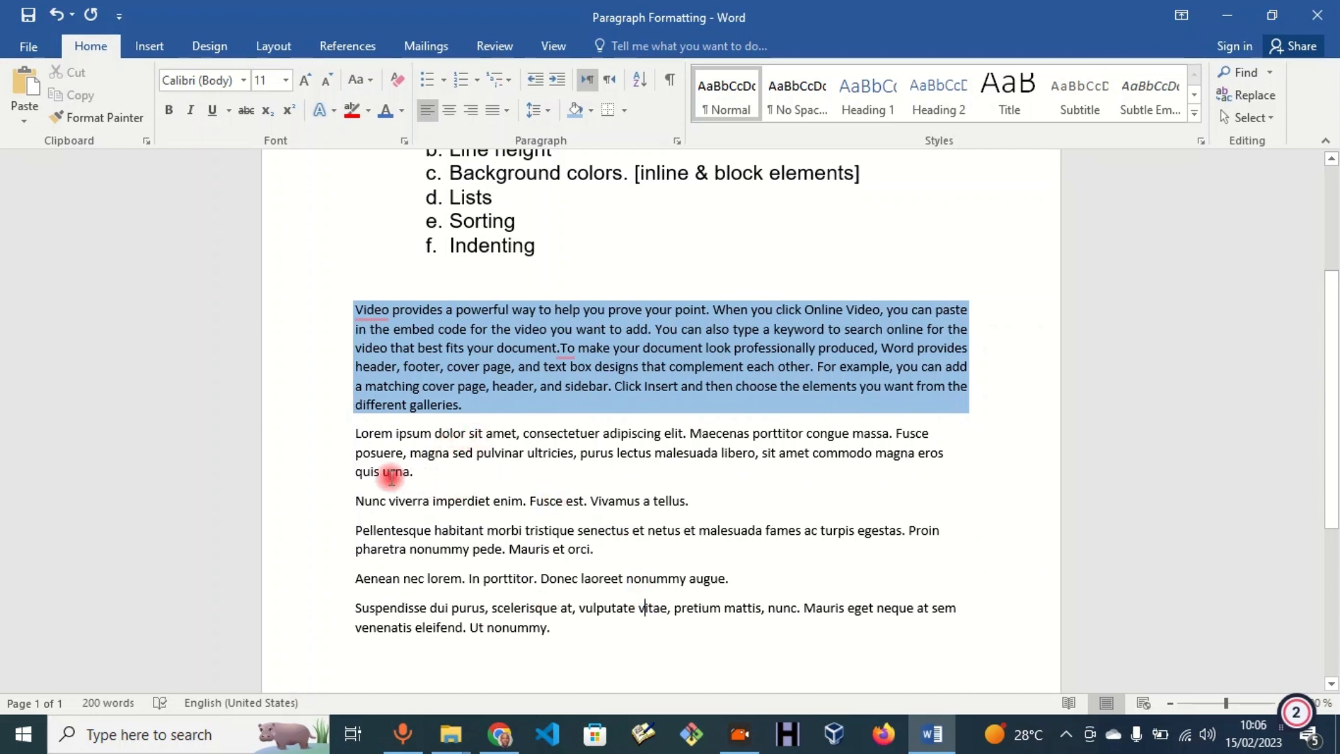
# - Apply gold paragraph shading to the "Lorem ipsum dolor sit amet" paragraph
pyautogui.moveTo(427, 474); pyautogui.dragTo(353, 439)
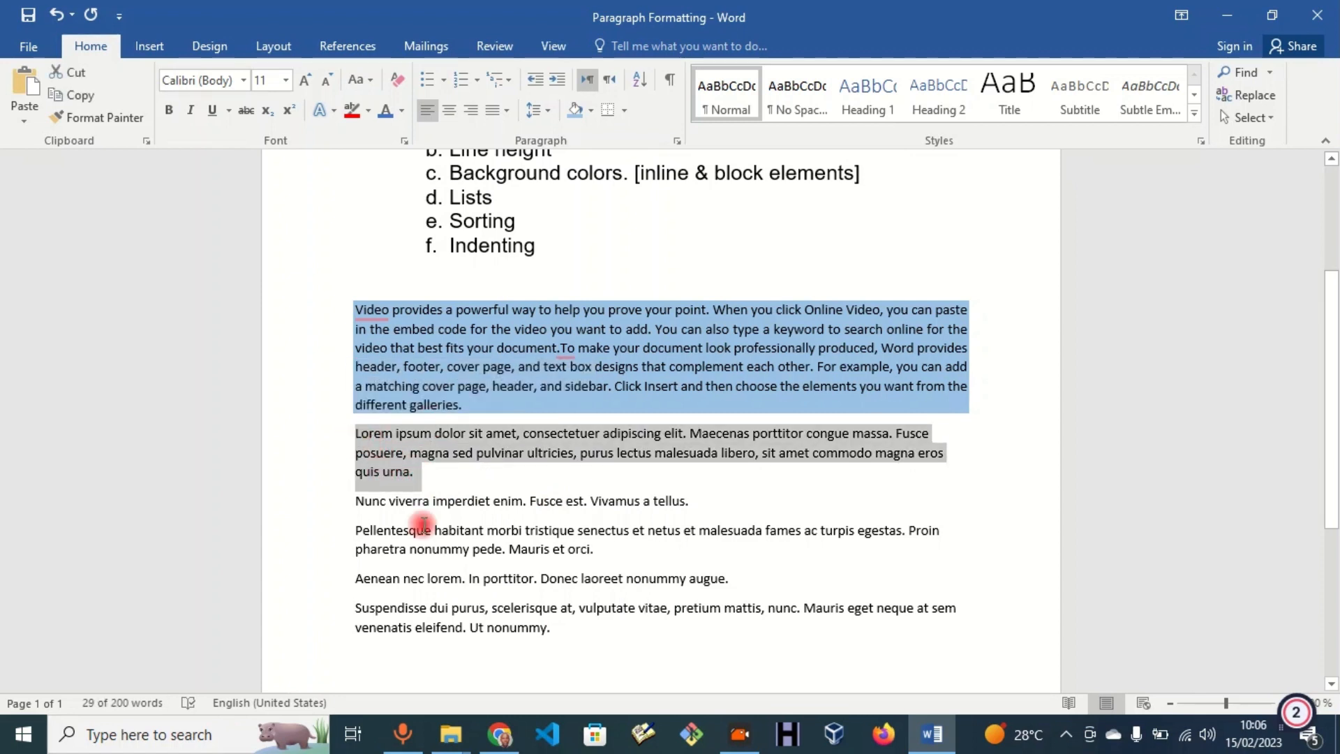
pyautogui.scroll(1, 638, 564)
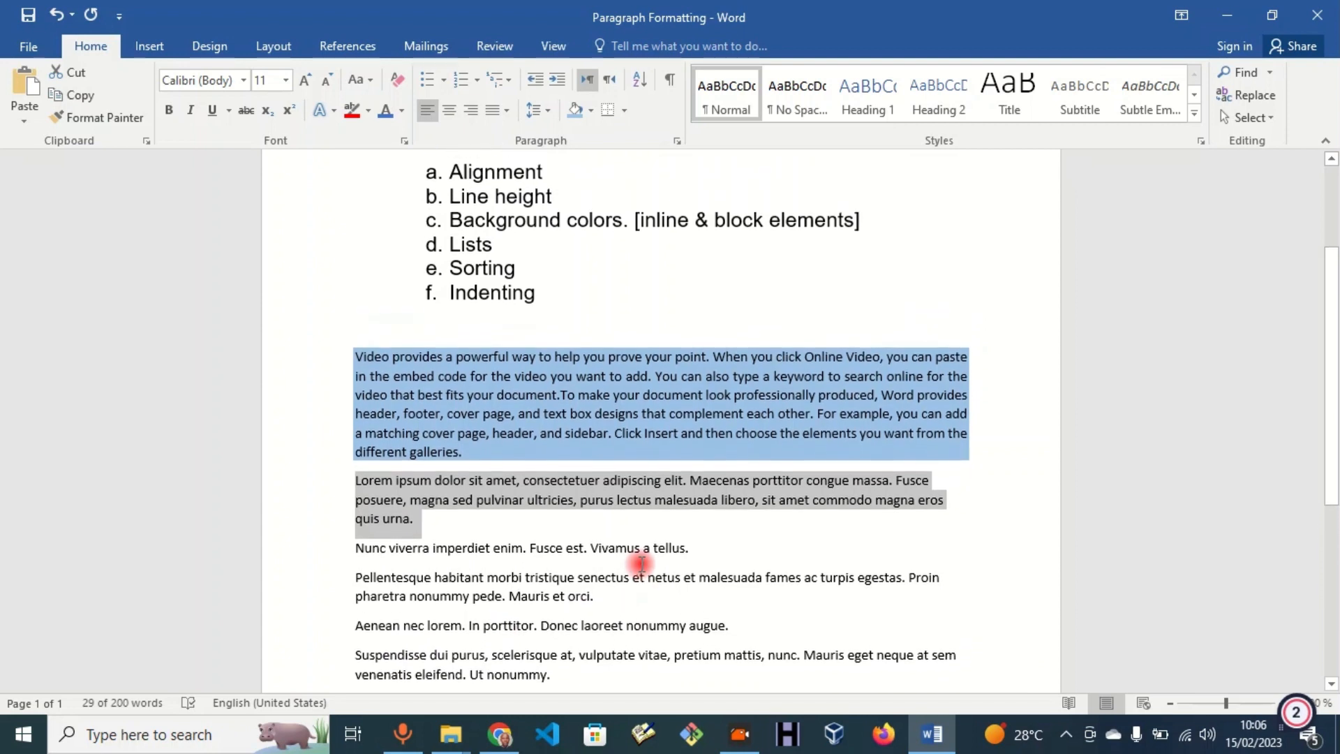
pyautogui.click(591, 115)
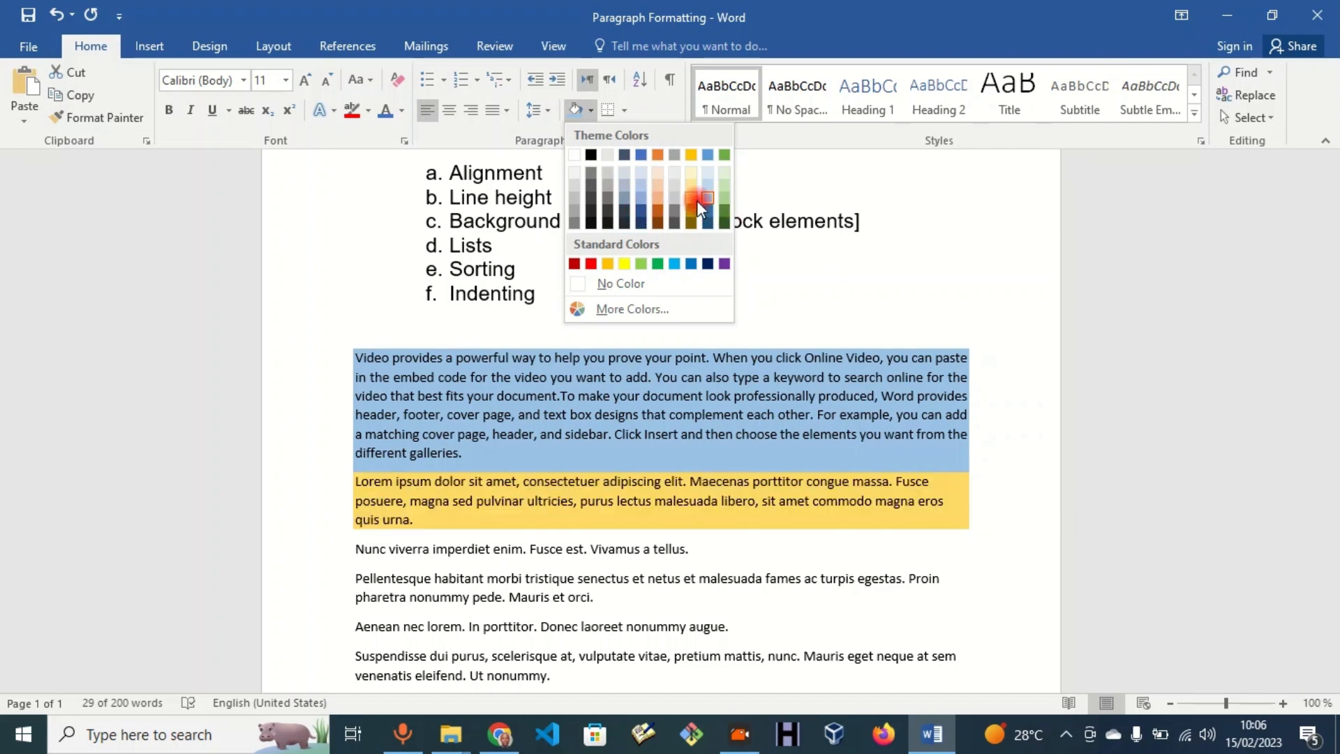
pyautogui.click(692, 156)
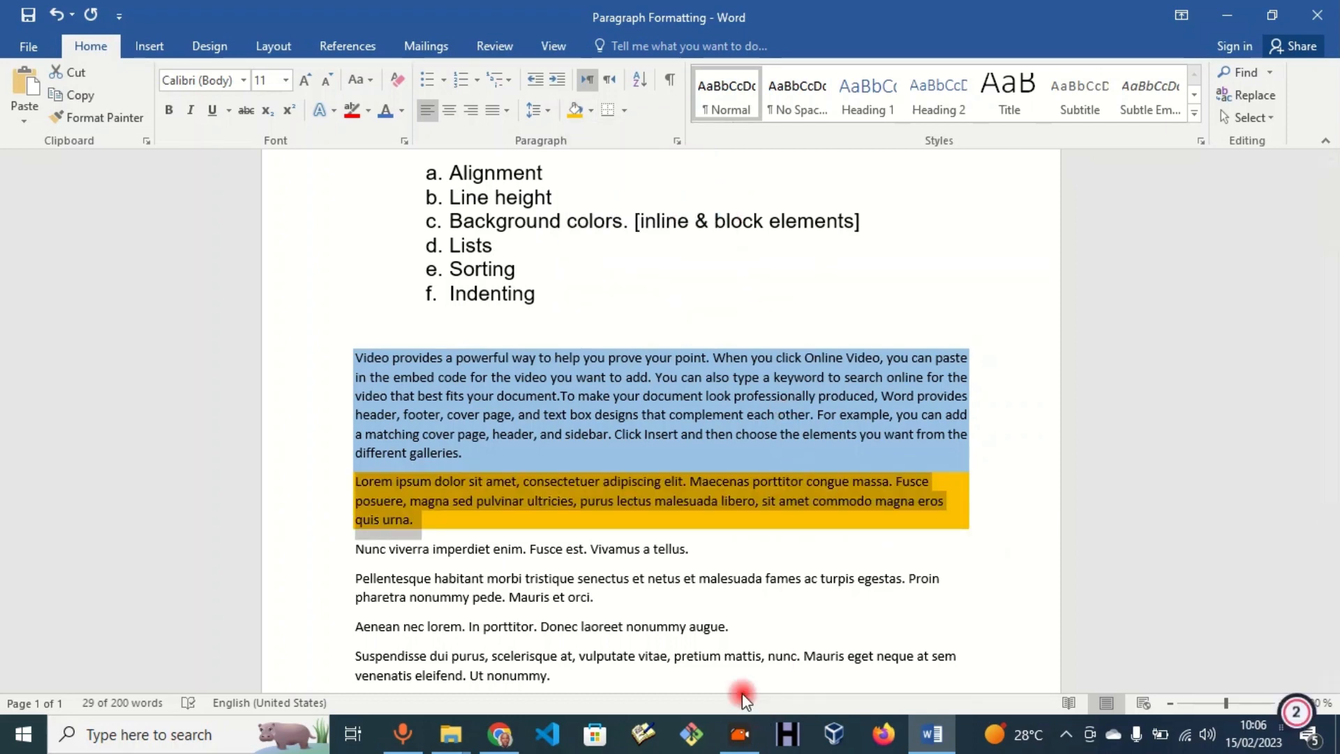
pyautogui.click(654, 601)
# - Review the shaded paragraphs and the lesson outline, highlighting the Lists topic
pyautogui.scroll(-2, 654, 601)
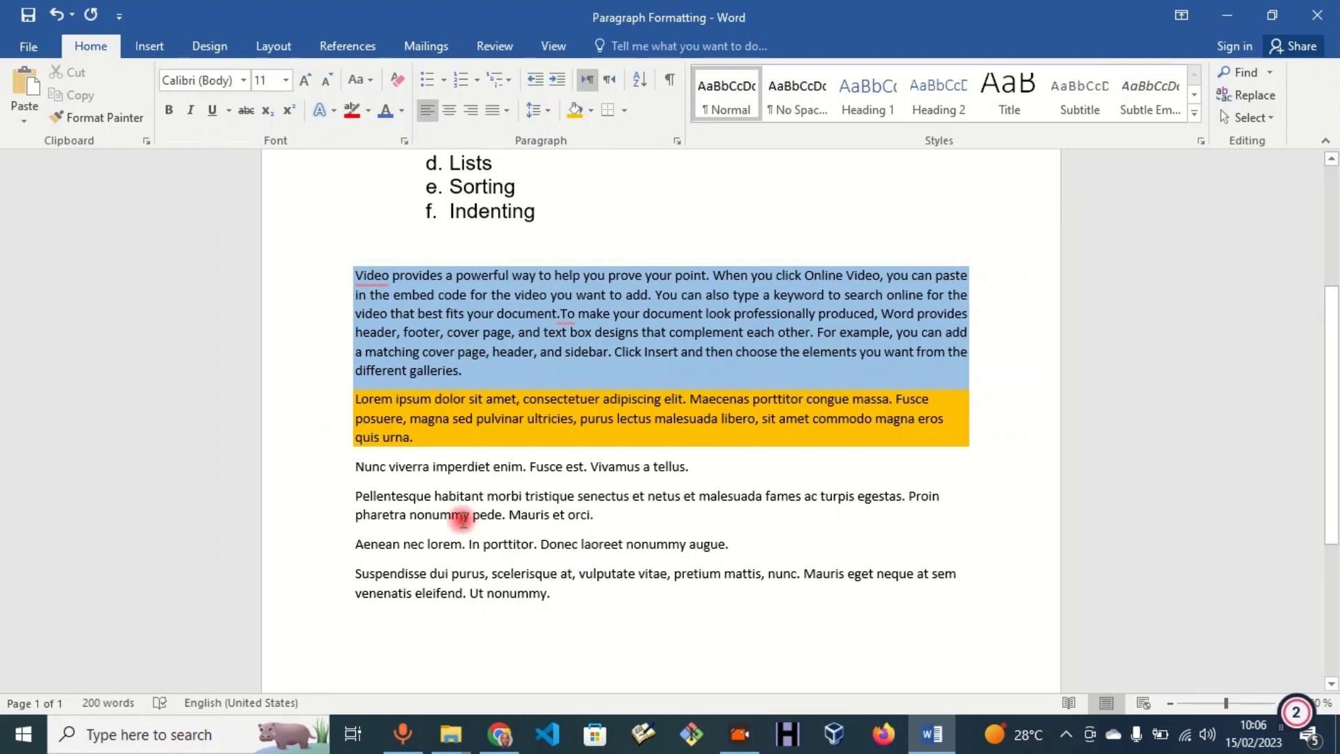
pyautogui.scroll(6, 417, 515)
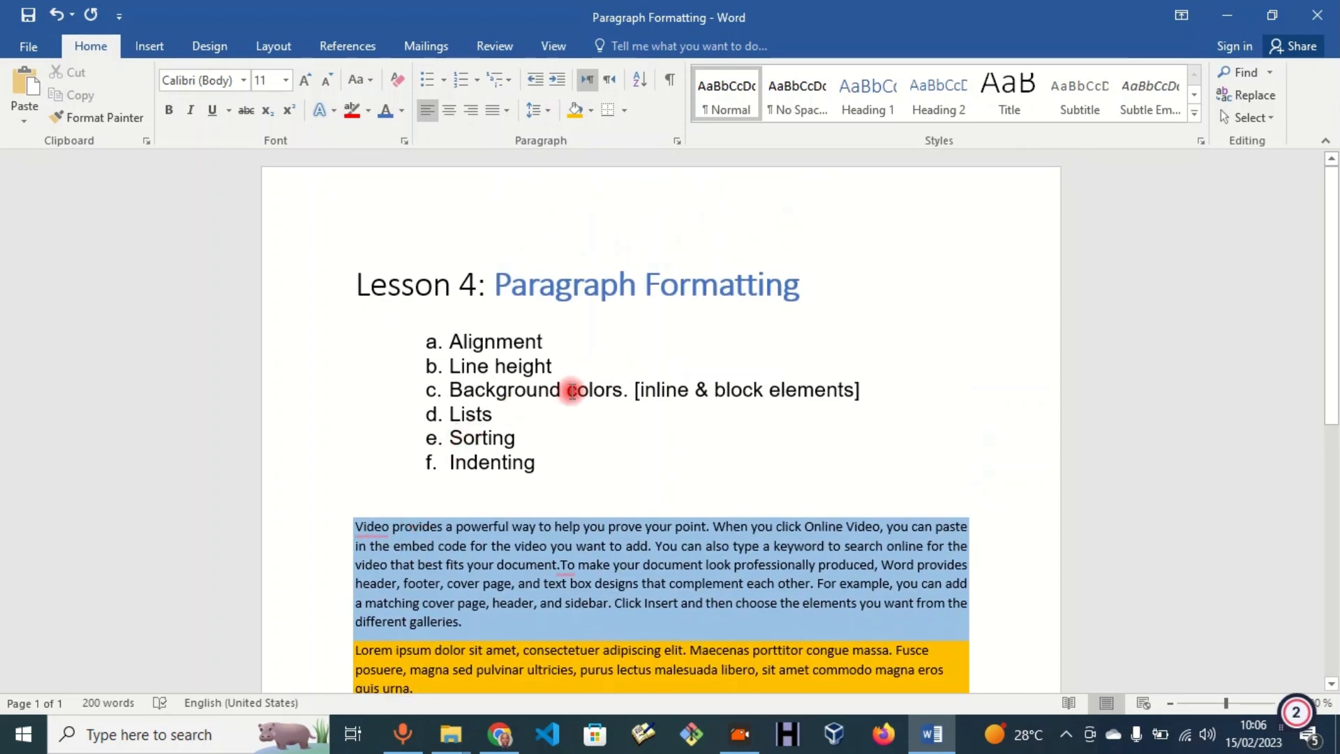
pyautogui.scroll(-4, 571, 391)
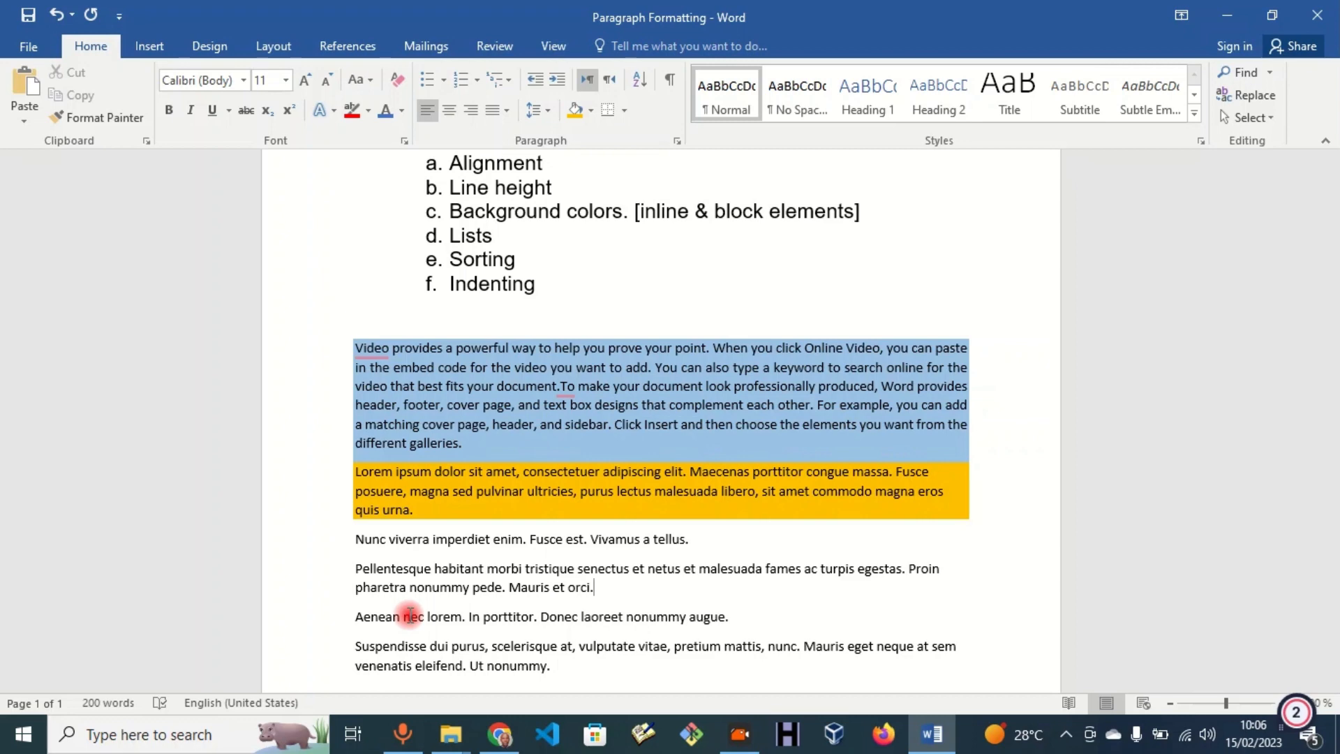
pyautogui.scroll(-3, 411, 614)
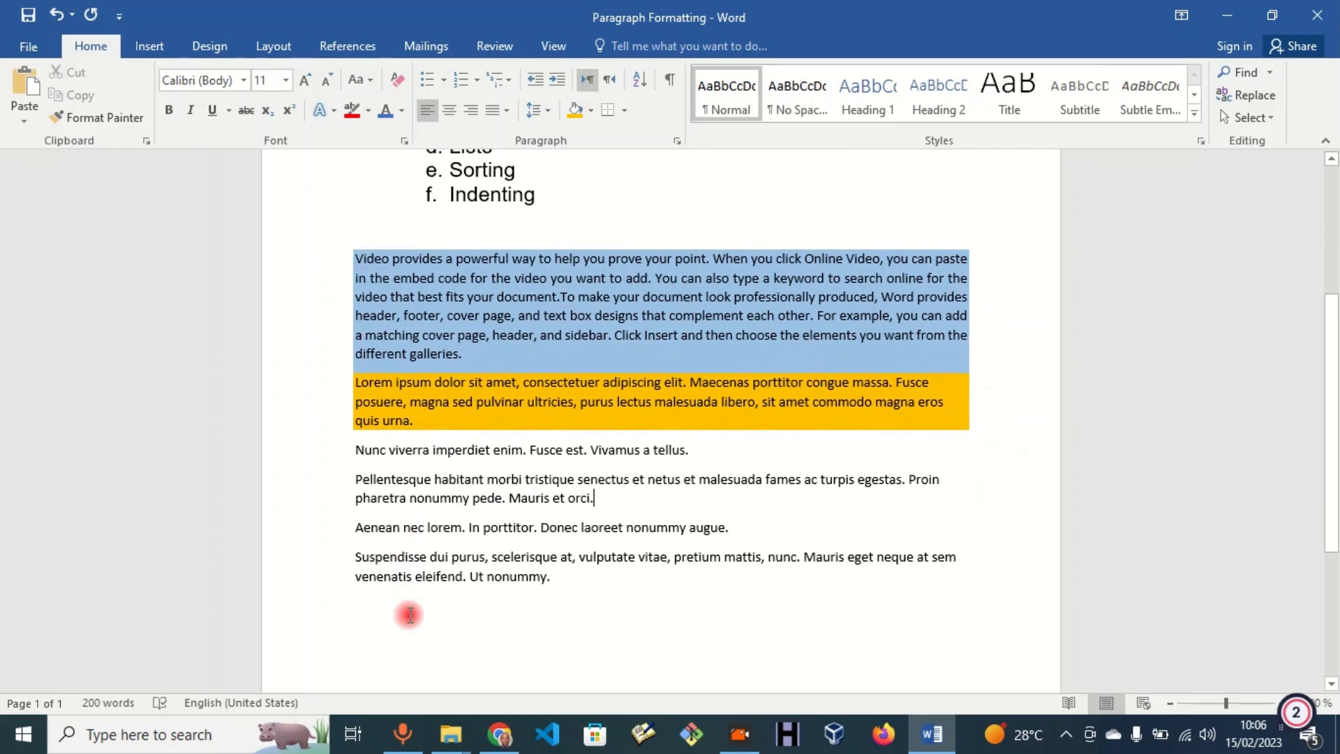
pyautogui.scroll(5, 410, 614)
pyautogui.scroll(1, 410, 614)
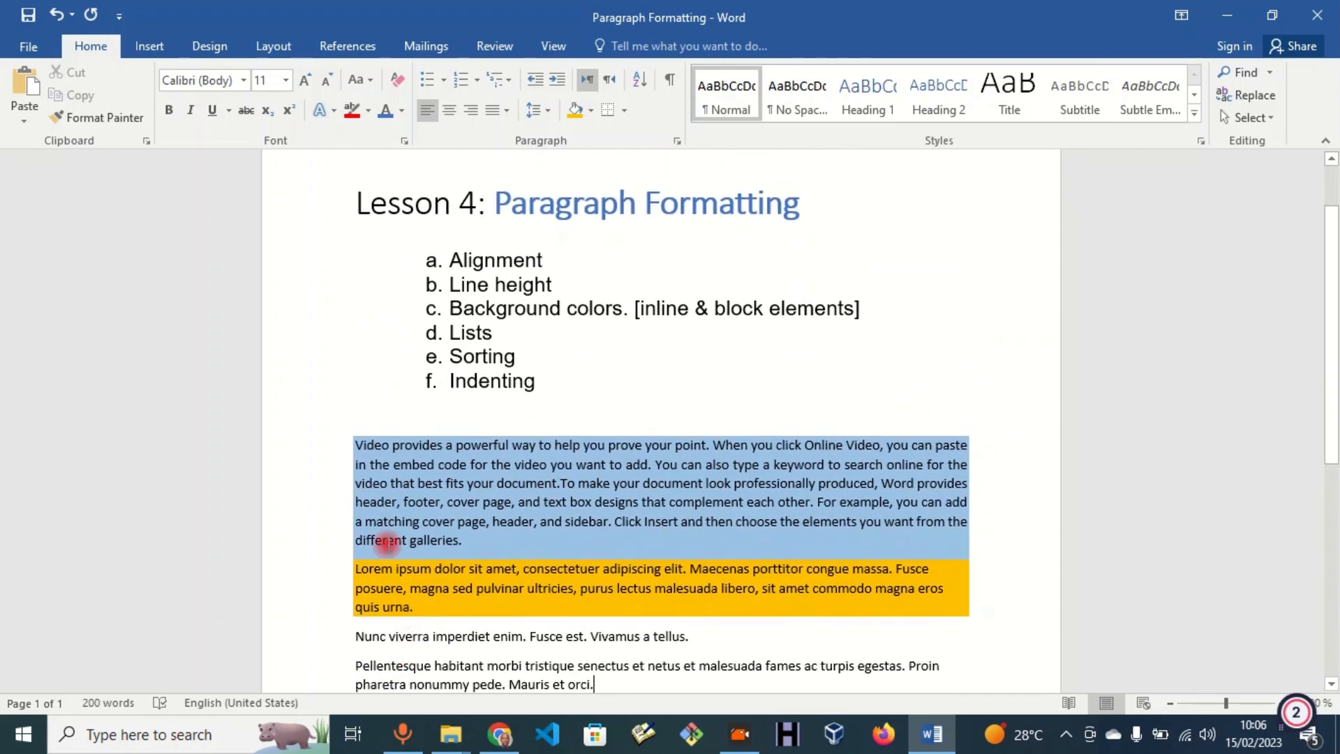
pyautogui.click(478, 330)
pyautogui.doubleClick(478, 331)
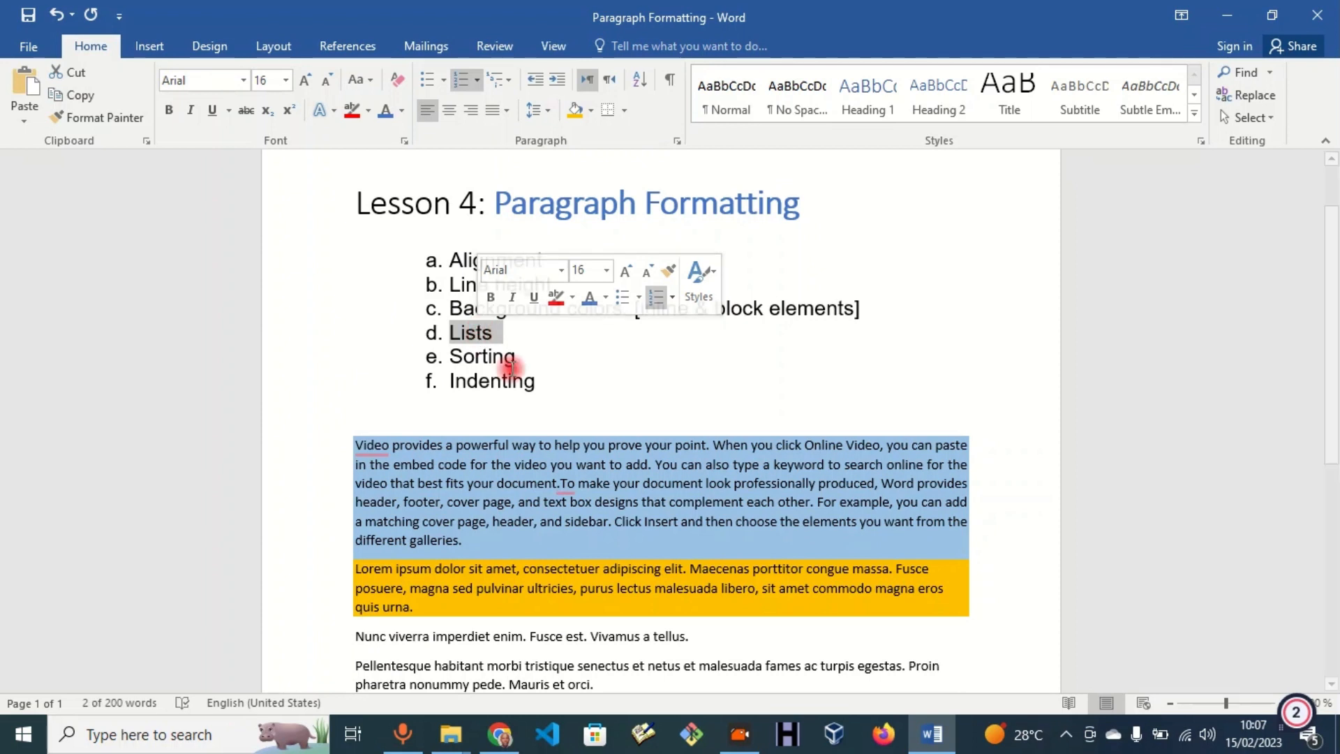
pyautogui.scroll(-3, 530, 488)
pyautogui.scroll(-3, 534, 498)
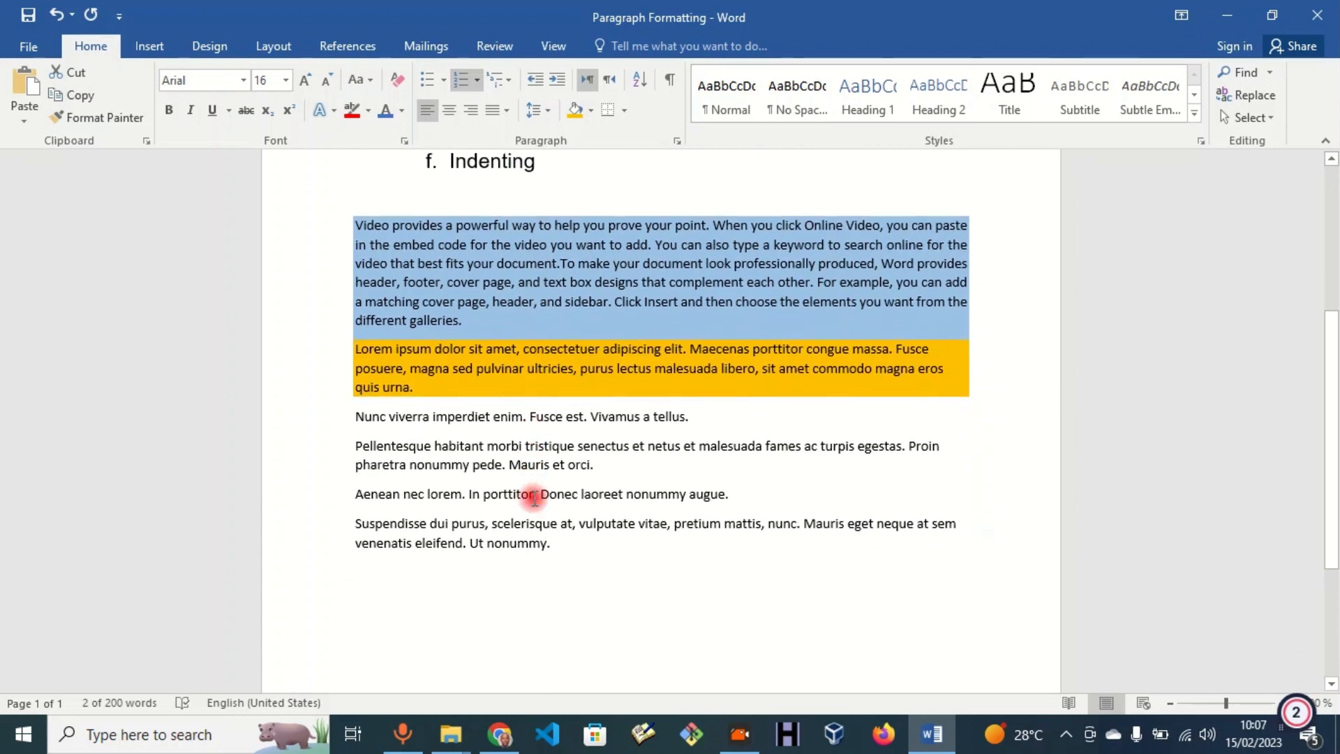
# - Add the line "Shopping" below the last placeholder paragraph and start a new line under it
pyautogui.click(620, 567)
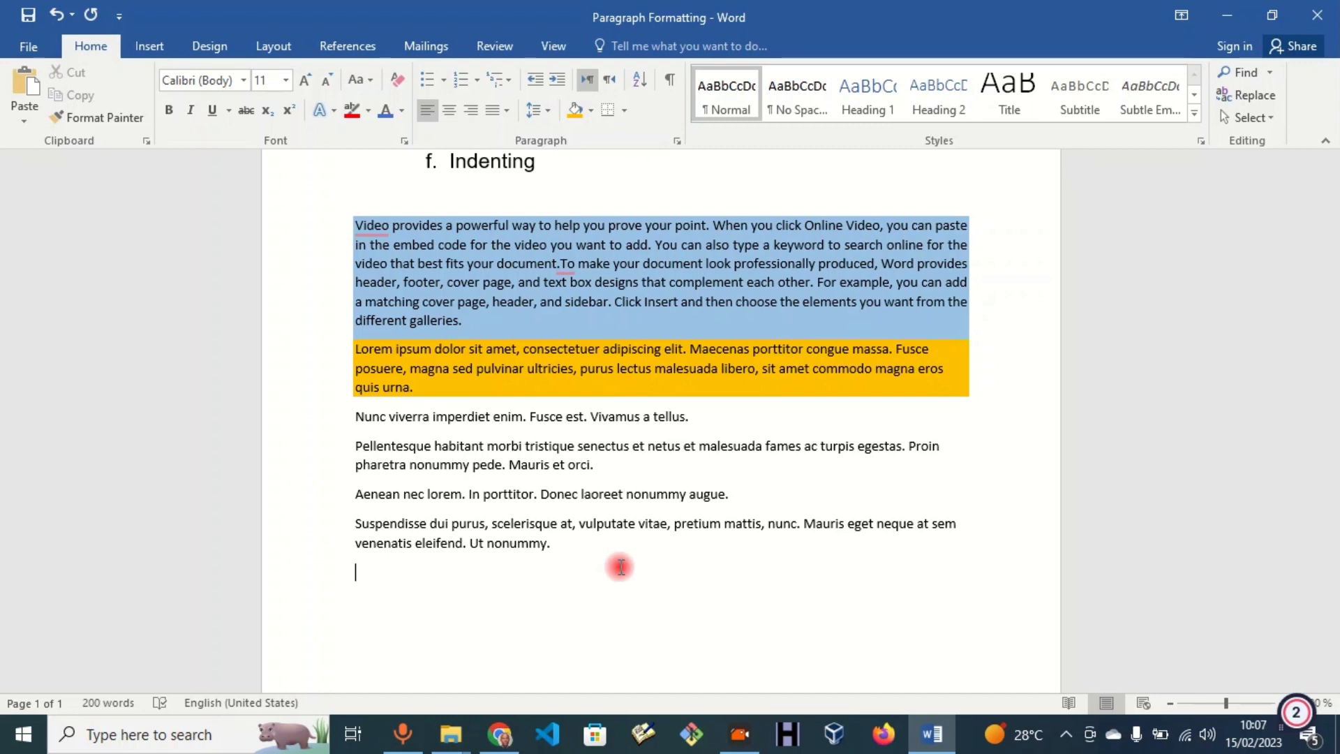
pyautogui.write('Shpp')
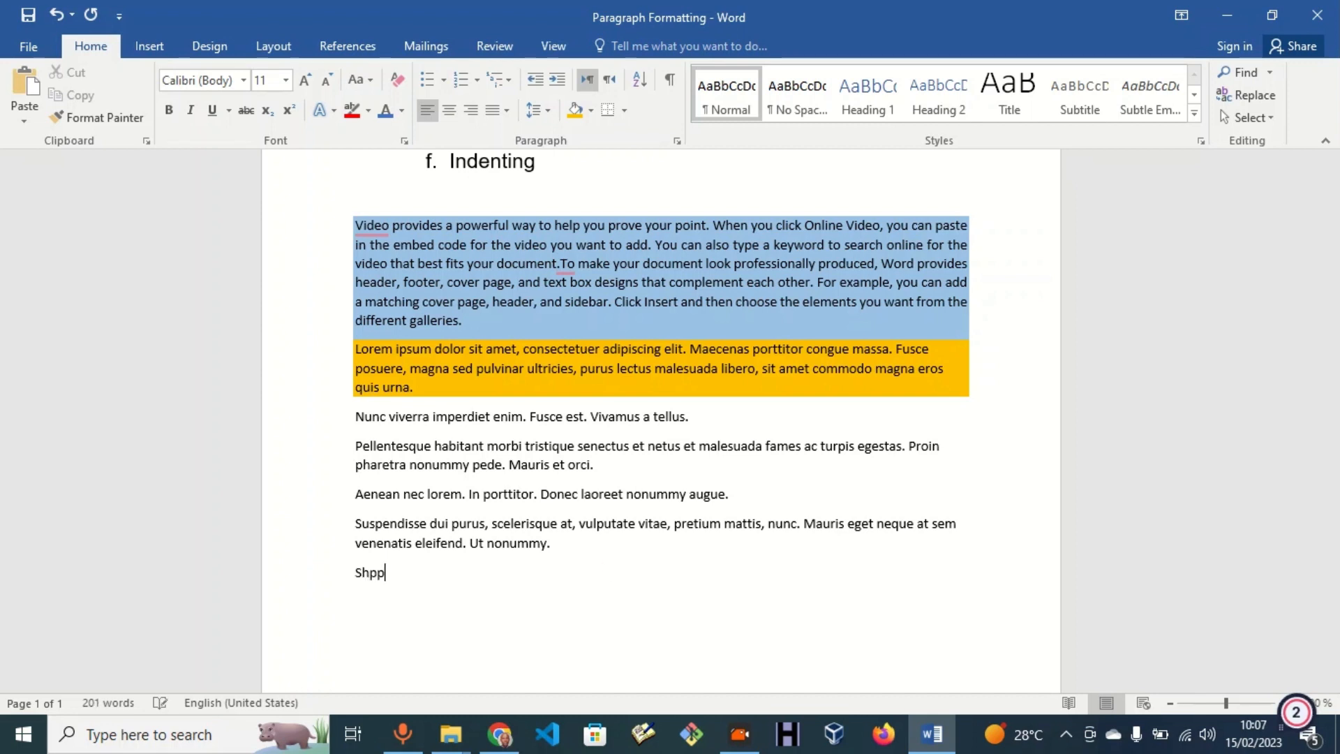
pyautogui.press('BackSpace')
pyautogui.press('BackSpace')
pyautogui.write('opp')
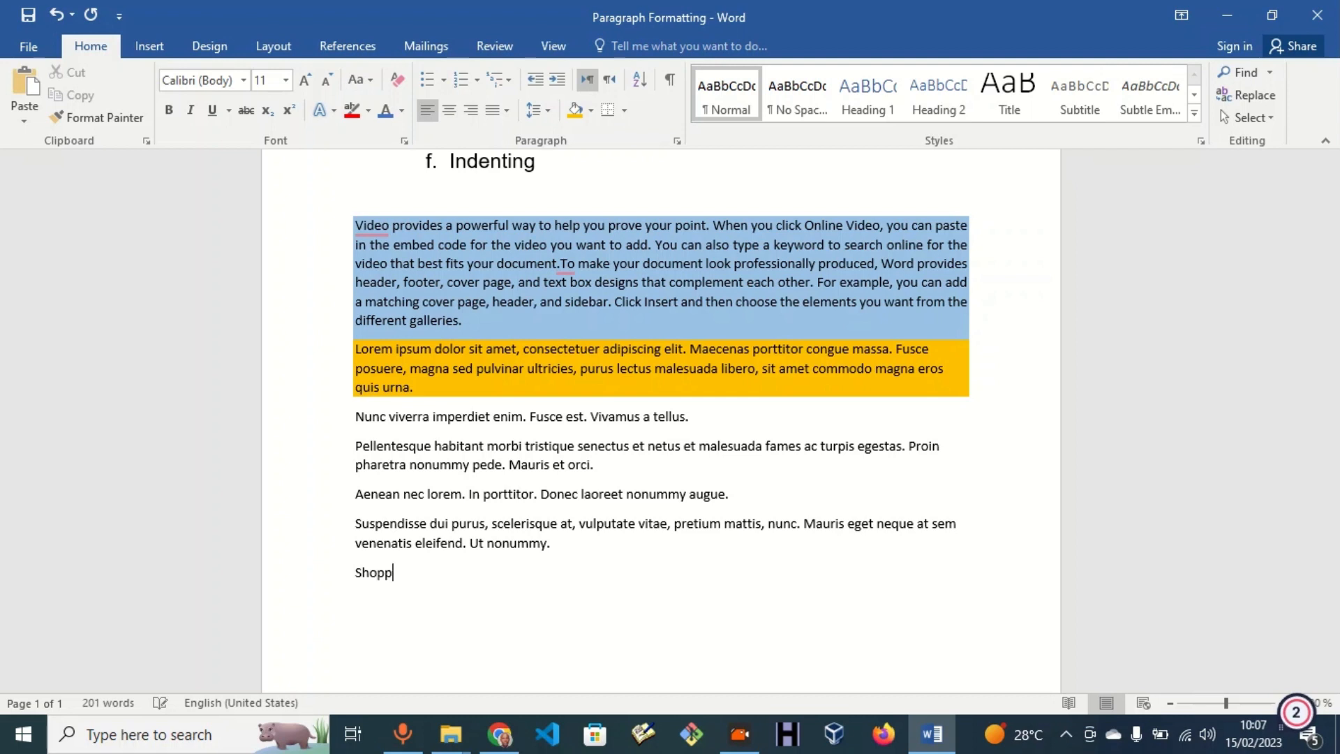
pyautogui.write('ing')
pyautogui.press('Return')
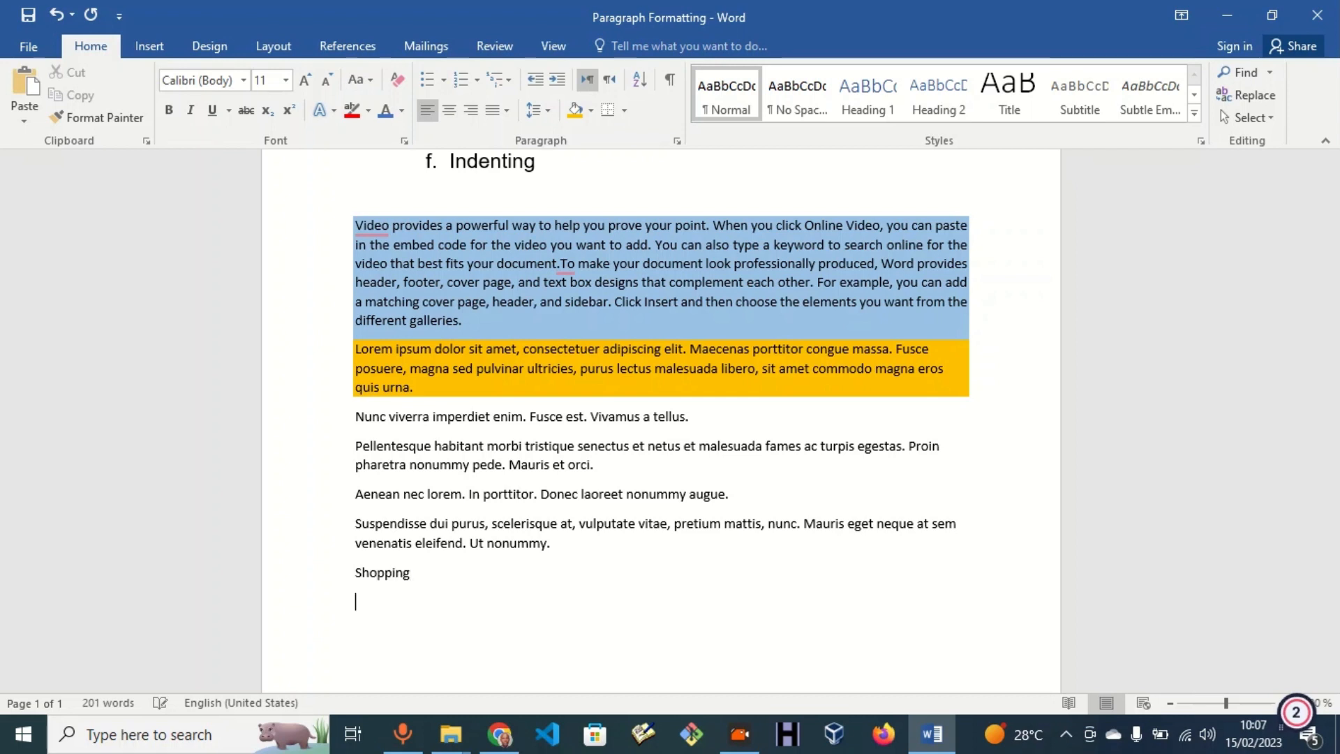
# - Enter Food, Clothes, Item 3 and Item 4 on separate lines under Shopping
pyautogui.write('I')
pyautogui.press('BackSpace')
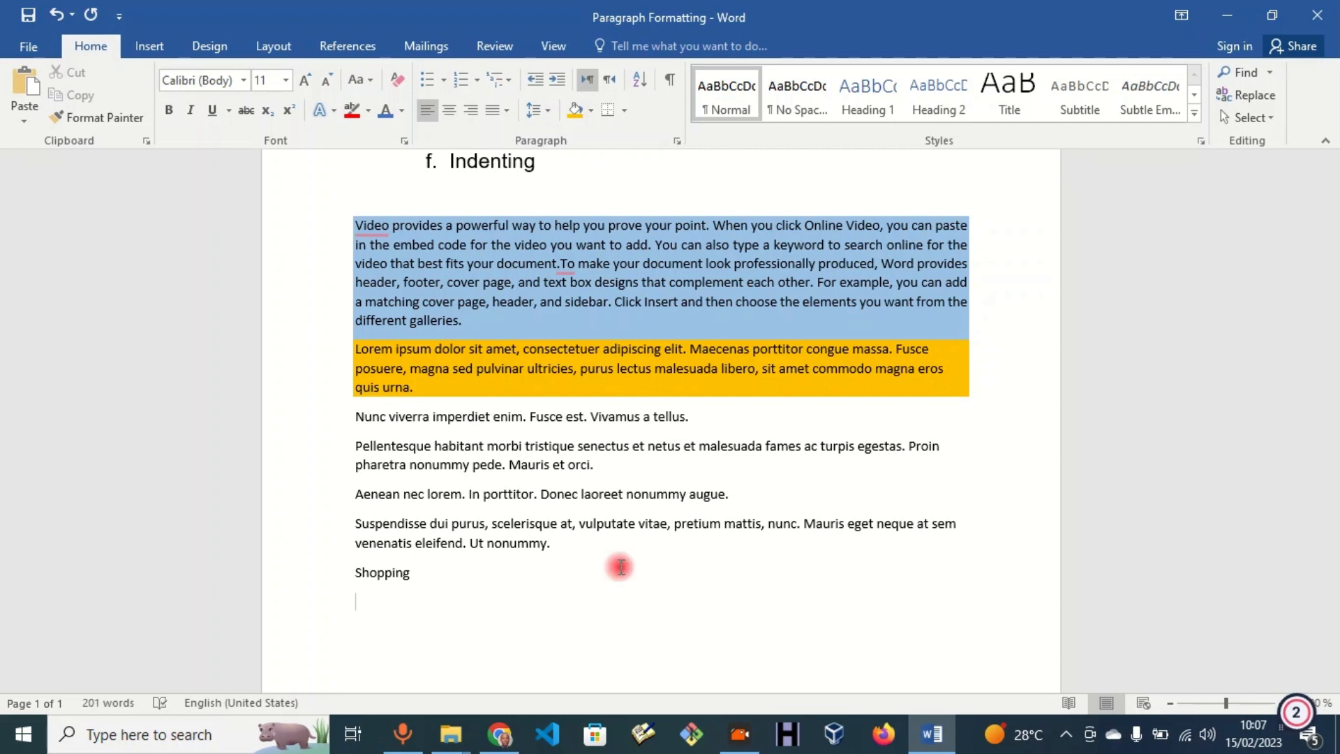
pyautogui.write('Food')
pyautogui.press('Return')
pyautogui.write('Clothes')
pyautogui.press('Return')
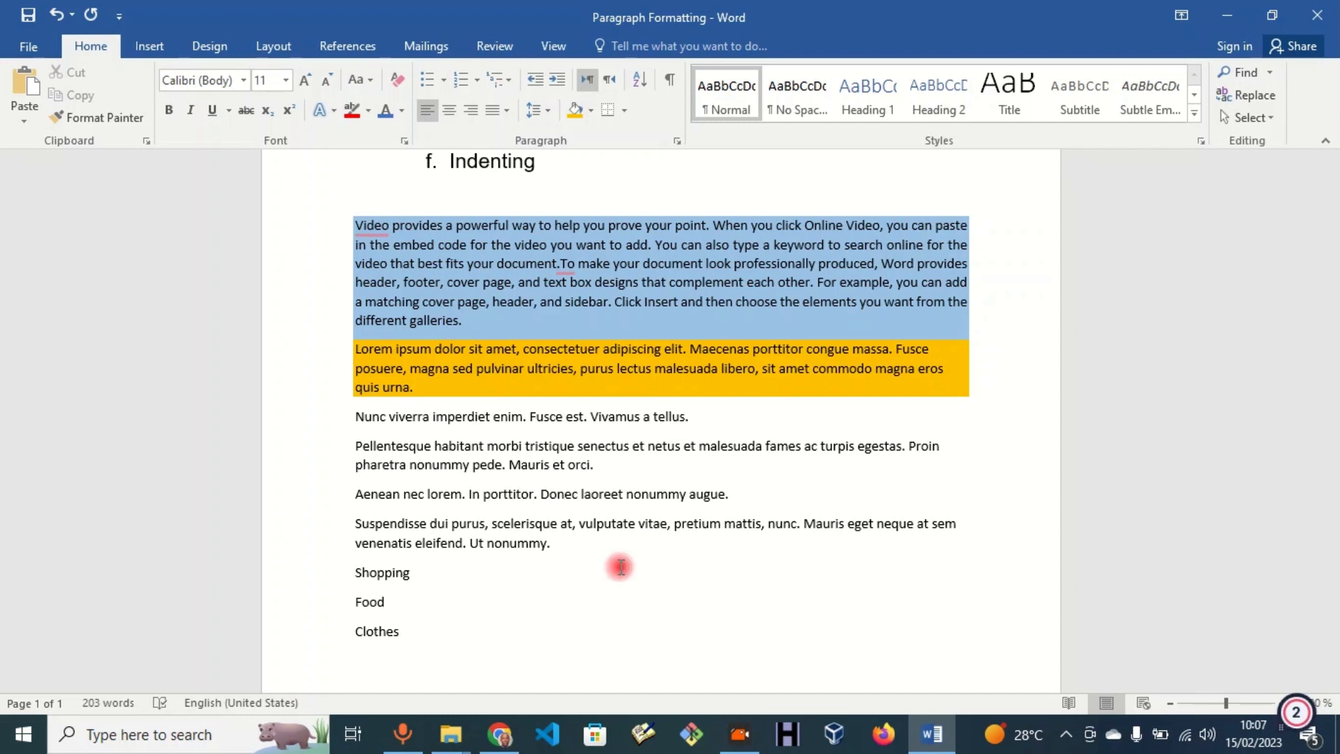
pyautogui.write('Item 3')
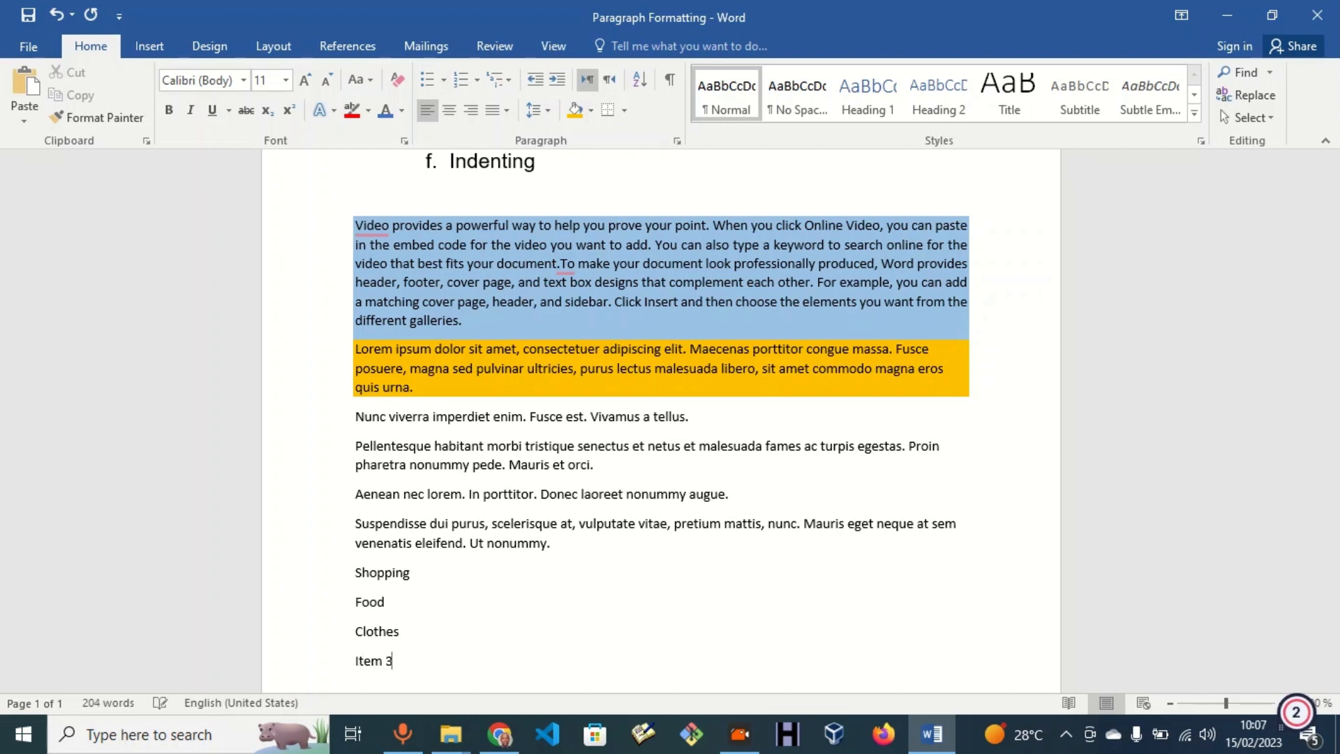
pyautogui.press('Return')
pyautogui.write('Ite')
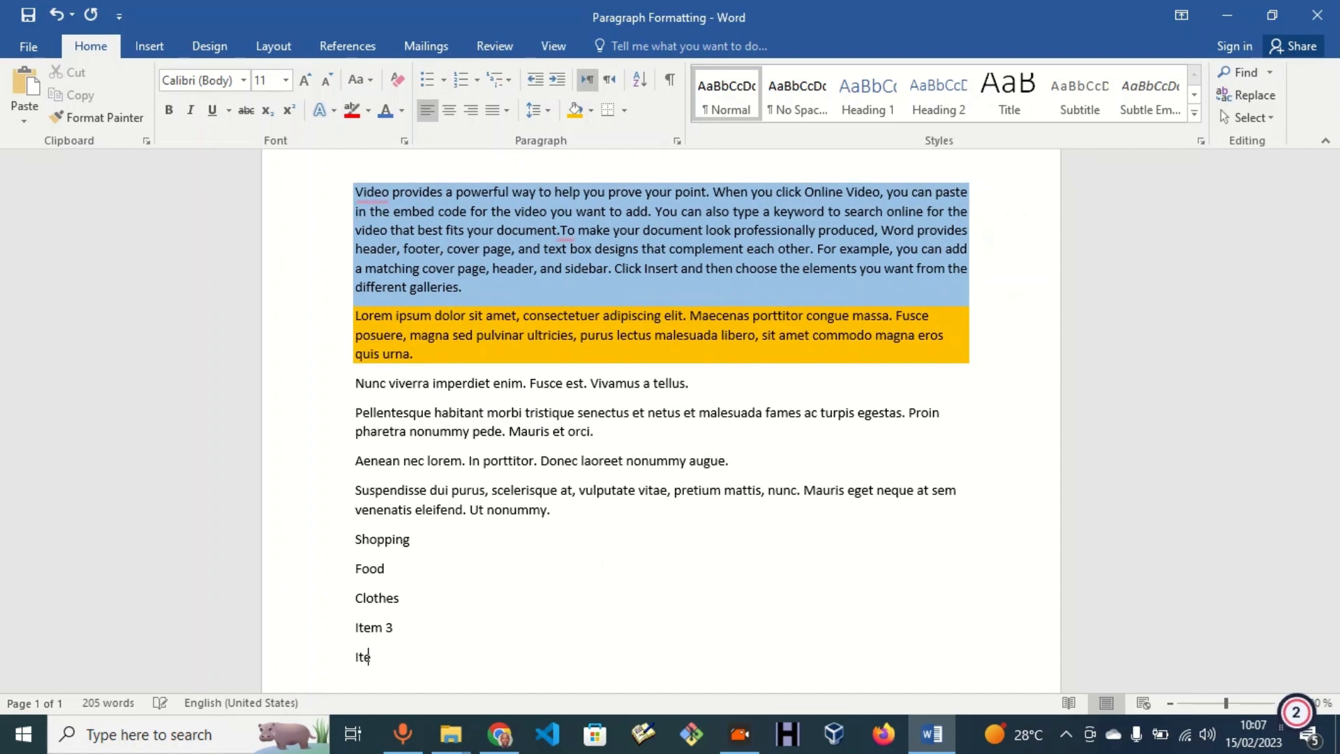
pyautogui.write('m 4')
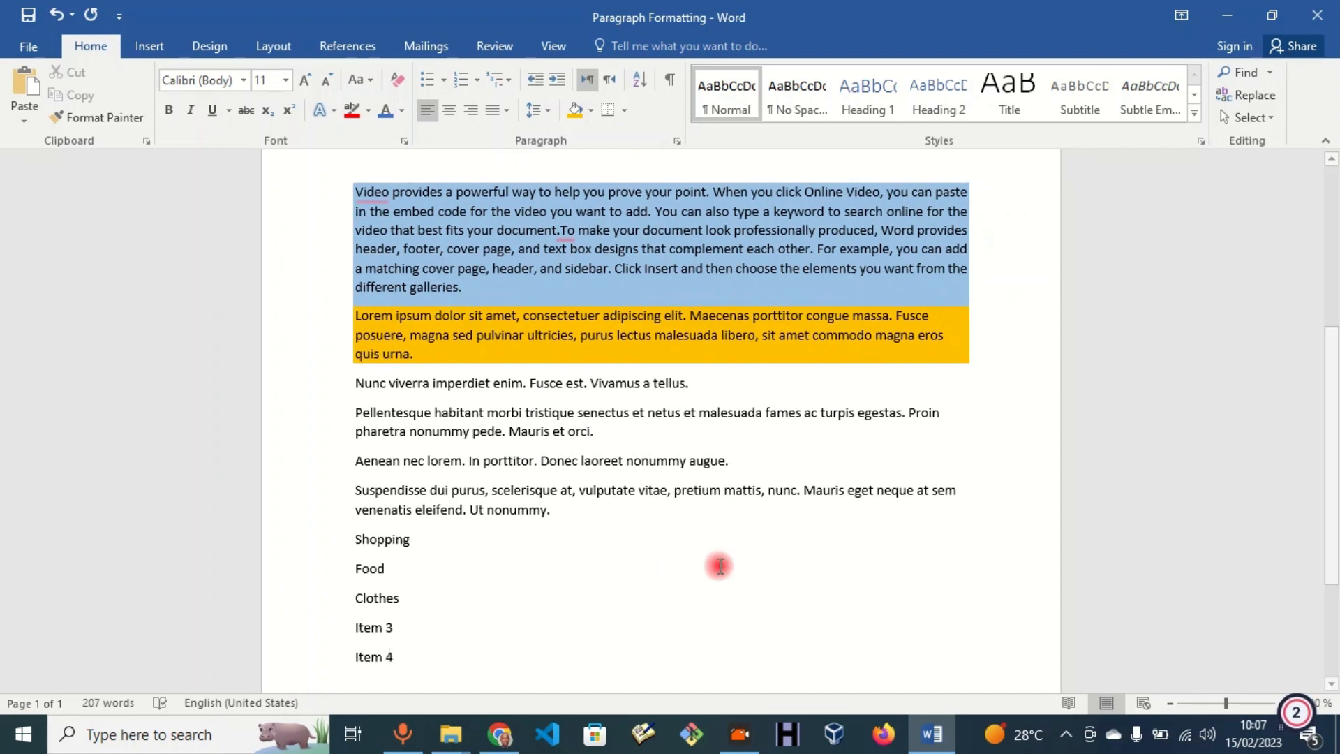
# - Extend the "Shopping" line to read "Shopping List"
pyautogui.moveTo(353, 560); pyautogui.dragTo(381, 628)
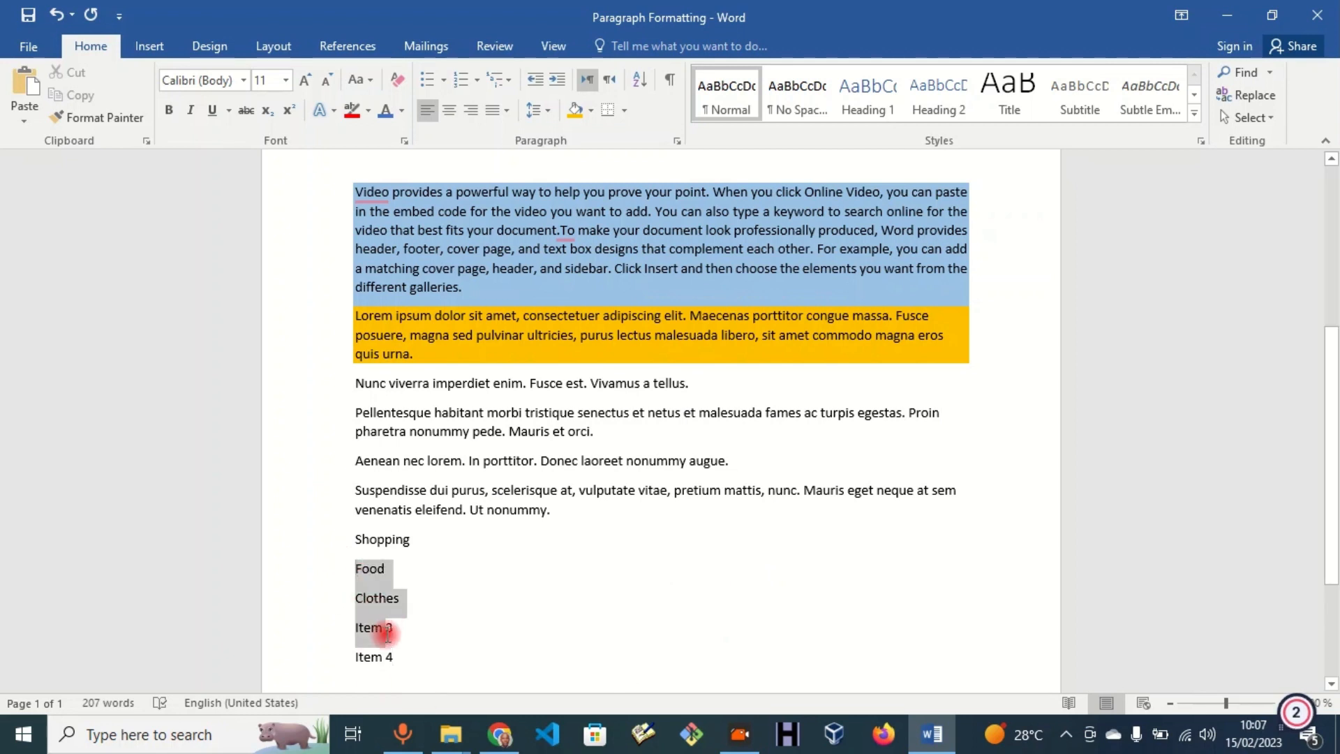
pyautogui.click(432, 543)
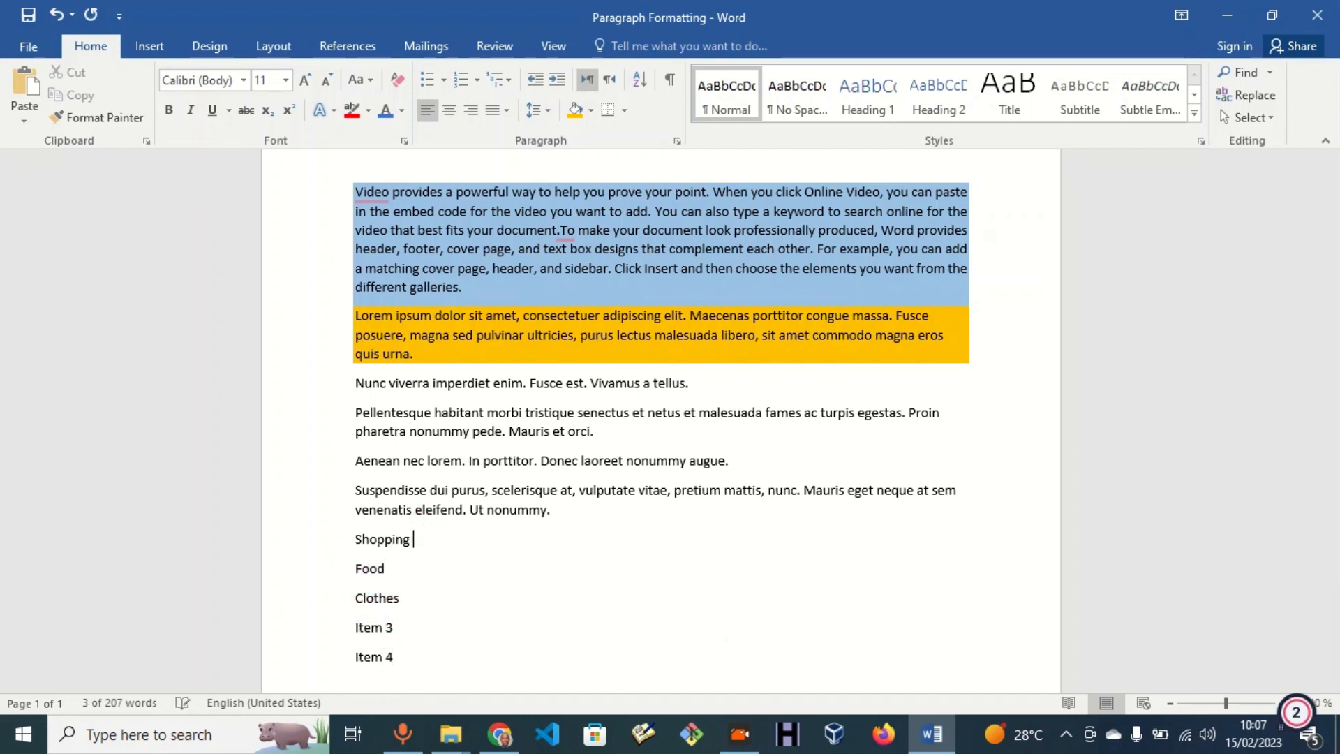
pyautogui.write('List')
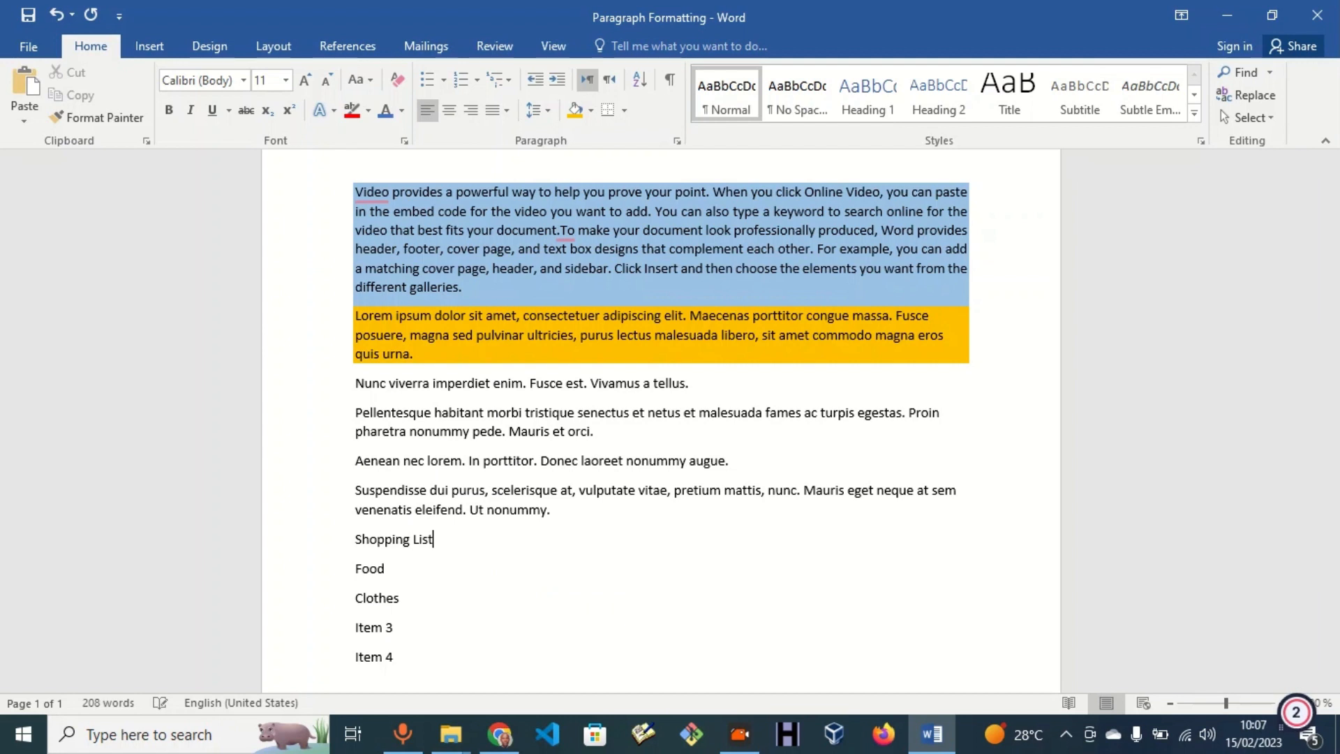
pyautogui.doubleClick(380, 539)
pyautogui.click(382, 570)
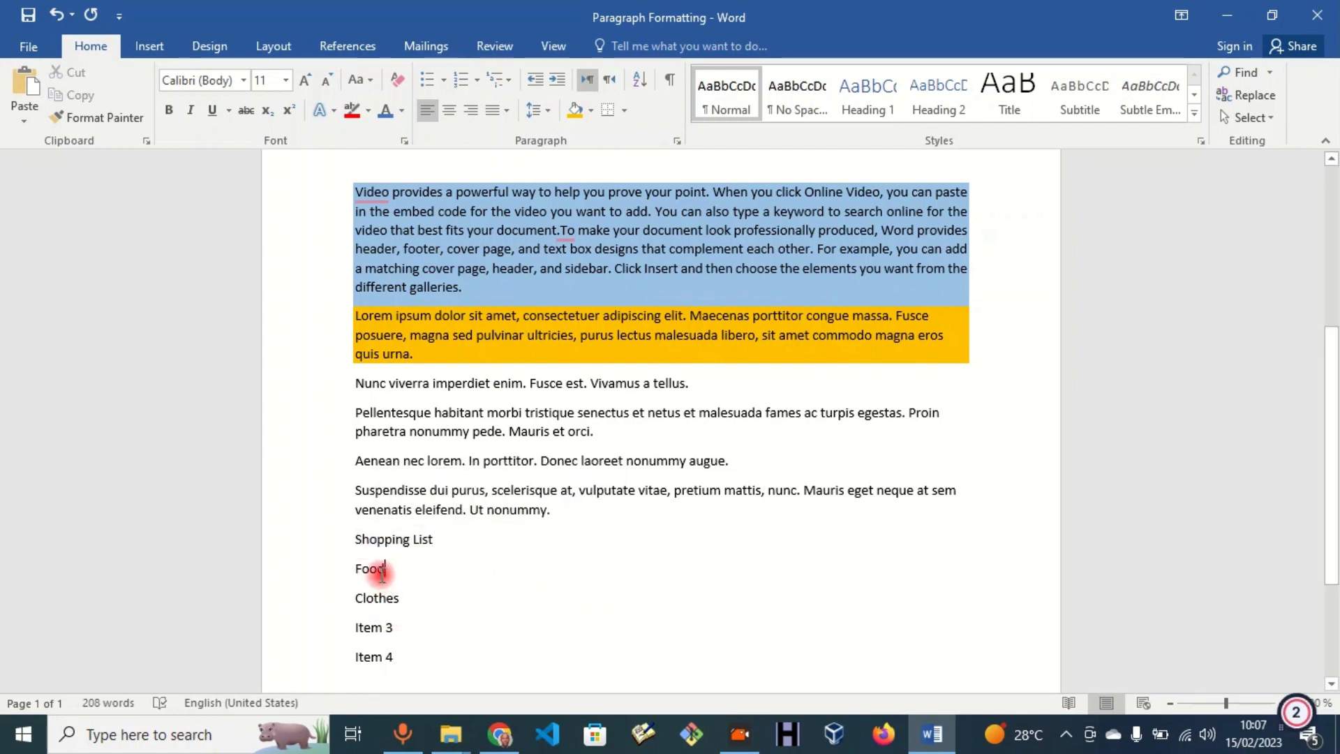
pyautogui.click(382, 626)
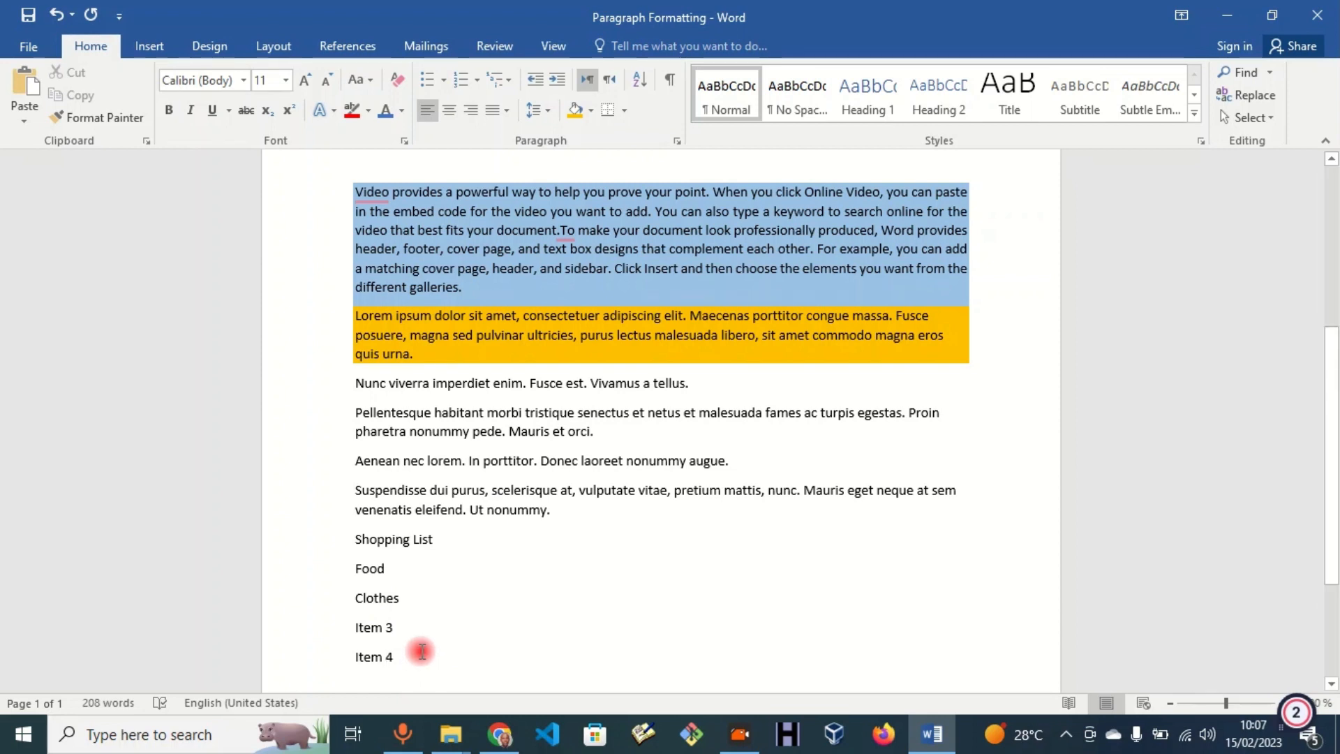
pyautogui.moveTo(422, 651); pyautogui.dragTo(362, 580)
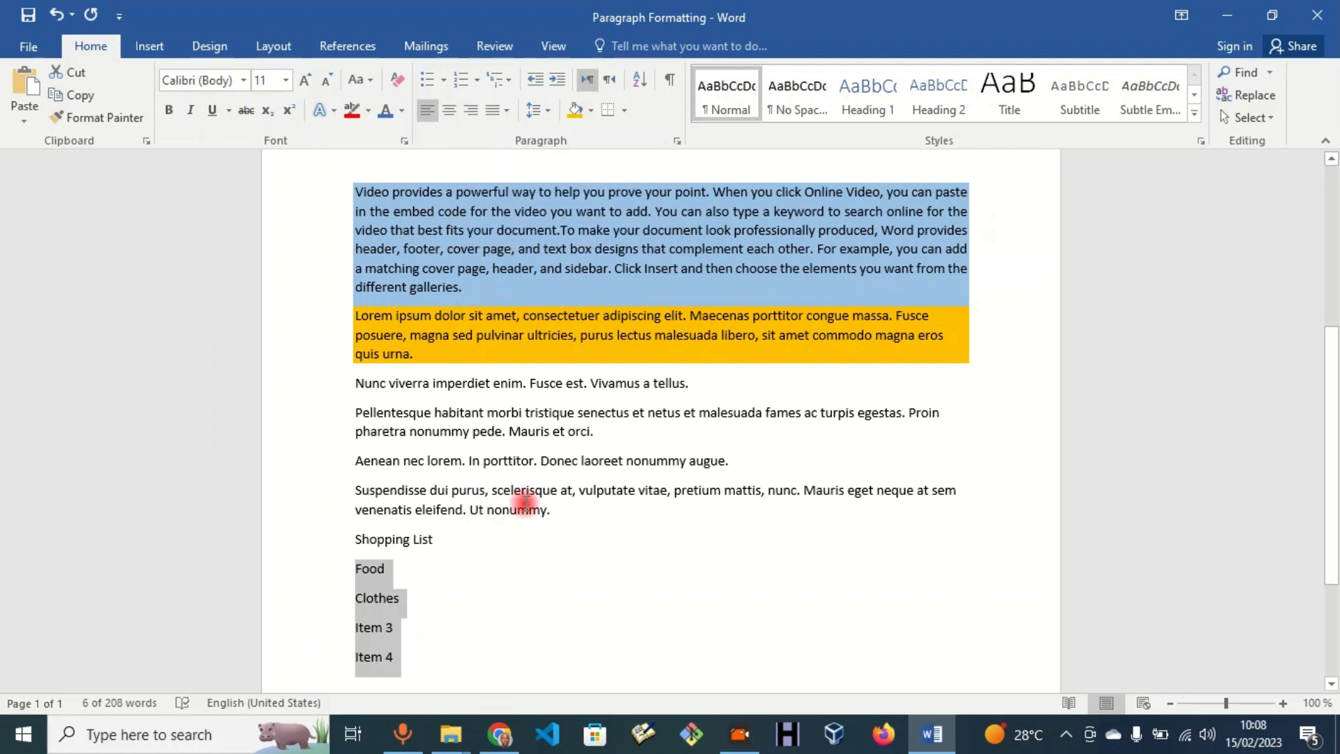
# - Insert a new line reading "LISTS _" above Shopping List
pyautogui.click(574, 514)
pyautogui.press('Return')
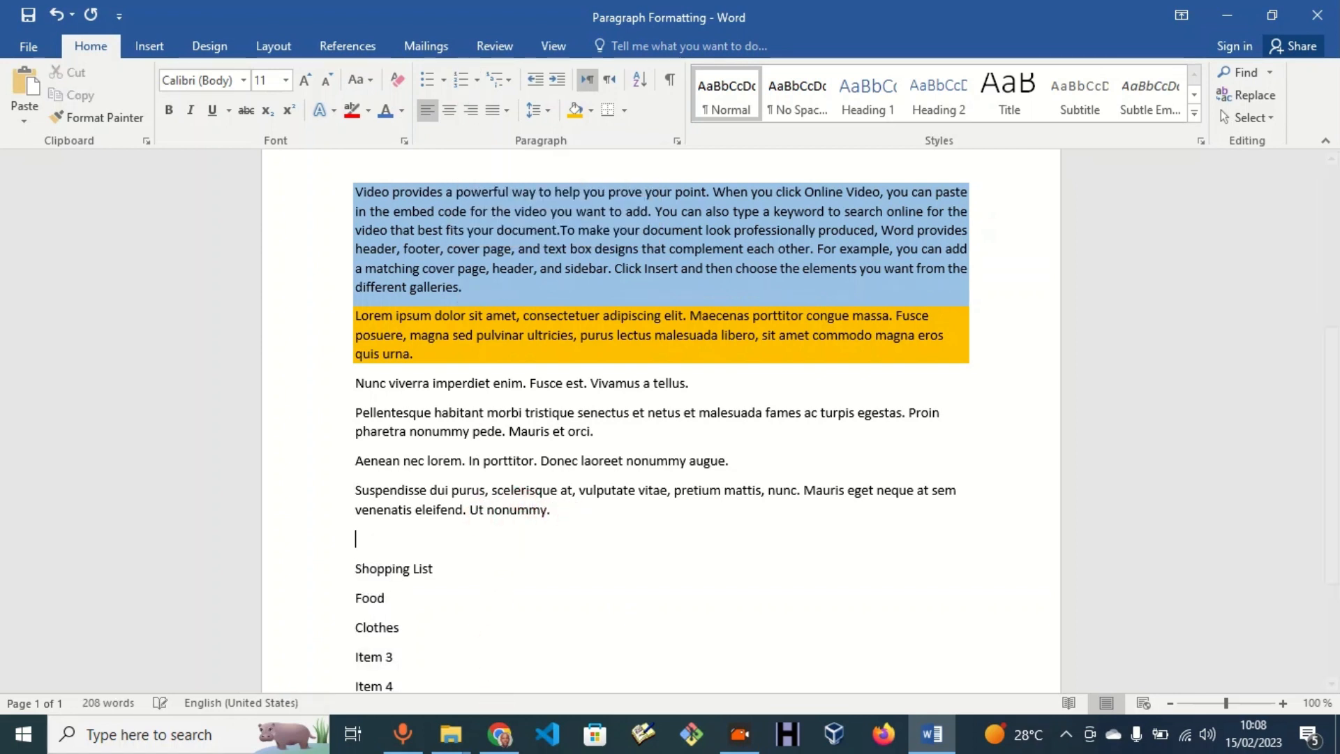
pyautogui.write('LLC')
pyautogui.press('BackSpace')
pyautogui.press('BackSpace')
pyautogui.write('ISTS _')
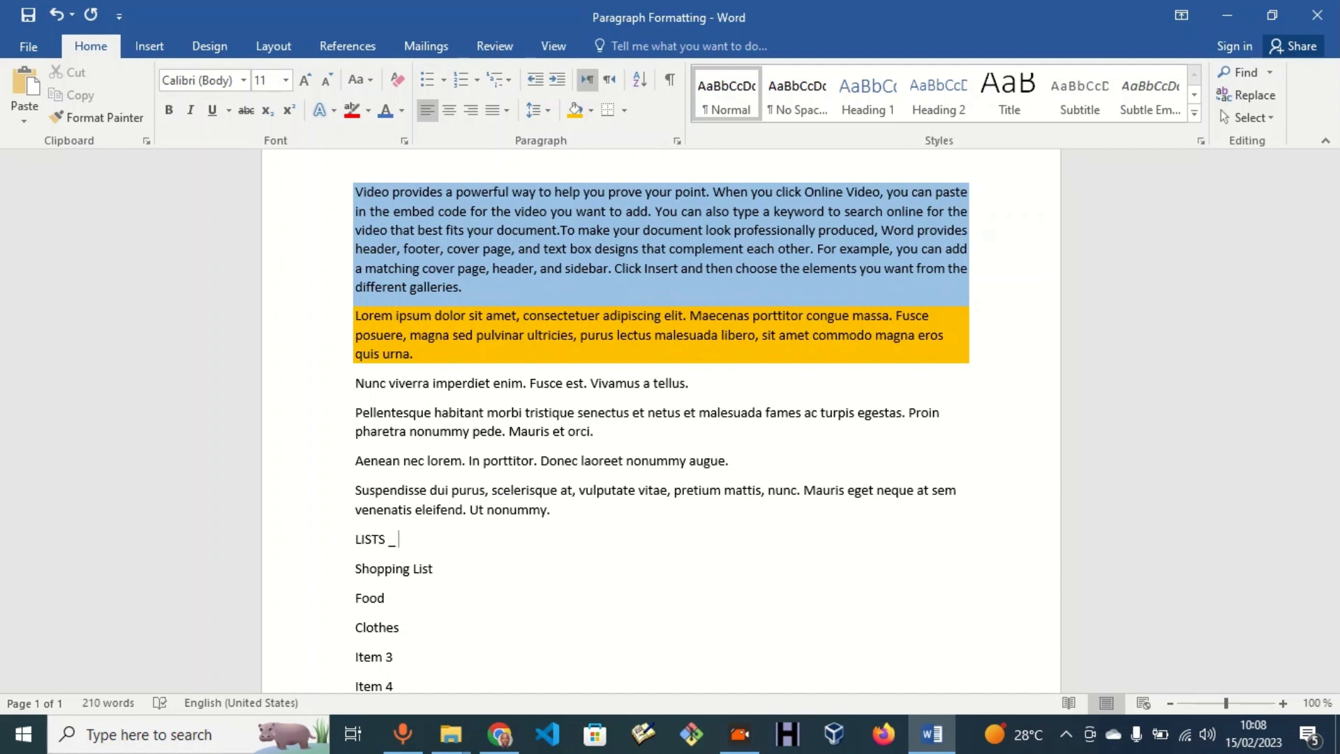
# - Add the lines "Bullets" and "Number" below the "LISTS _" line
pyautogui.press('Return')
pyautogui.write('b')
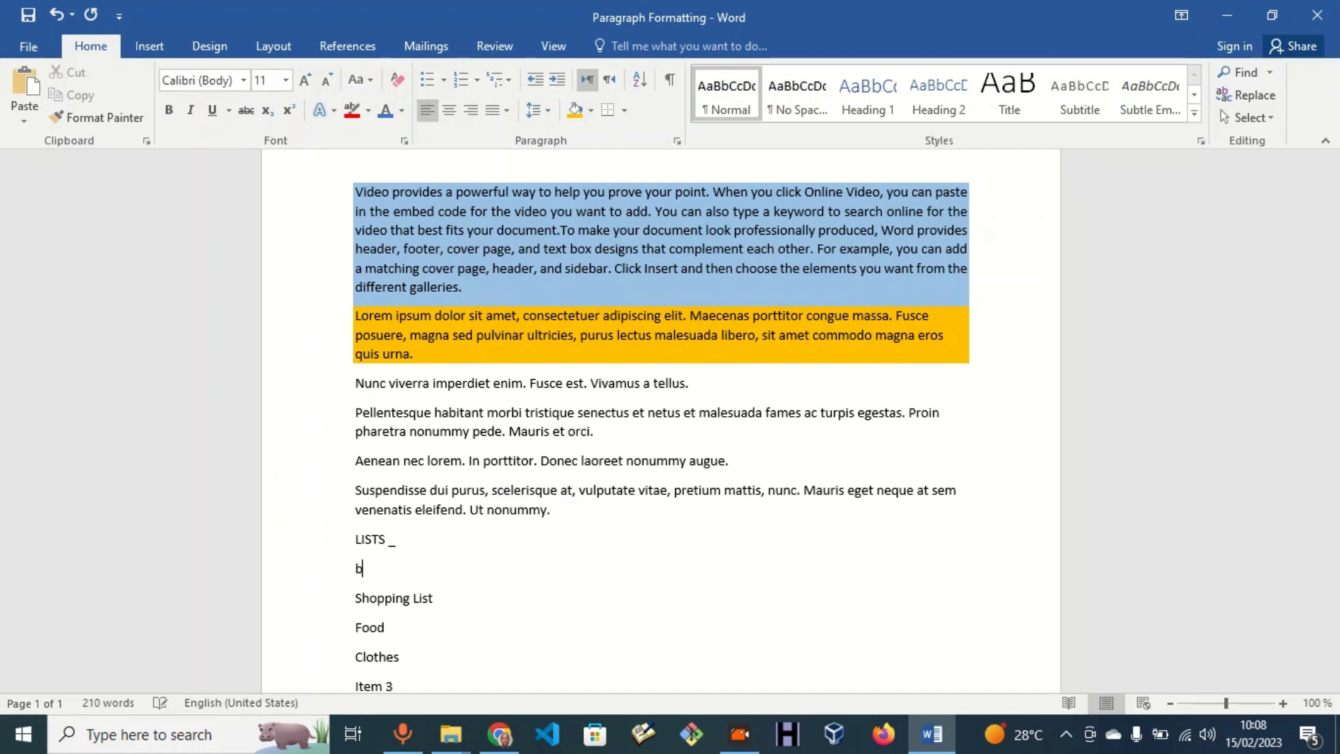
pyautogui.press('BackSpace')
pyautogui.write('Bullets')
pyautogui.press('Return')
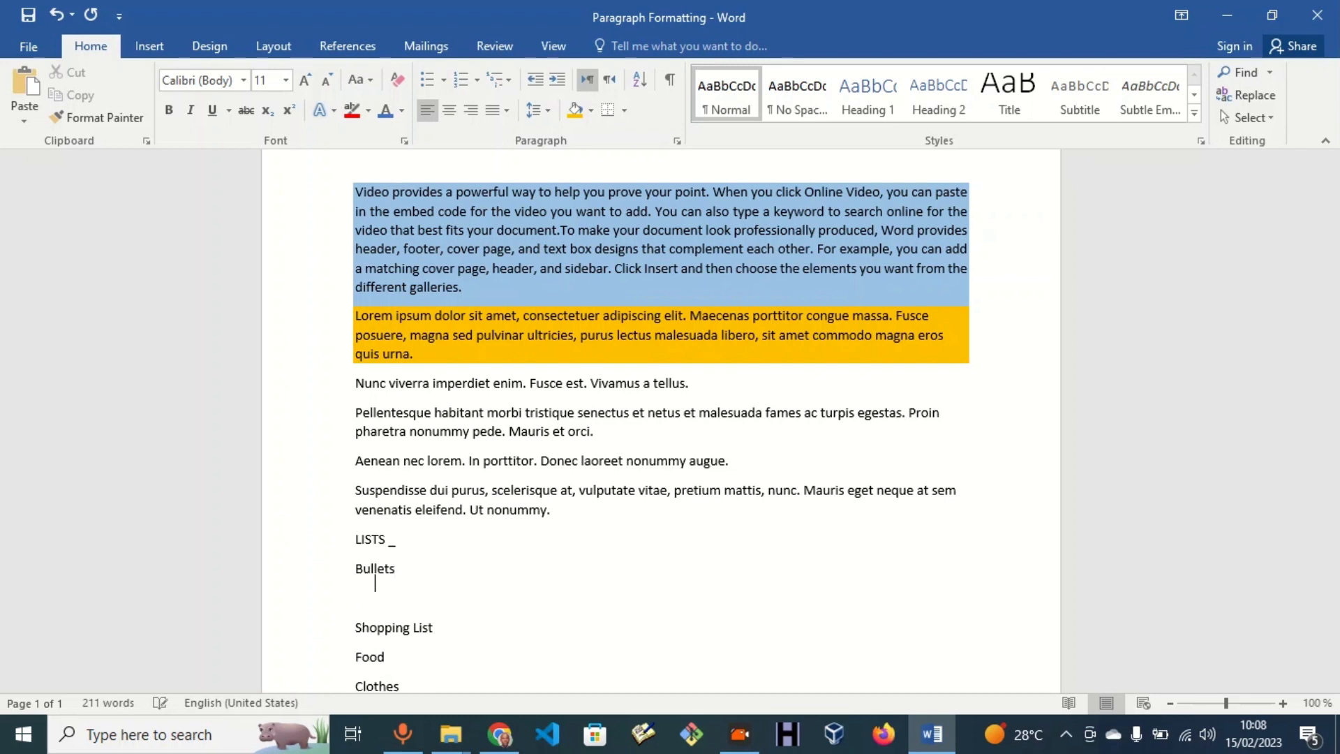
pyautogui.write('Number')
# - Extend the "Bullets" line to read "Bullets (Unordered lists)"
pyautogui.click(501, 567)
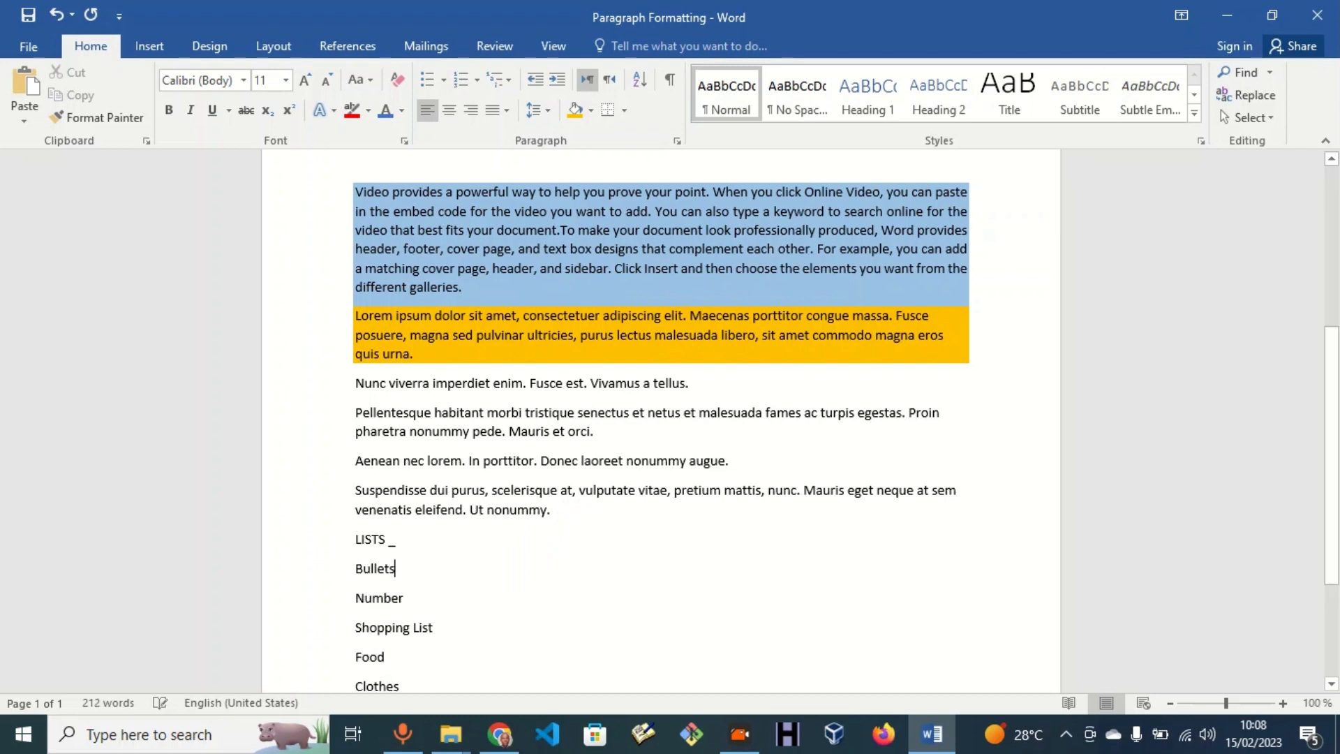
pyautogui.write('(U')
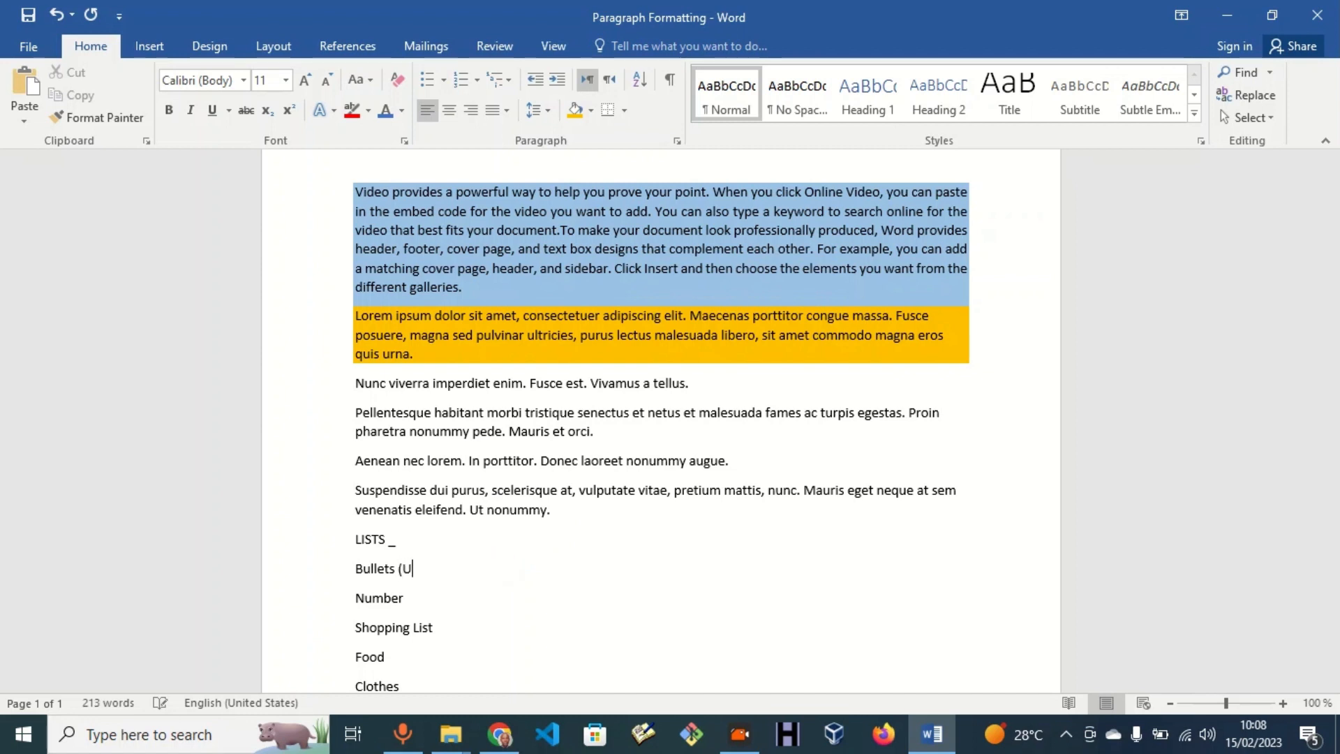
pyautogui.write('nordere')
pyautogui.press('BackSpace')
pyautogui.write('ed ')
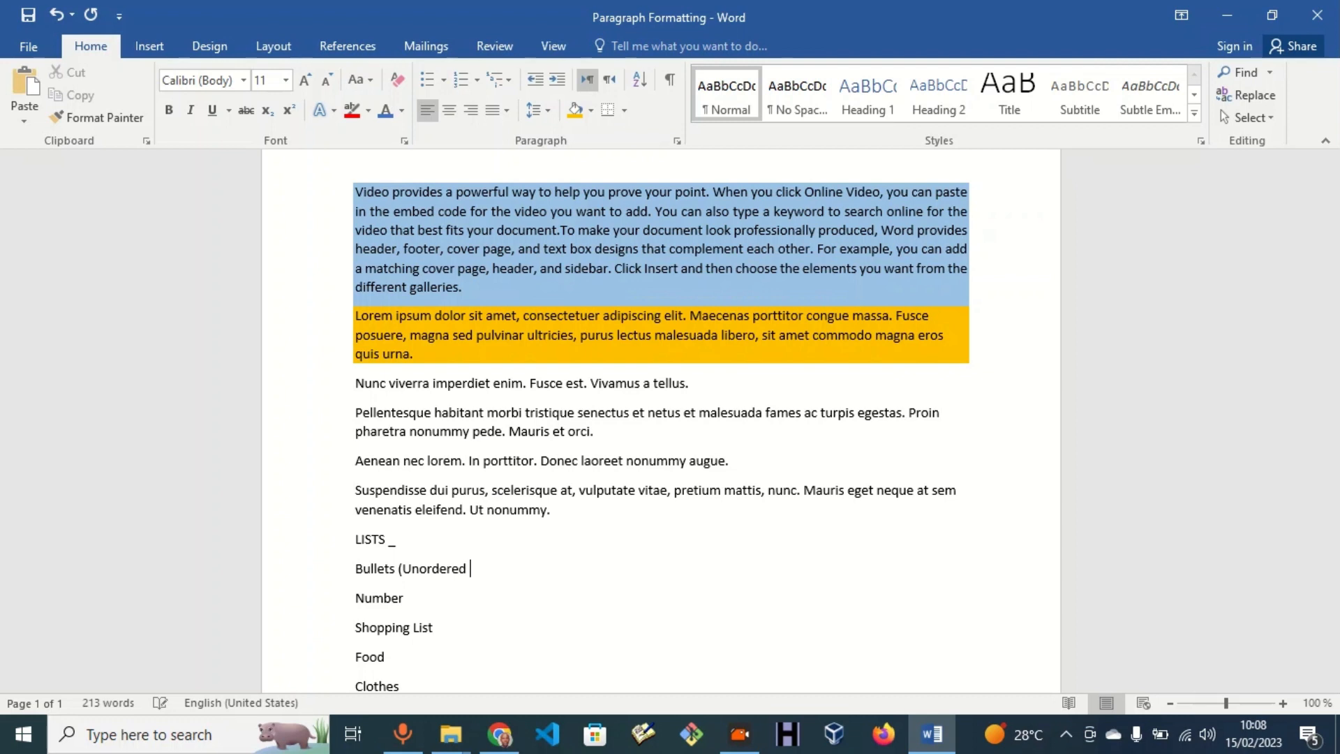
pyautogui.write('lists) Numb')
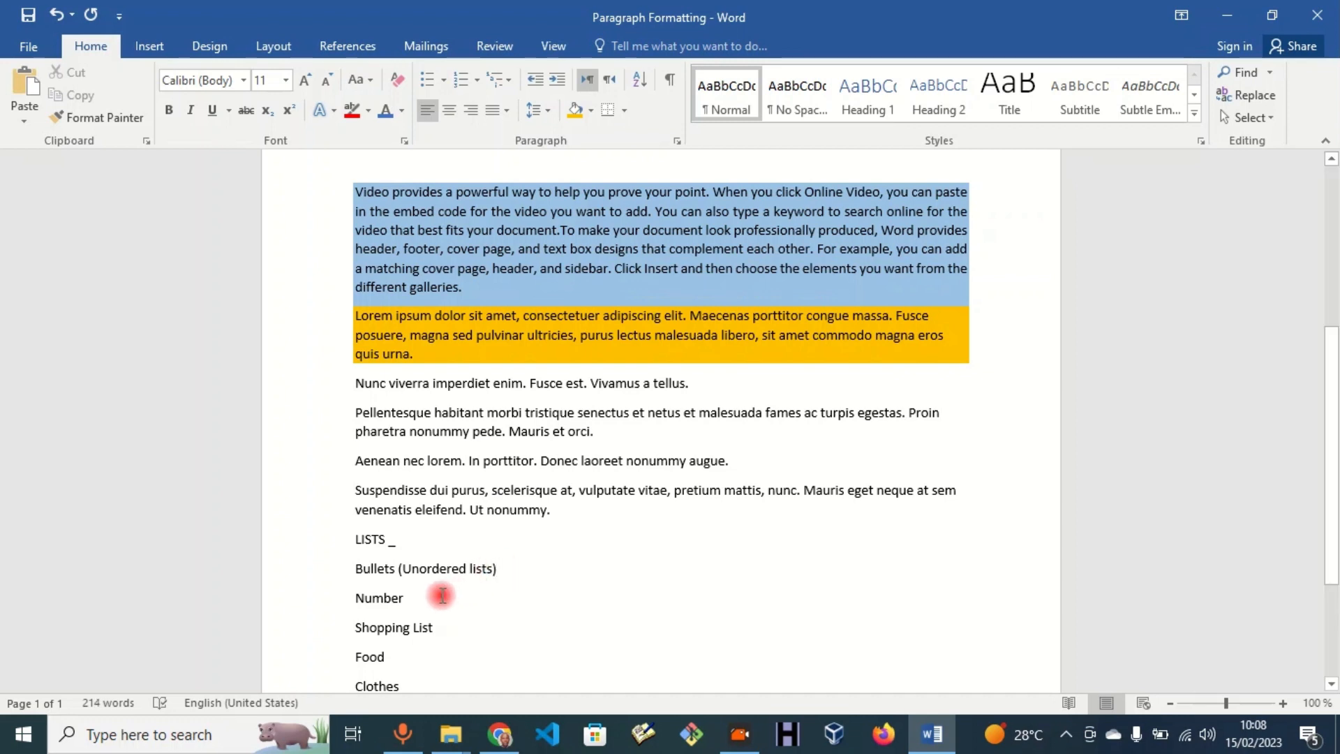
# - Extend the "Number" line to read "Numbered (Ordered lists)"
pyautogui.write('ered')
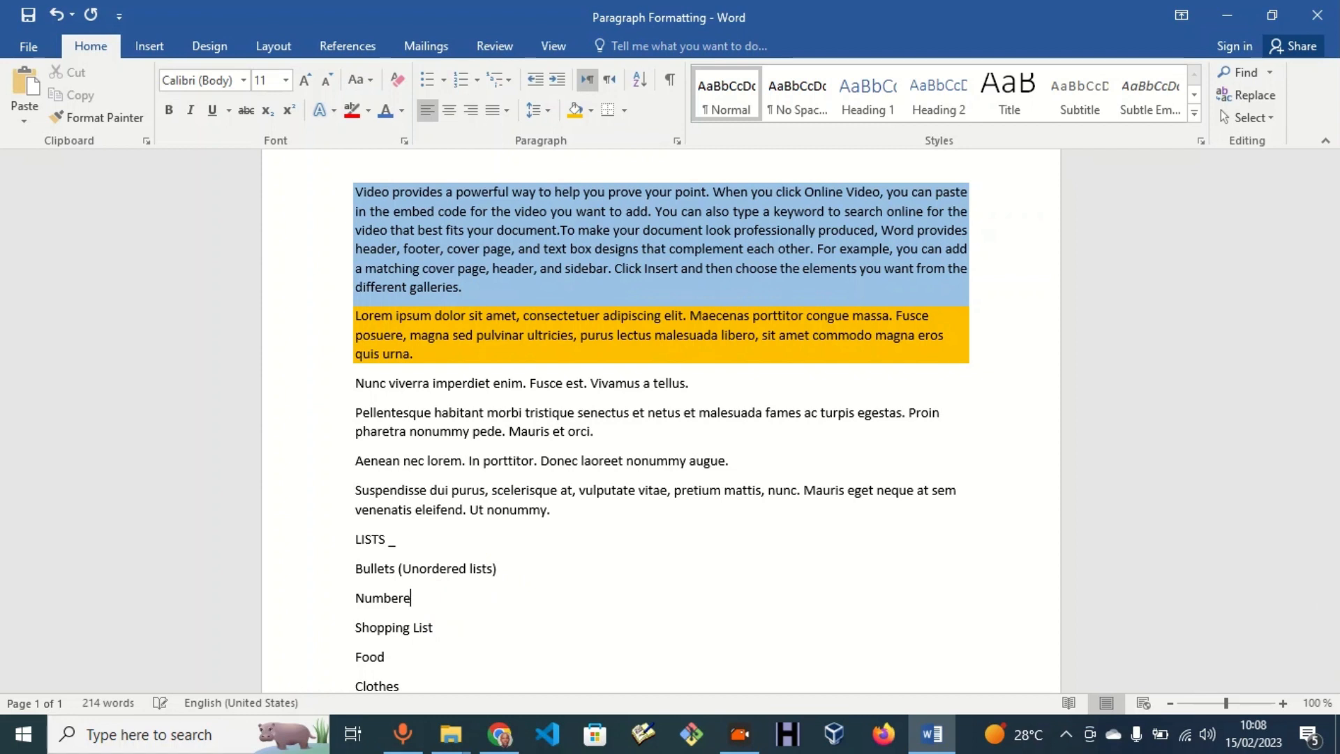
pyautogui.write('()')
pyautogui.write('Ordere')
pyautogui.write('d li')
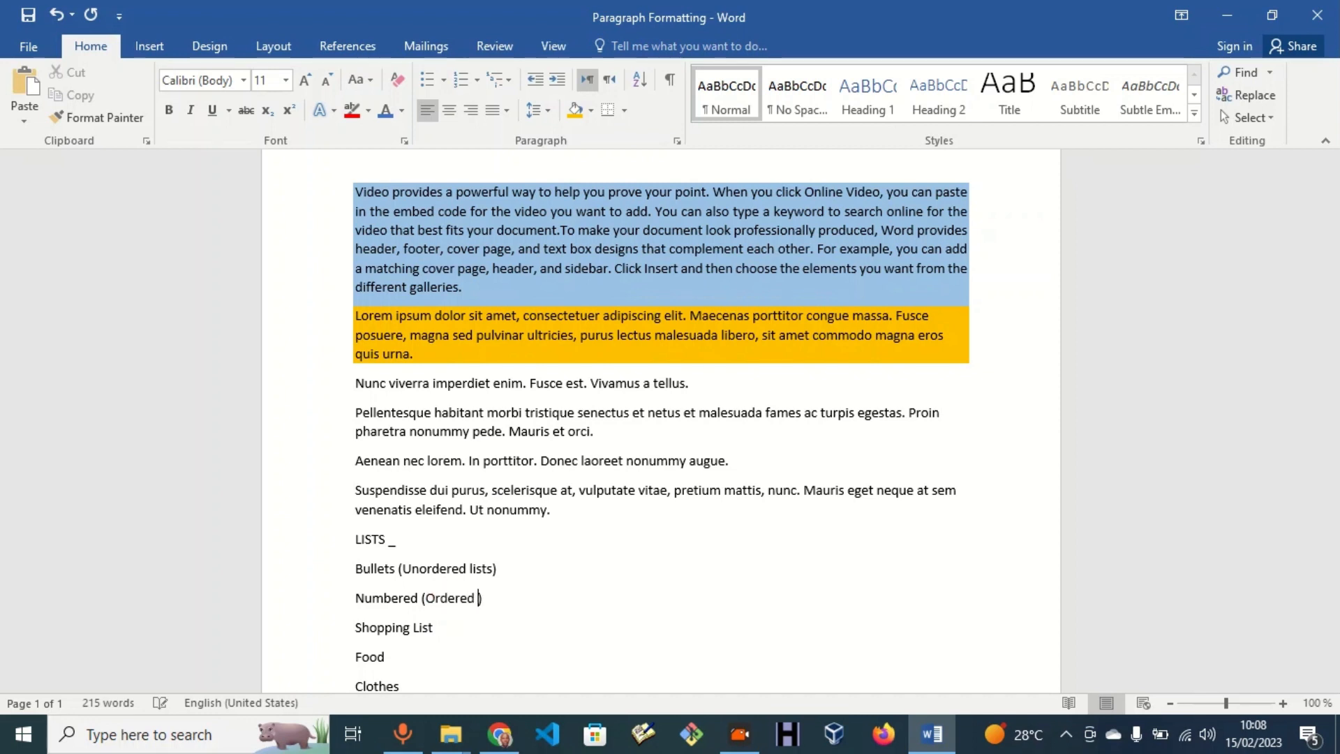
pyautogui.write('sts')
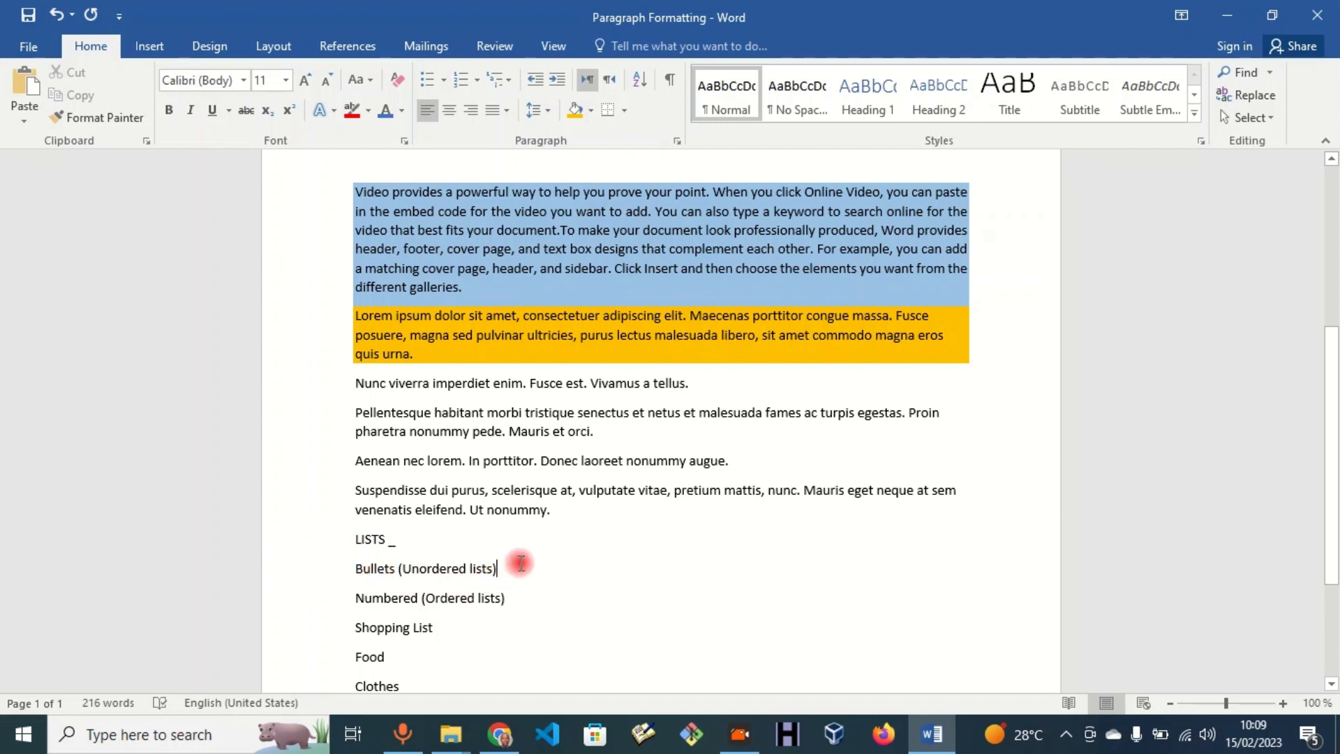
# - Format the Food, Clothes, Item 3 and Item 4 lines under Shopping List as a bulleted list
pyautogui.scroll(-3, 521, 562)
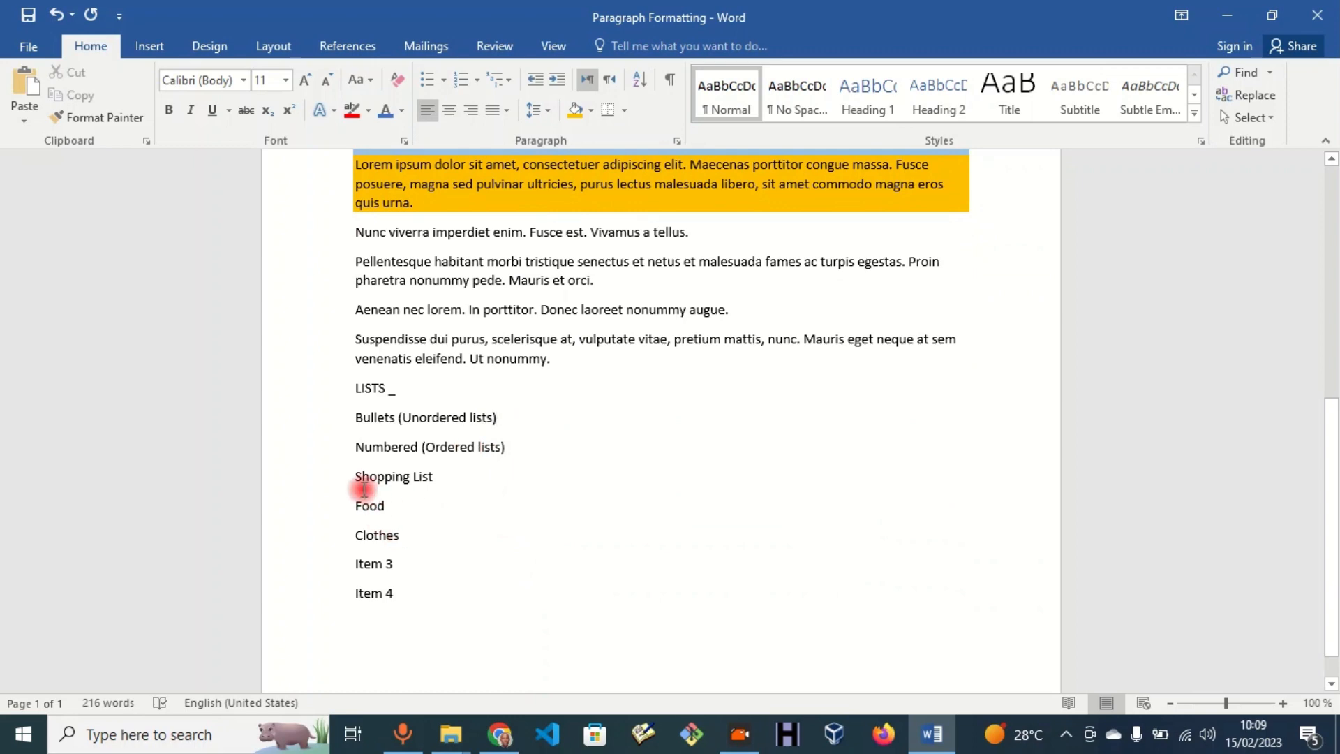
pyautogui.moveTo(354, 502); pyautogui.dragTo(425, 609)
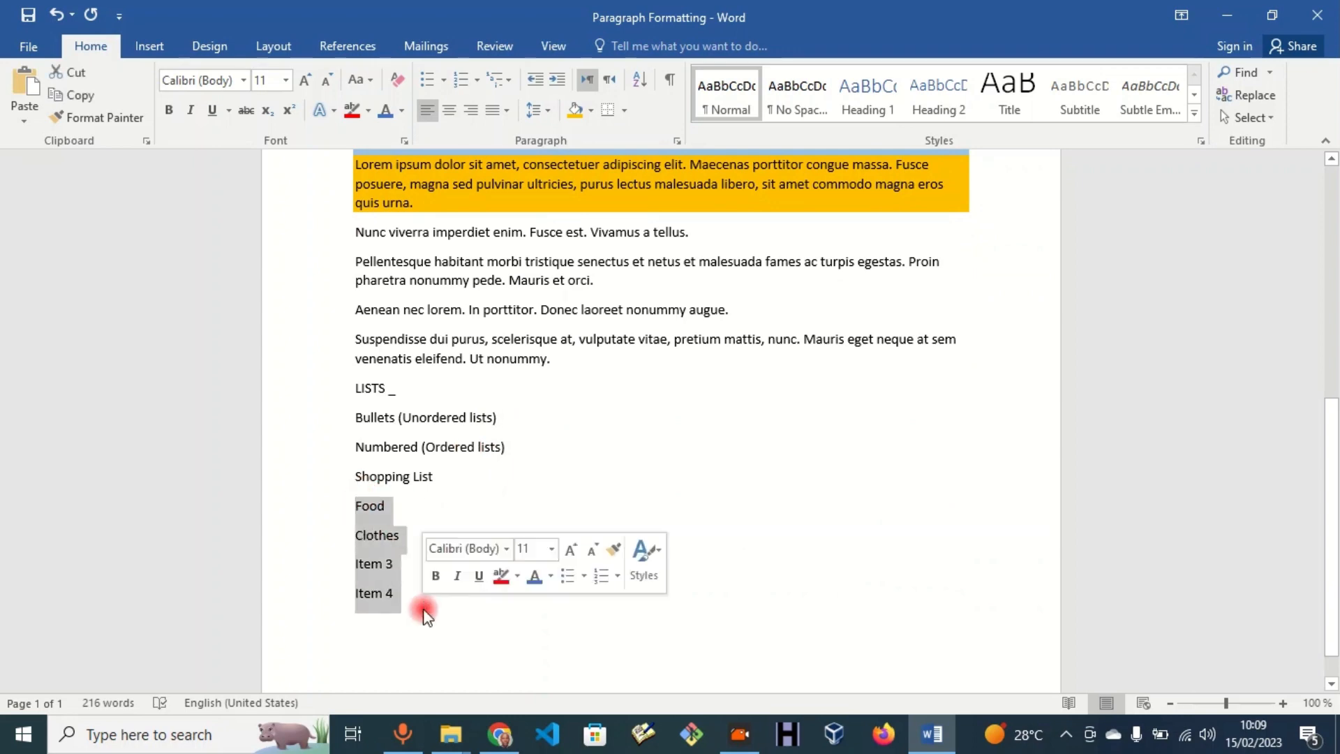
pyautogui.scroll(6, 319, 397)
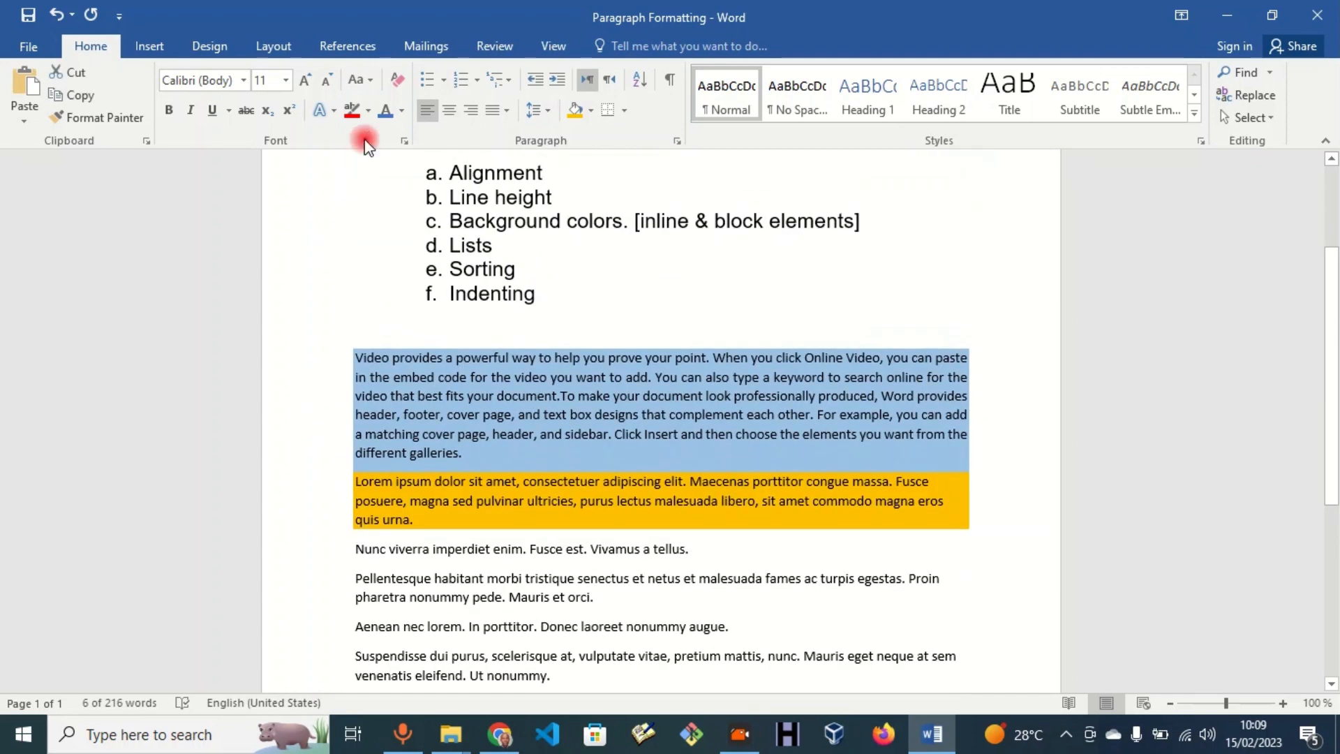
pyautogui.click(426, 78)
pyautogui.scroll(-6, 592, 602)
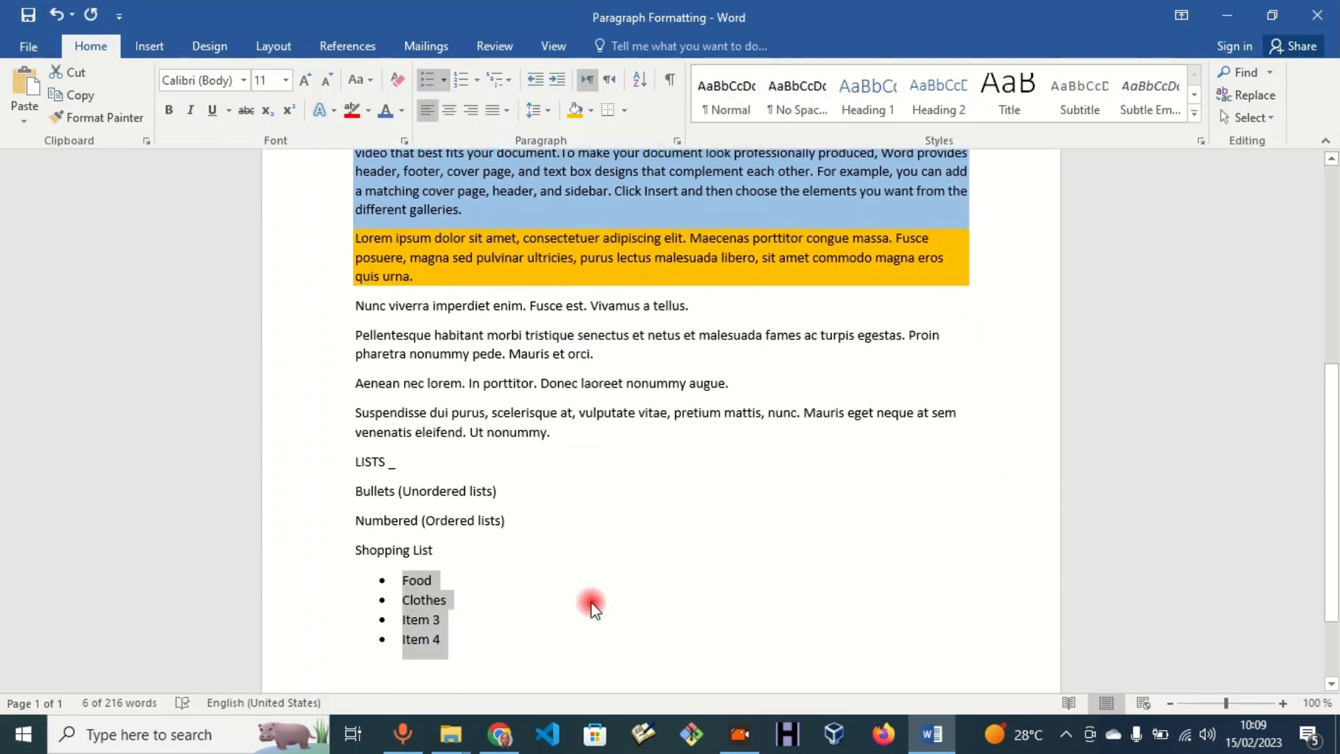
pyautogui.click(479, 564)
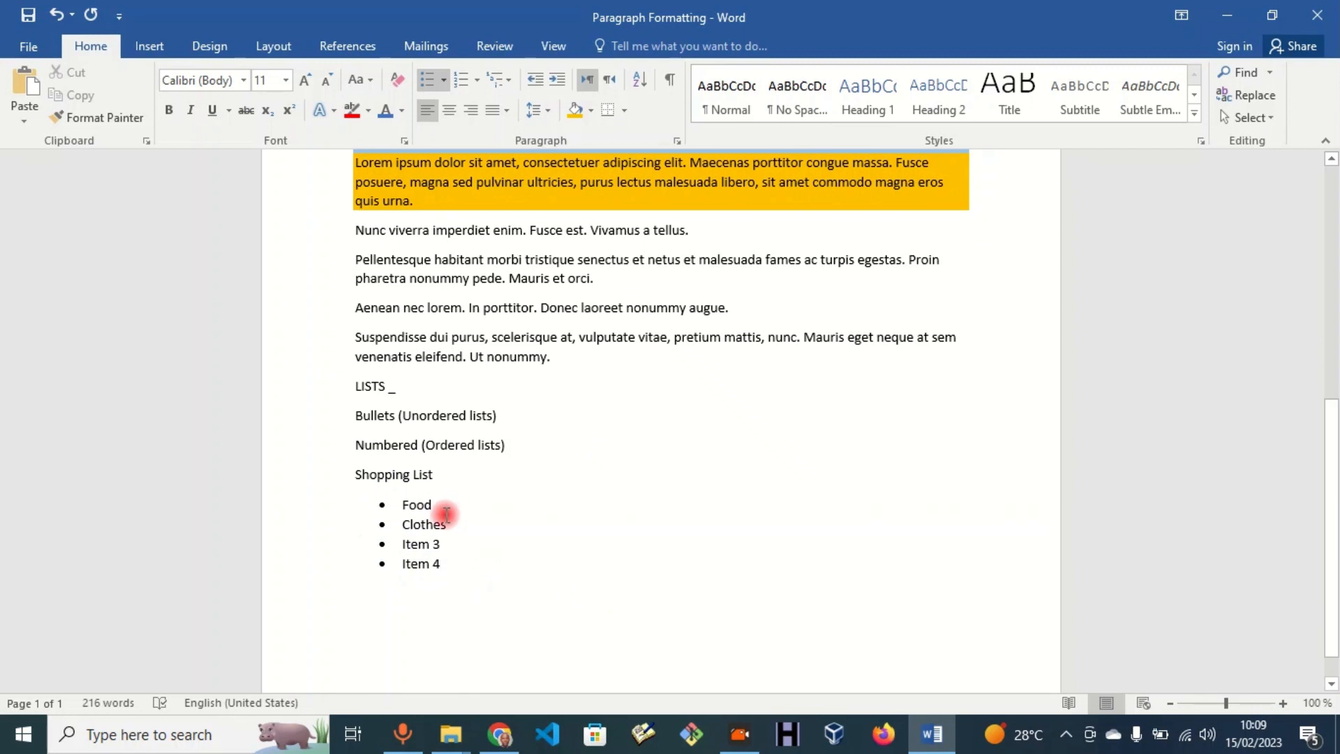
# - End the bulleted list after Item 4 and add the unbulleted line "Shopping list 2" below it
pyautogui.click(444, 517)
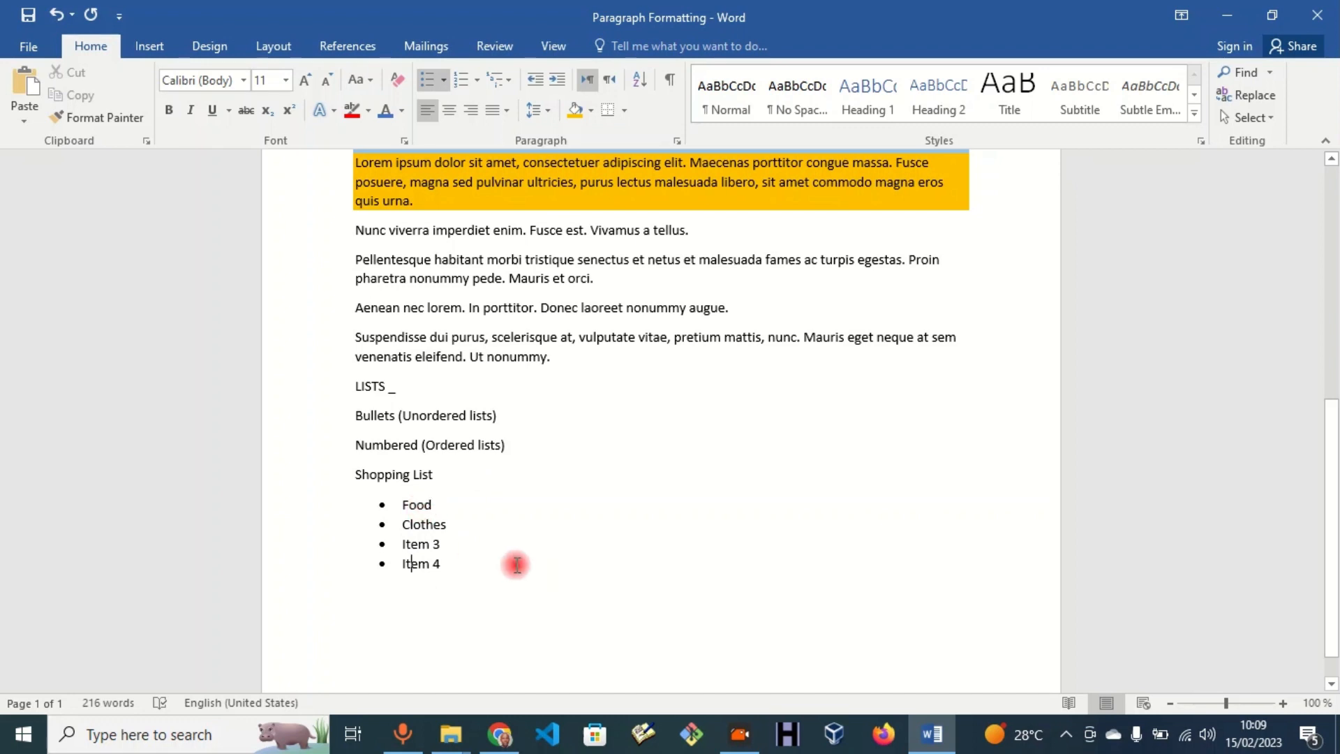
pyautogui.press('Return')
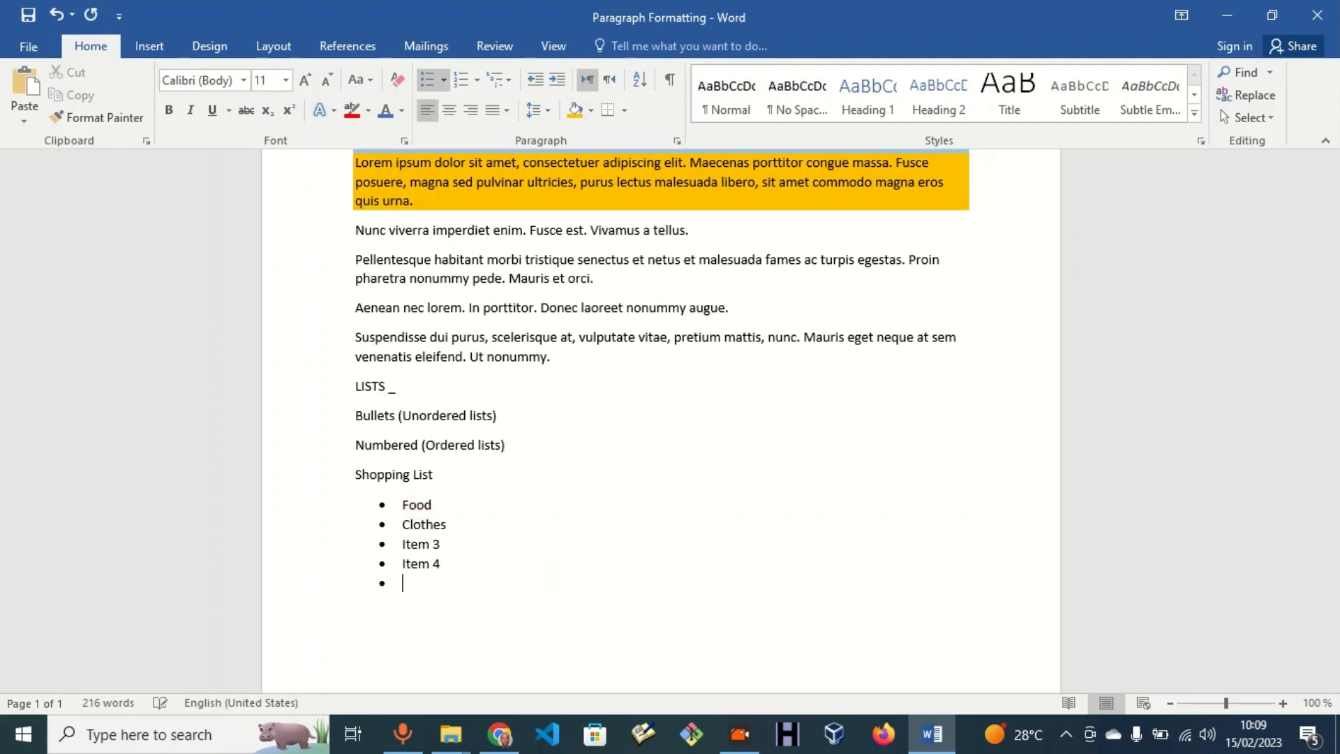
pyautogui.press('Return')
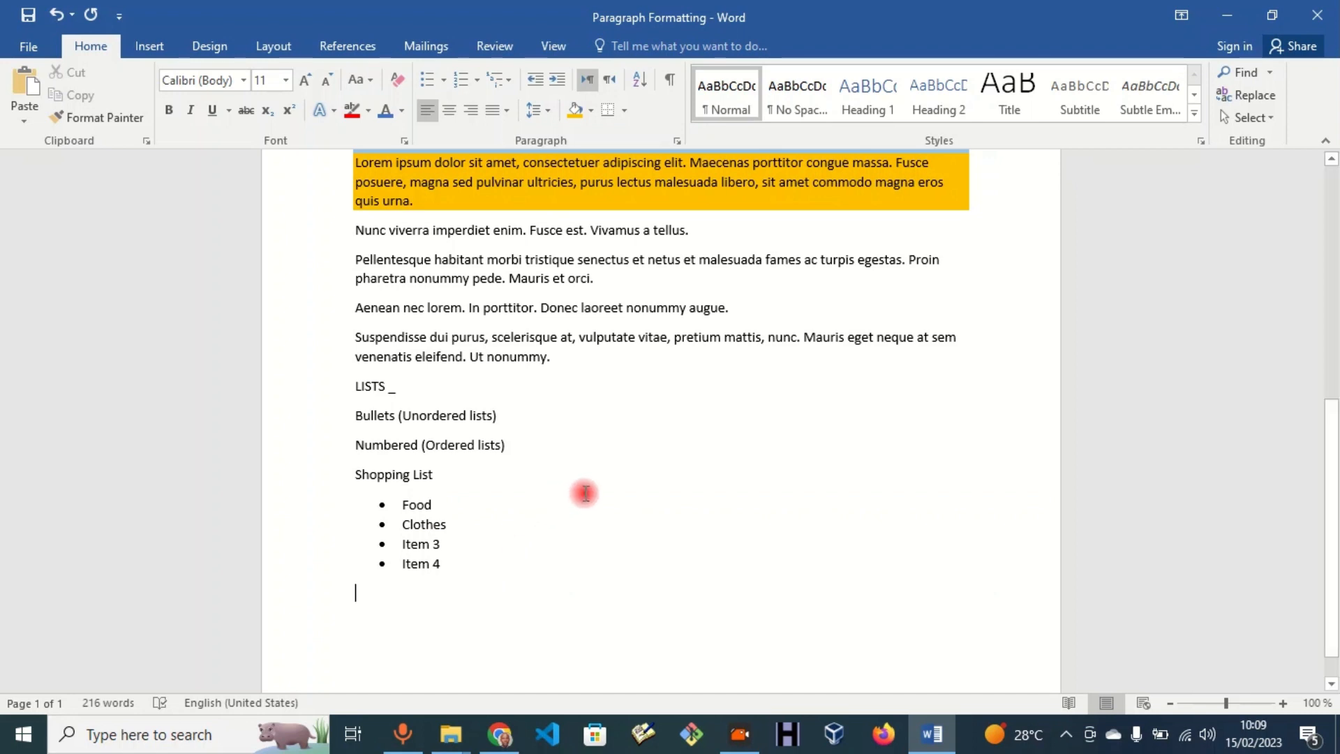
pyautogui.write('Sh')
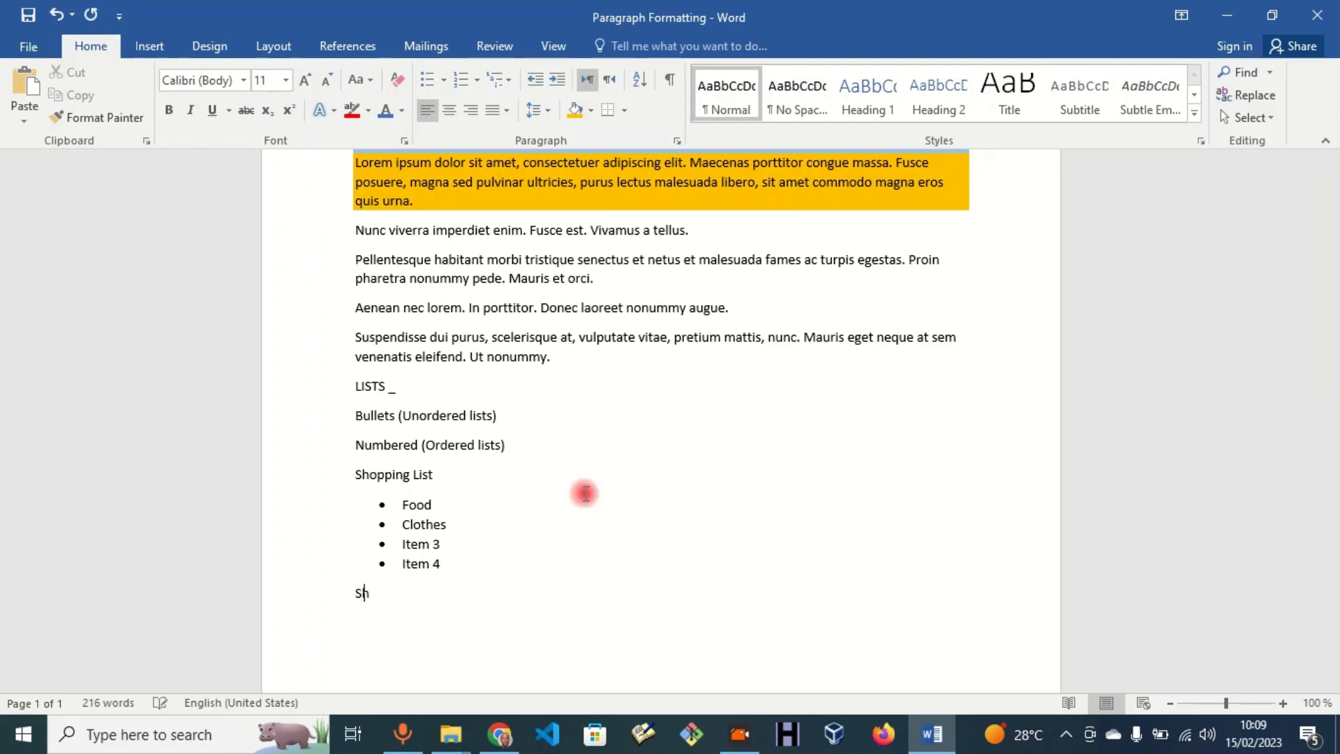
pyautogui.write('opping ')
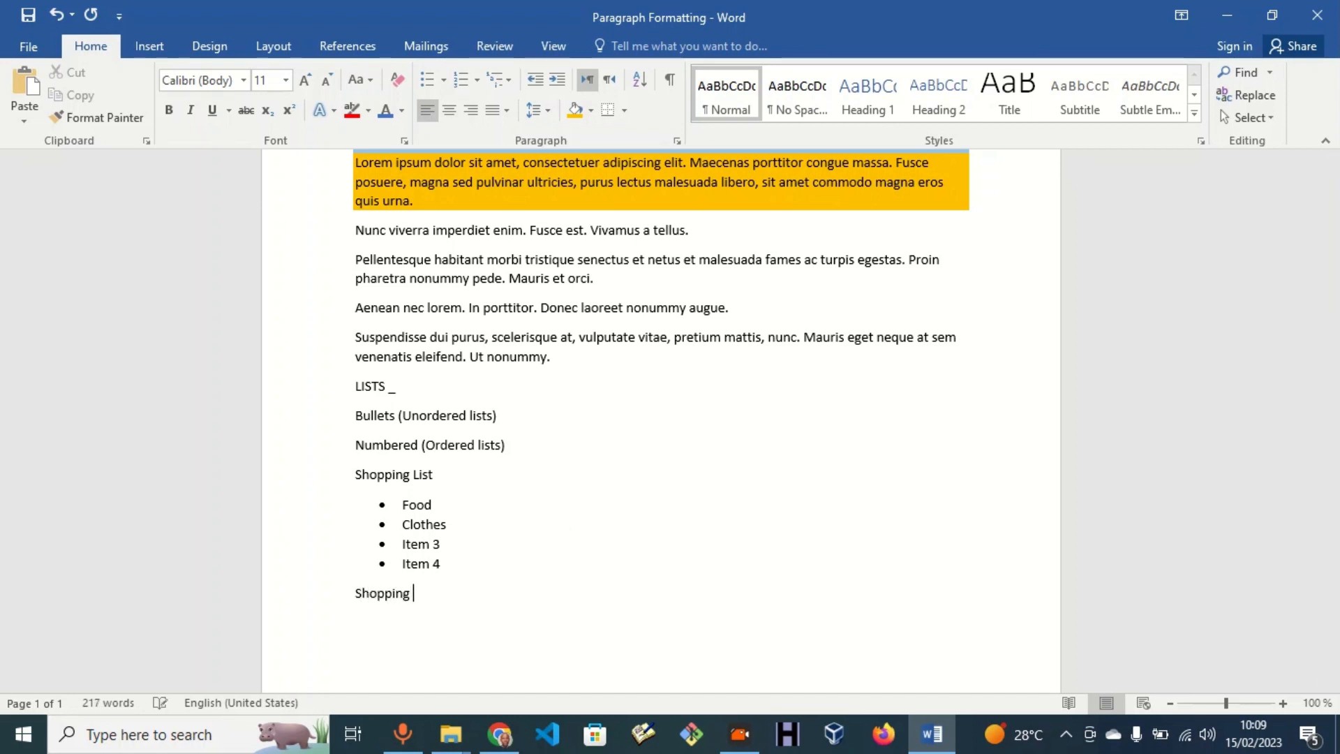
pyautogui.write('list 2')
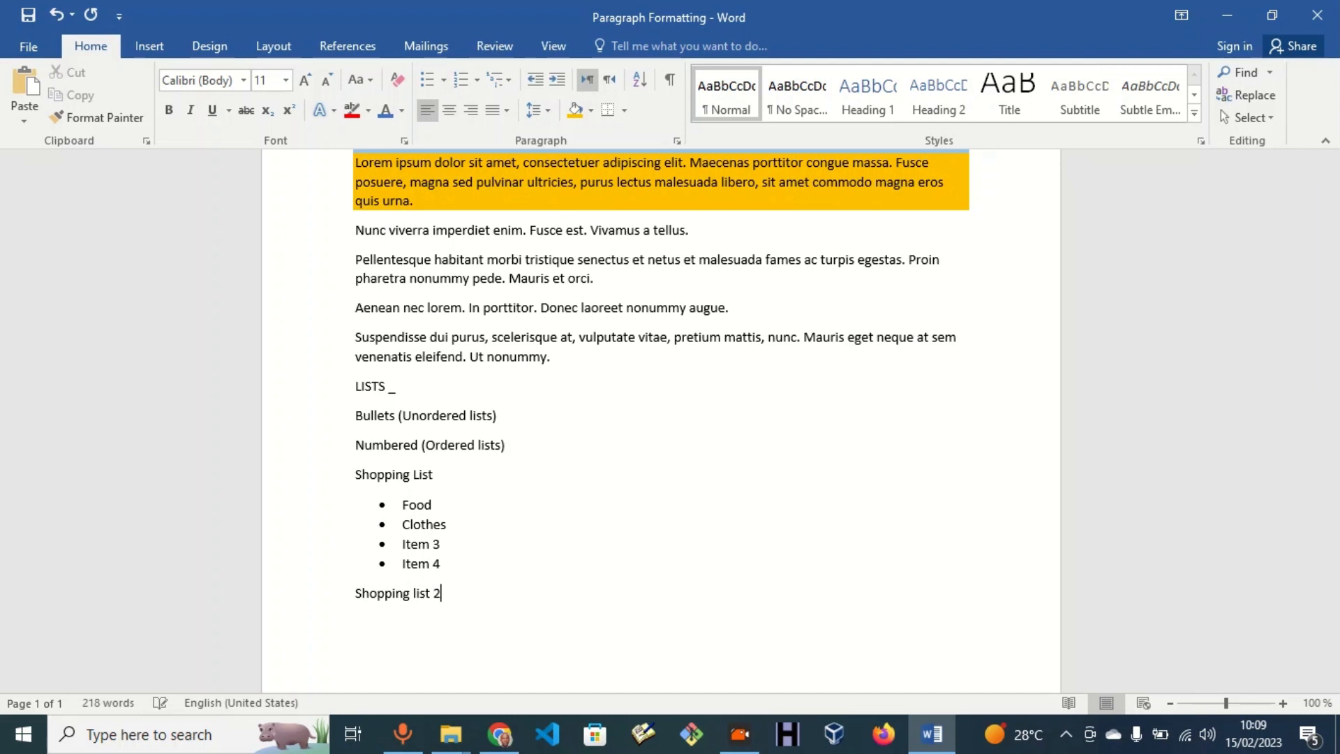
# - Insert a page break after "Shopping list 2" and enter Item 1, Item 2, Item 3 and Item 4 on separate lines
pyautogui.hotkey('ctrl', 'Return')
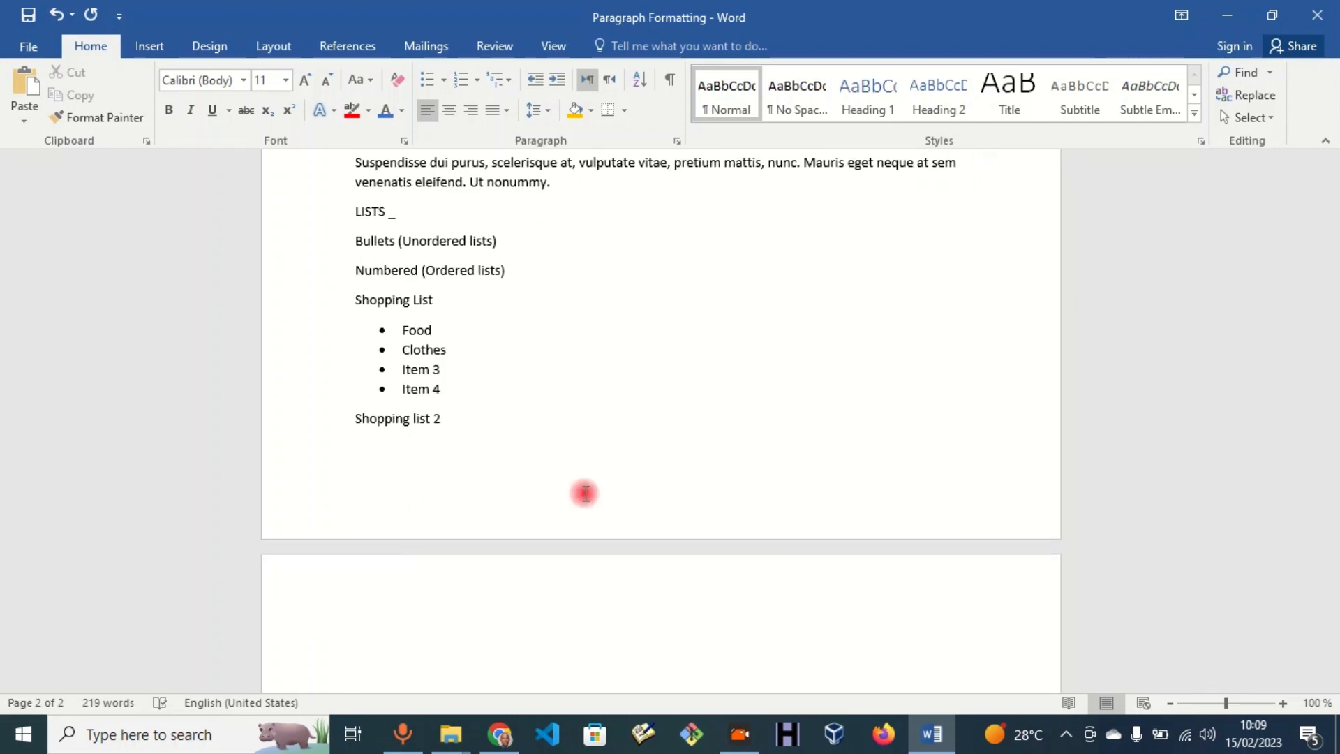
pyautogui.write('Item 1')
pyautogui.press('Return')
pyautogui.write('I')
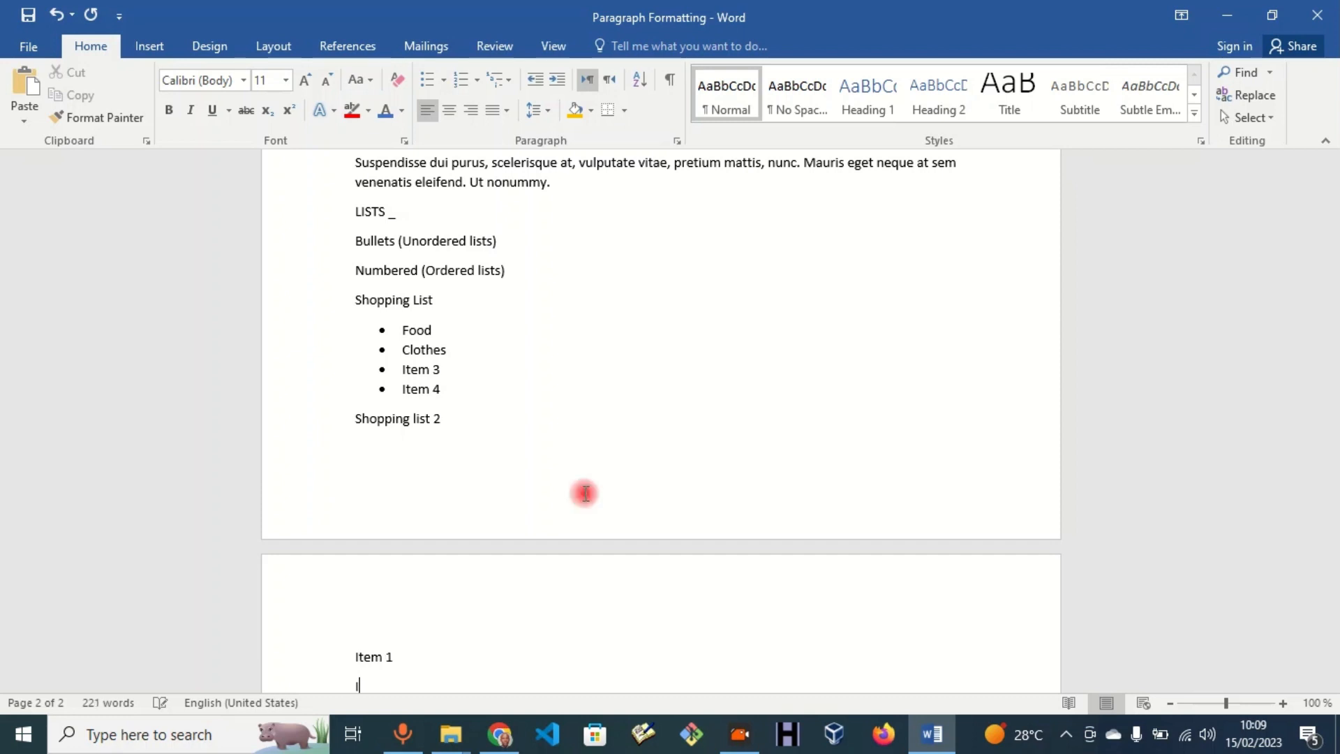
pyautogui.write('tem 2')
pyautogui.press('Return')
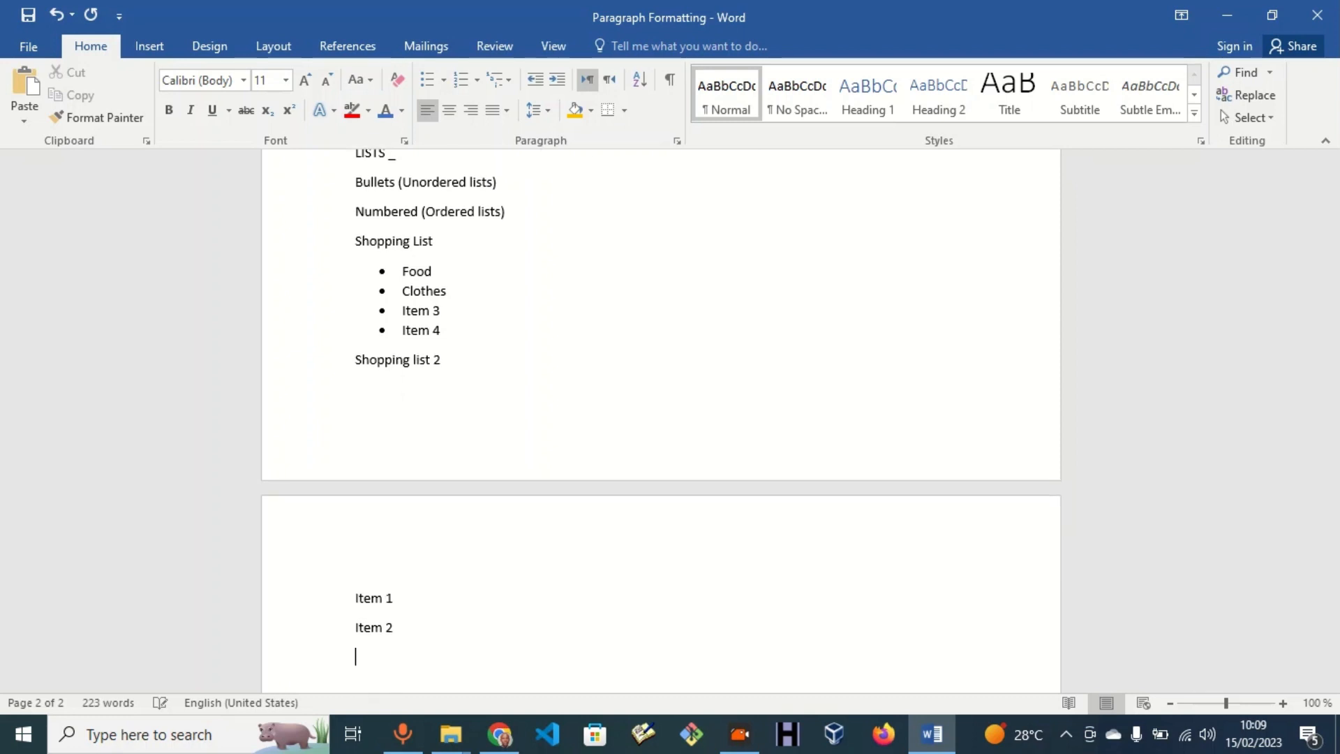
pyautogui.write('Item 3')
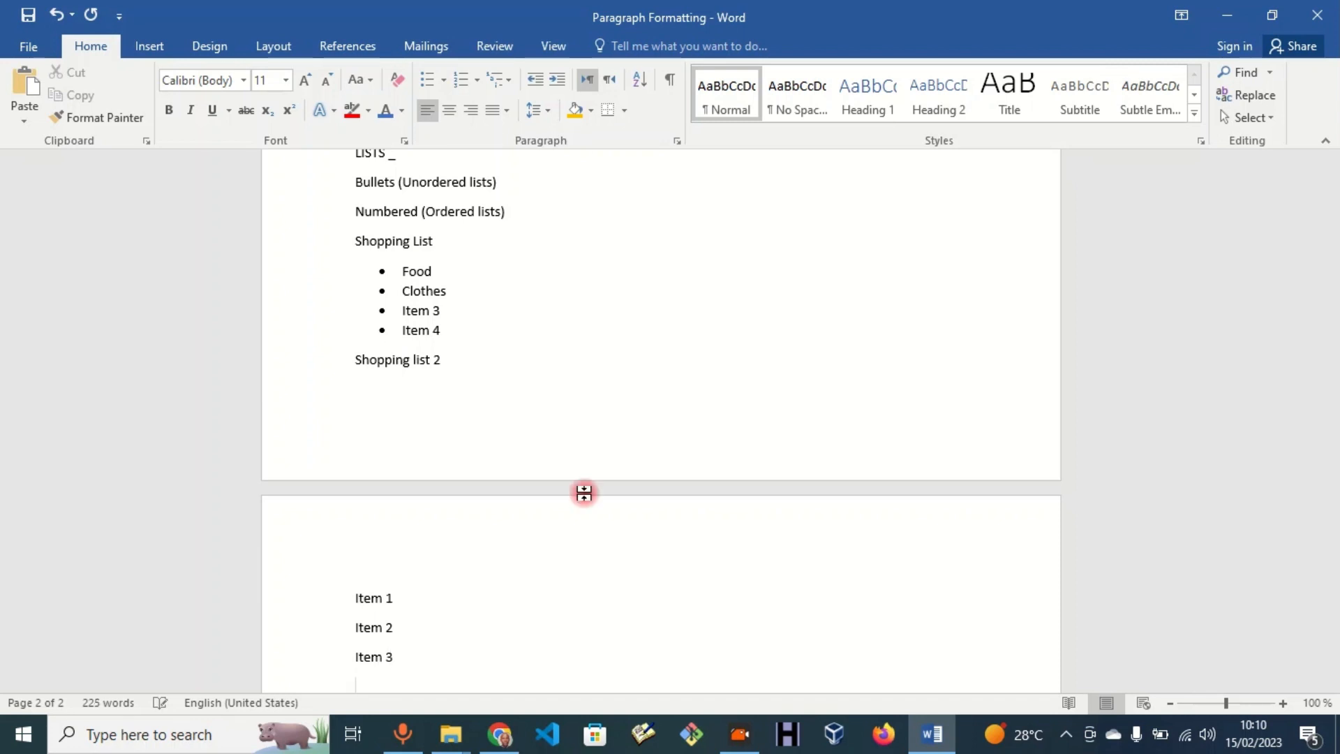
pyautogui.write('Item')
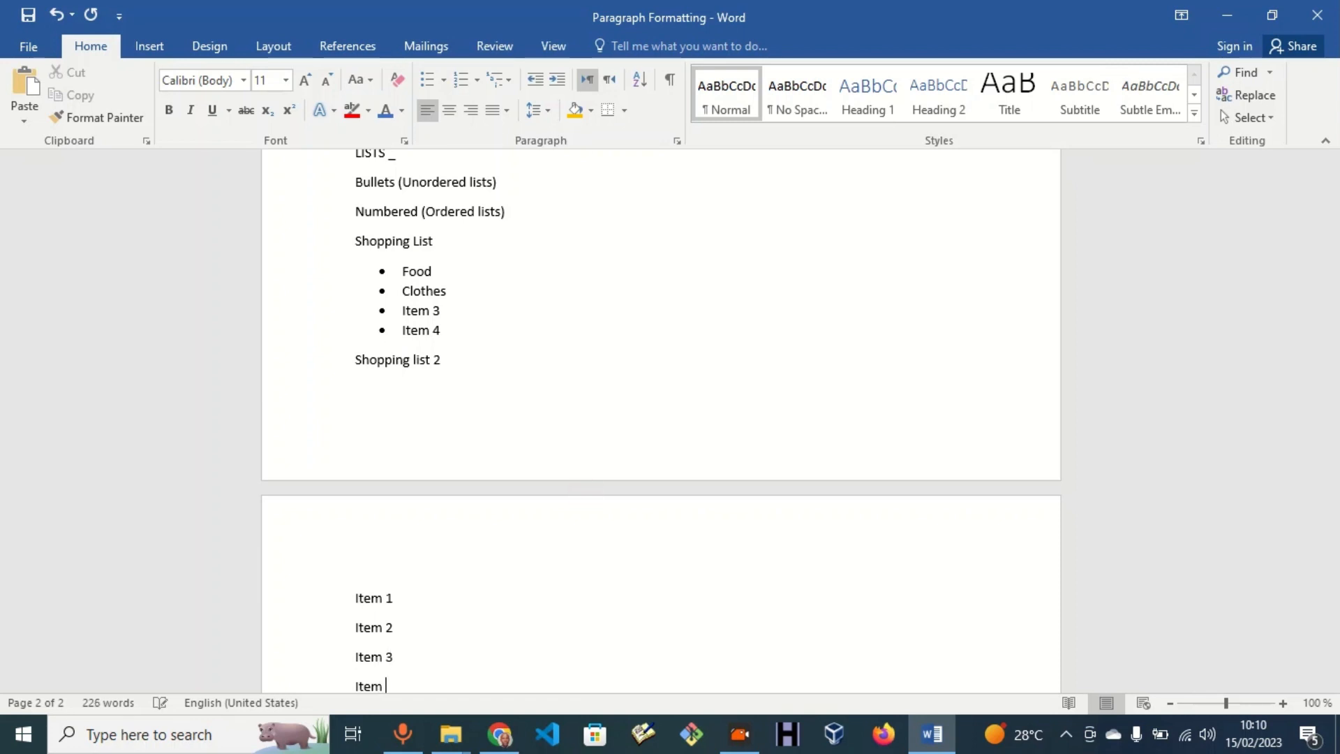
pyautogui.write(' 4')
# - Format the Item 1 to Item 4 lines on the second page as a numbered list
pyautogui.scroll(-1, 535, 533)
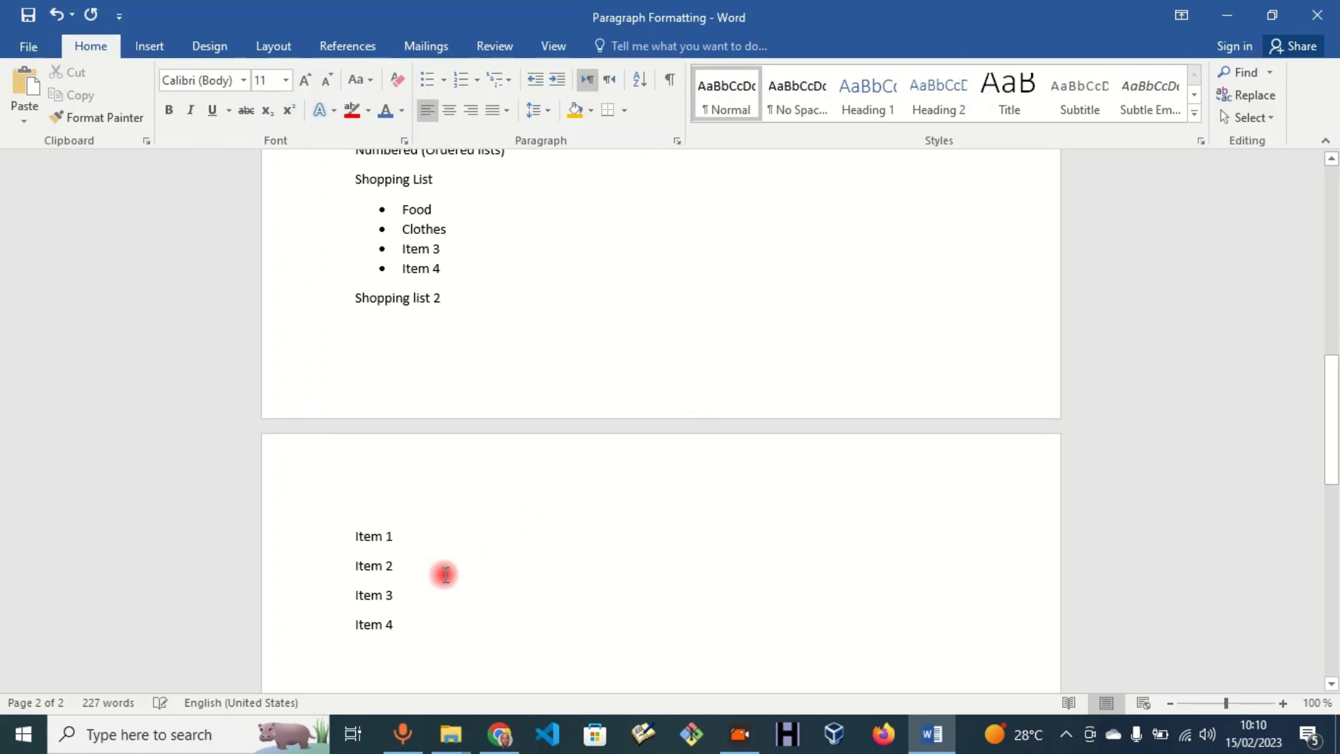
pyautogui.moveTo(410, 622); pyautogui.dragTo(355, 546)
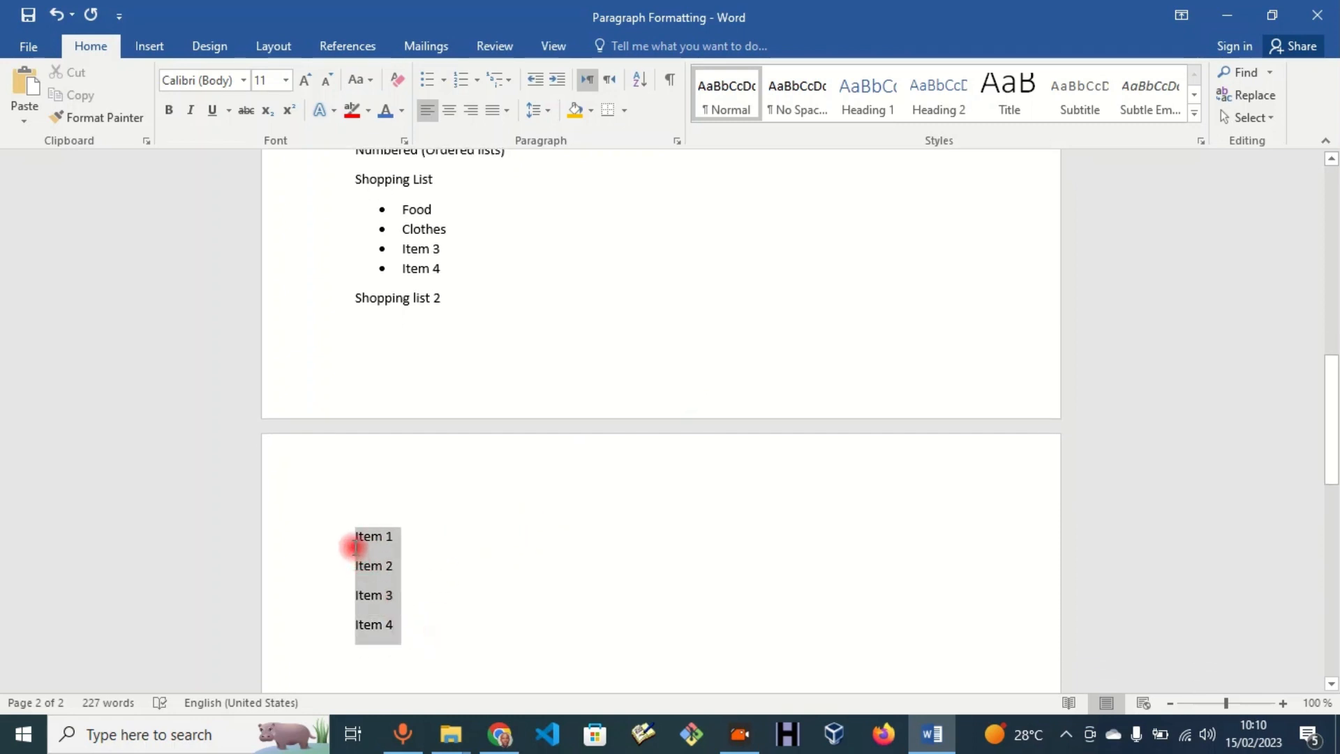
pyautogui.click(462, 85)
pyautogui.click(509, 568)
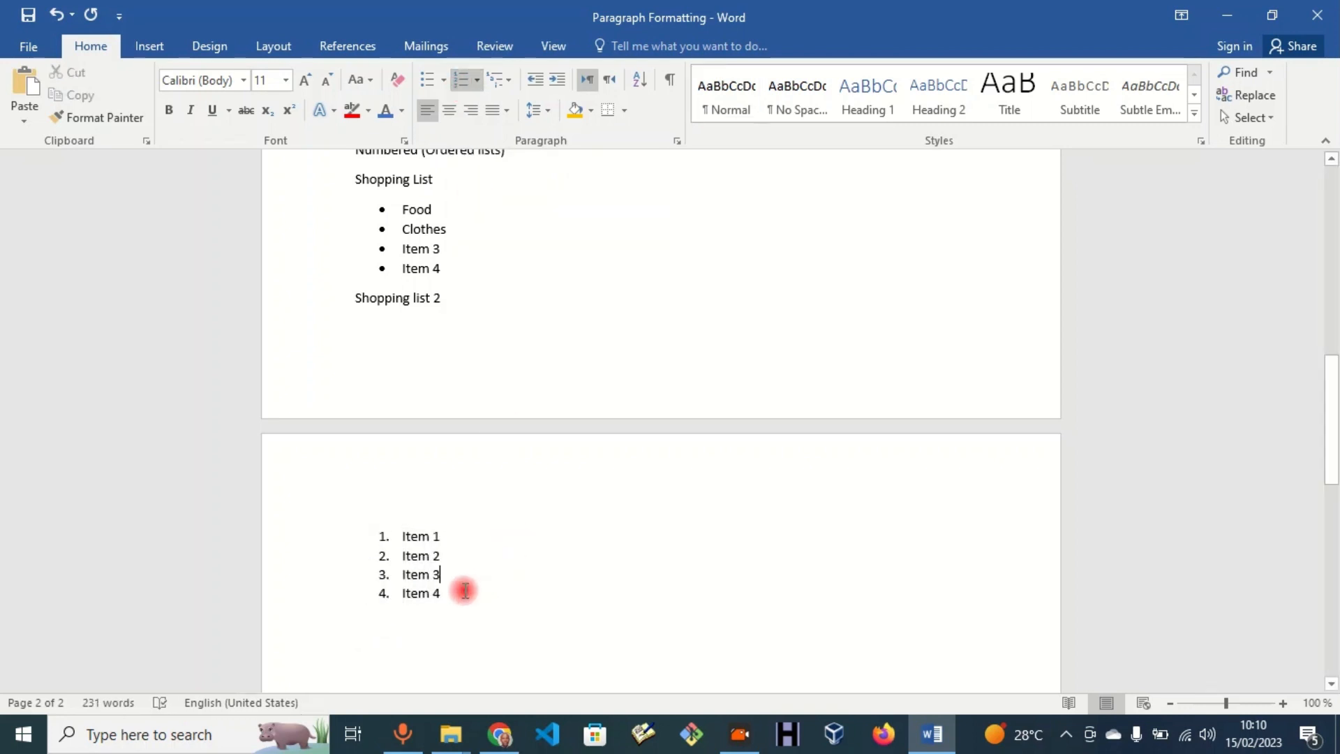
# - Add nine entries of random filler text after Item 4, continuing the numbered list from 5 to 13
pyautogui.press('Return')
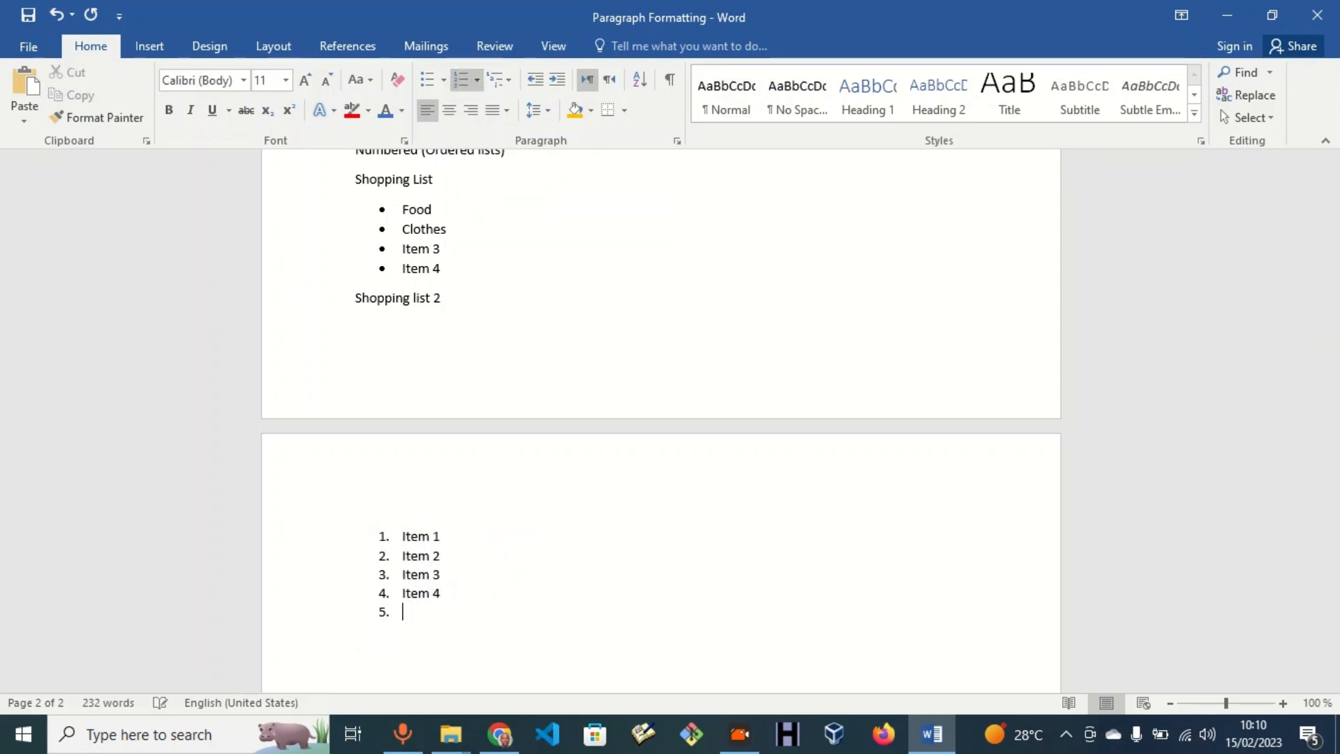
pyautogui.write('jdjdjkjdks')
pyautogui.press('Return')
pyautogui.write('sjhsjdhjsd')
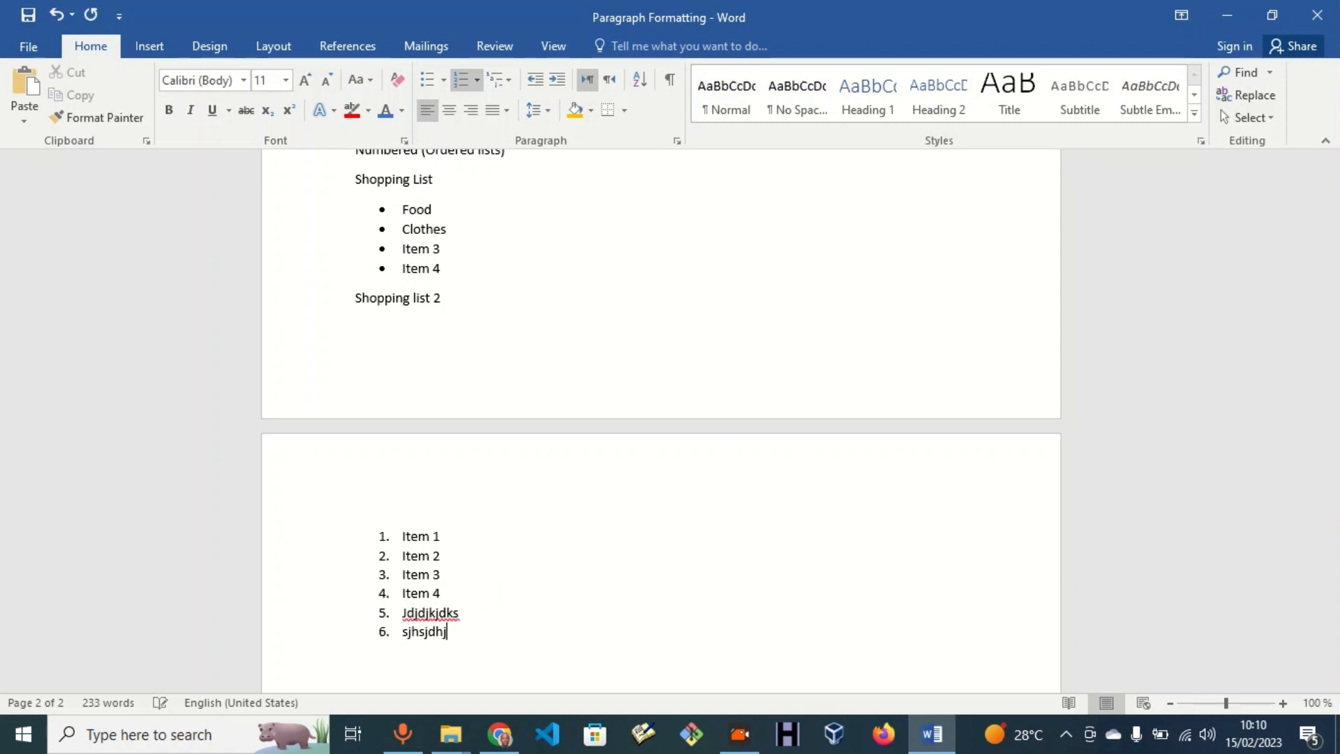
pyautogui.press('Return')
pyautogui.write('shjshjdhsj')
pyautogui.press('Return')
pyautogui.write('sdjjsdj')
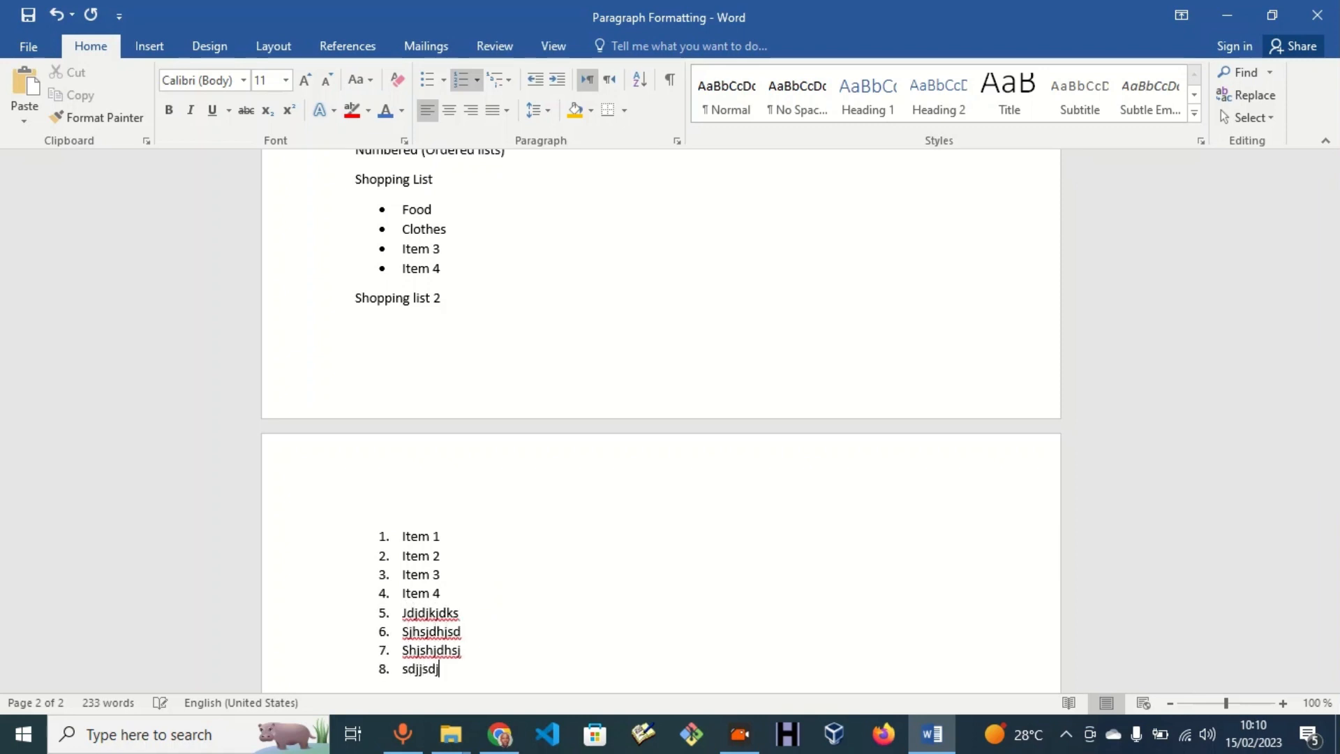
pyautogui.press('Return')
pyautogui.write('sdjhdjsd')
pyautogui.press('Return')
pyautogui.write('sddjdsjd')
pyautogui.press('Return')
pyautogui.write('sdjhjsjd')
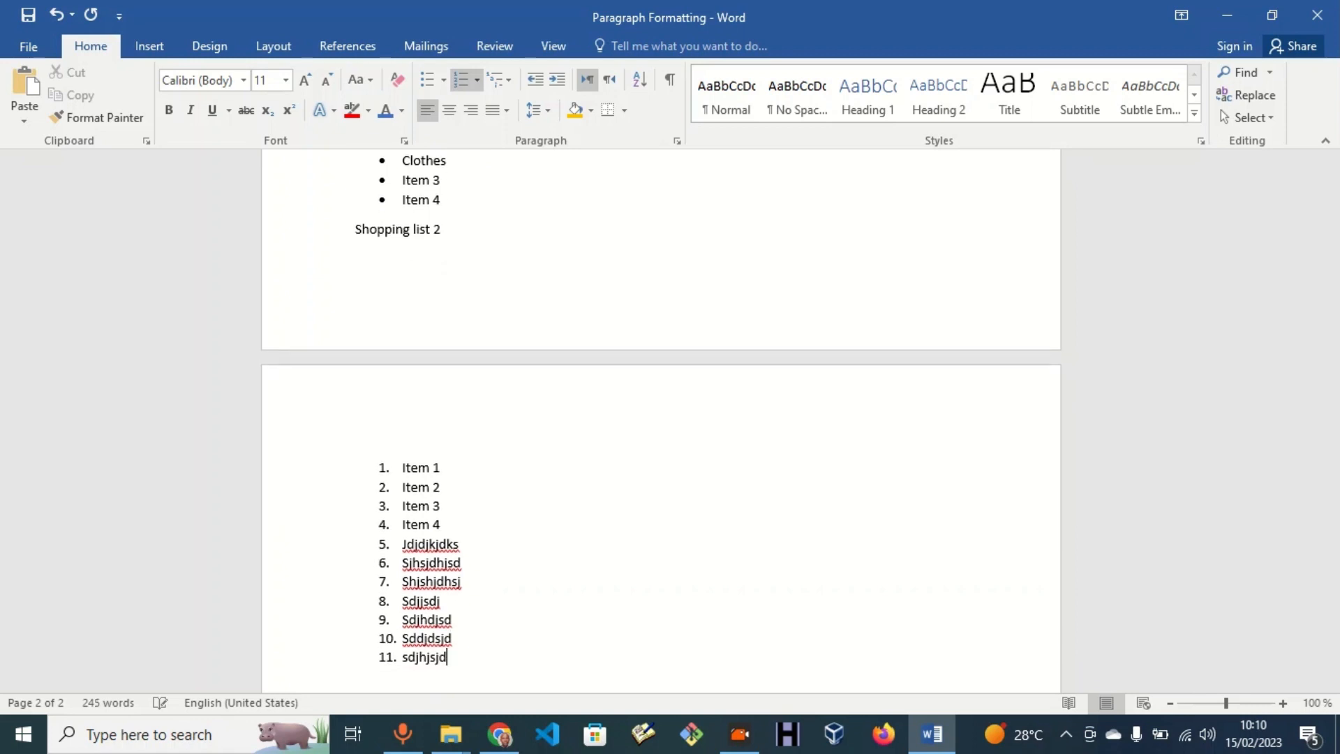
pyautogui.press('Return')
pyautogui.write('sdhjsdh')
pyautogui.press('Return')
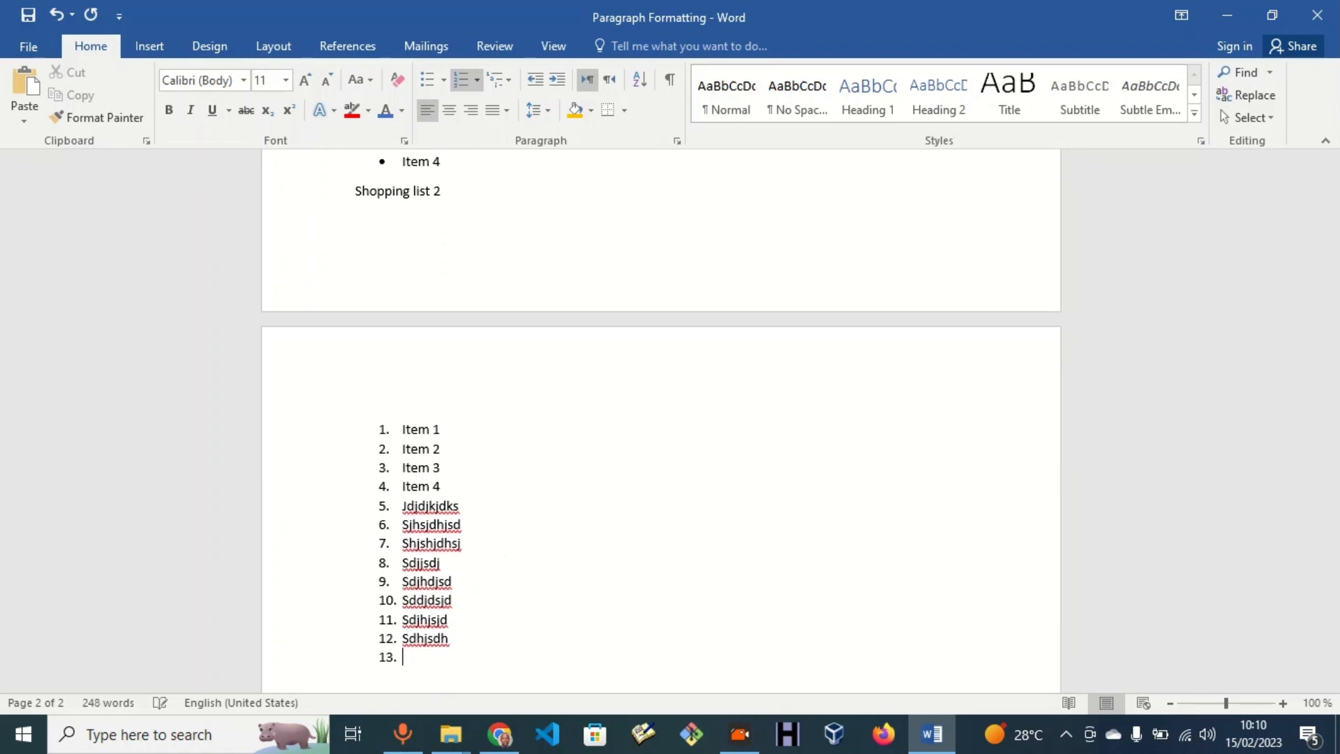
pyautogui.write('sdjhdshjshj')
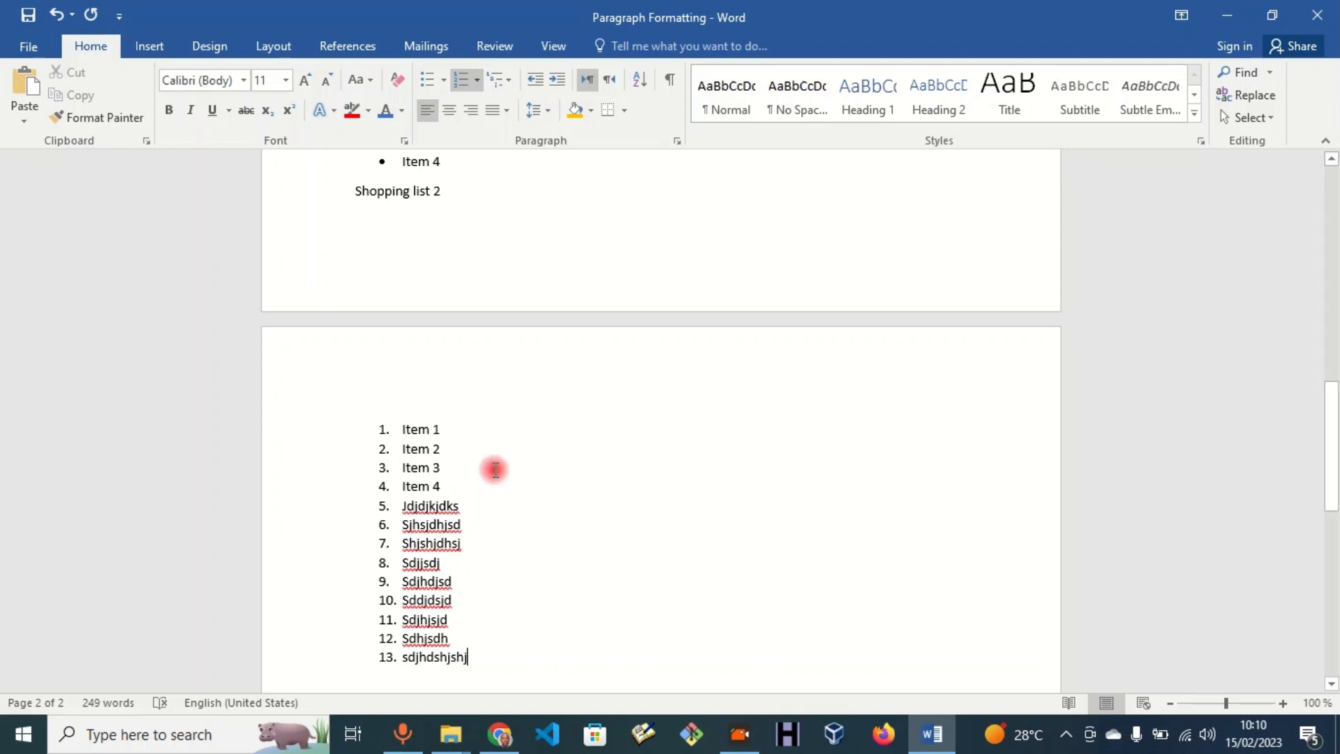
pyautogui.scroll(4, 494, 469)
pyautogui.scroll(-2, 494, 469)
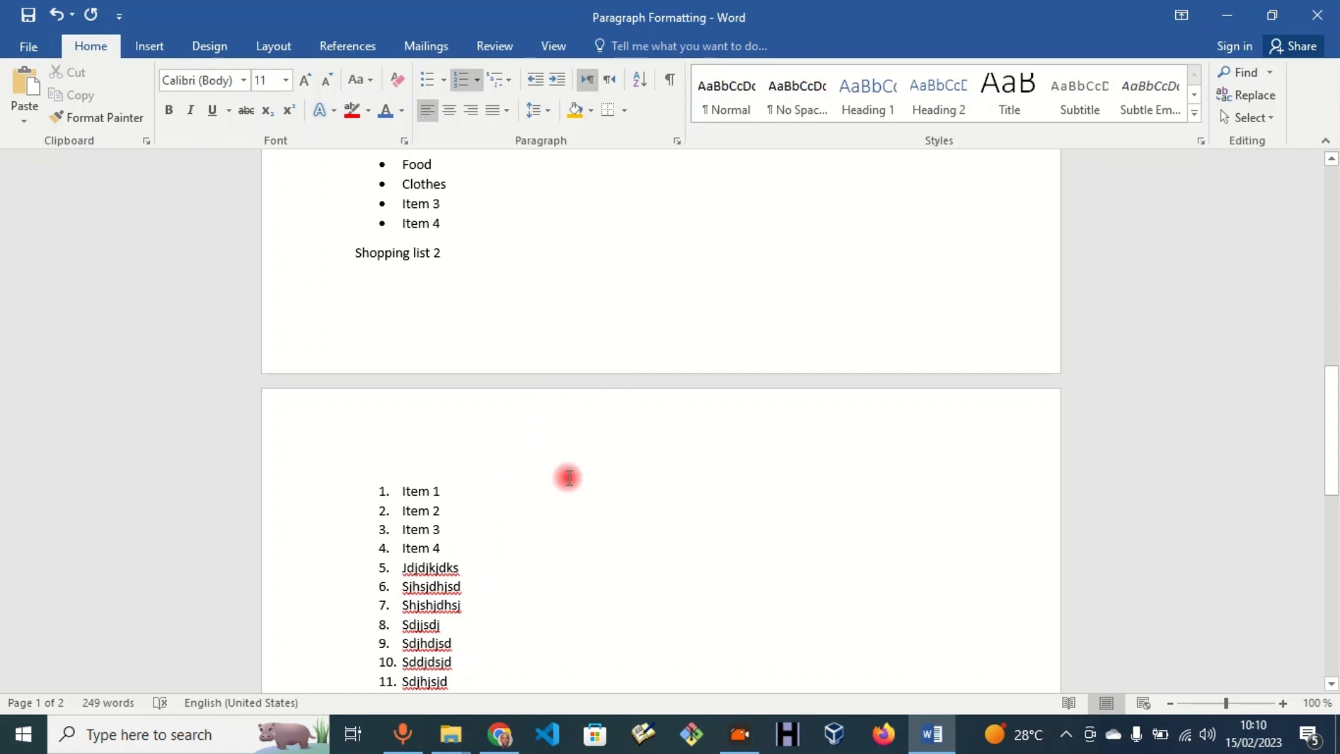
pyautogui.scroll(1, 446, 465)
pyautogui.scroll(15, 446, 465)
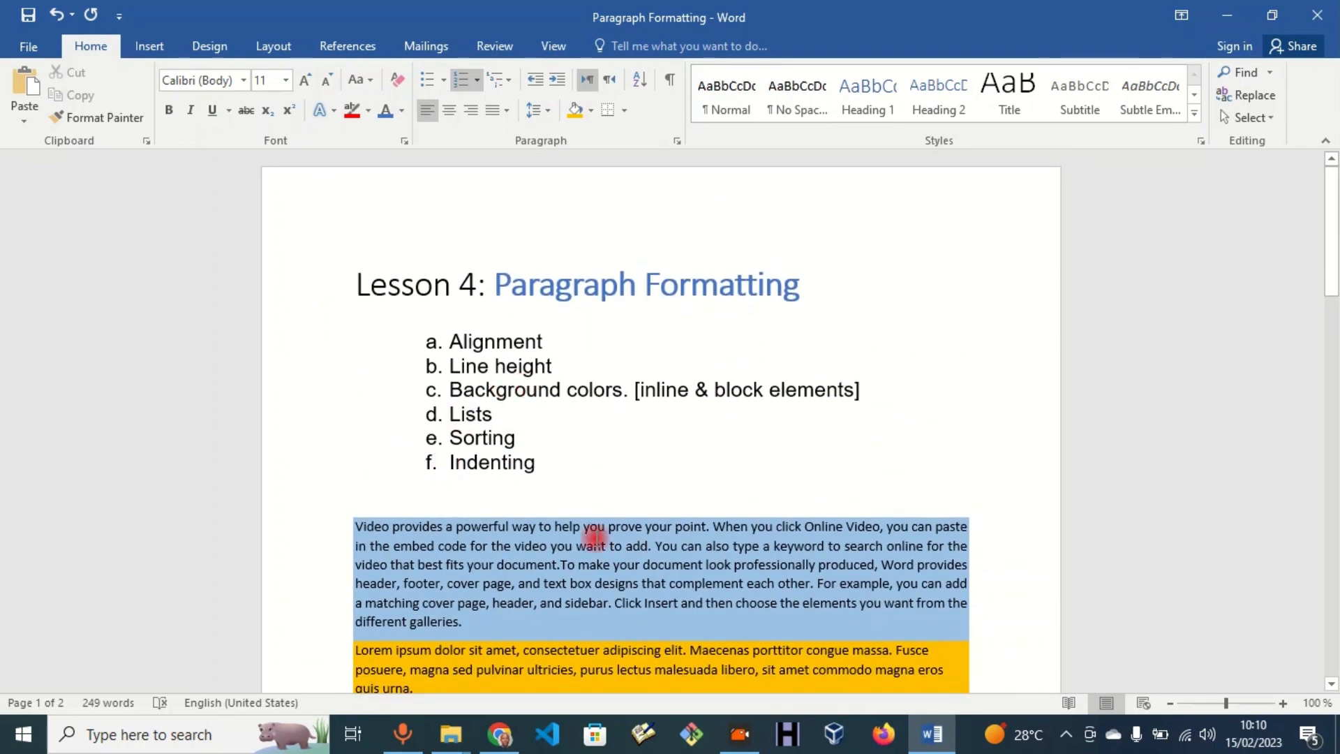
pyautogui.scroll(-5, 597, 539)
pyautogui.scroll(9, 596, 538)
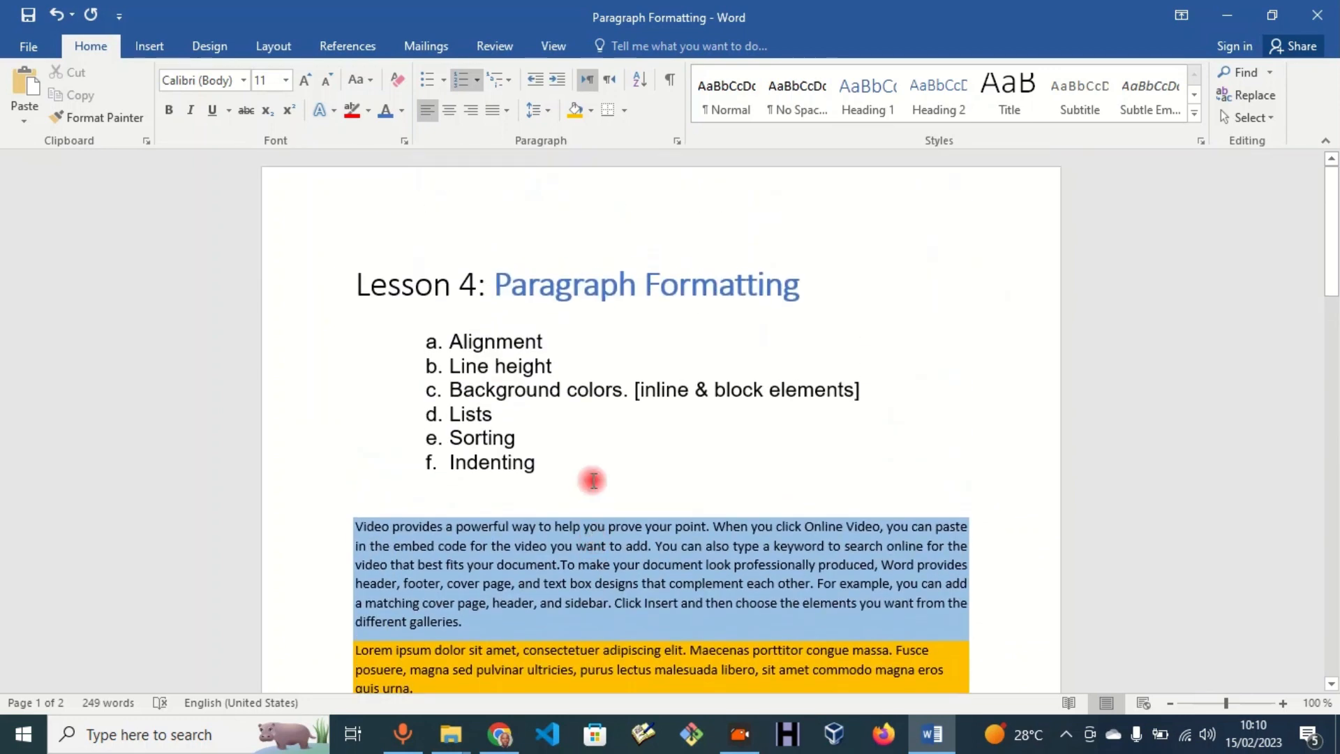
pyautogui.scroll(-18, 592, 480)
pyautogui.scroll(7, 592, 480)
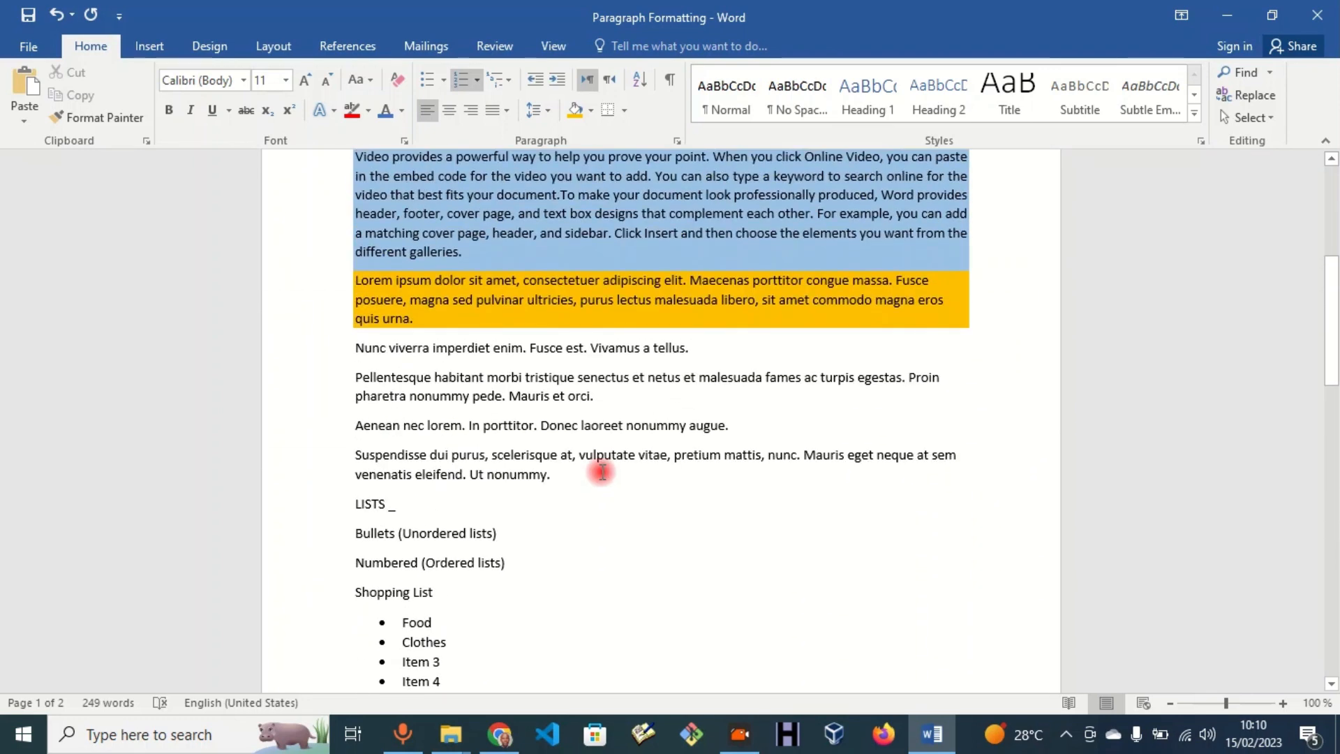
# - Change the bullets of the Food to Item 4 shopping list to check marks
pyautogui.scroll(-1, 398, 609)
pyautogui.click(399, 612)
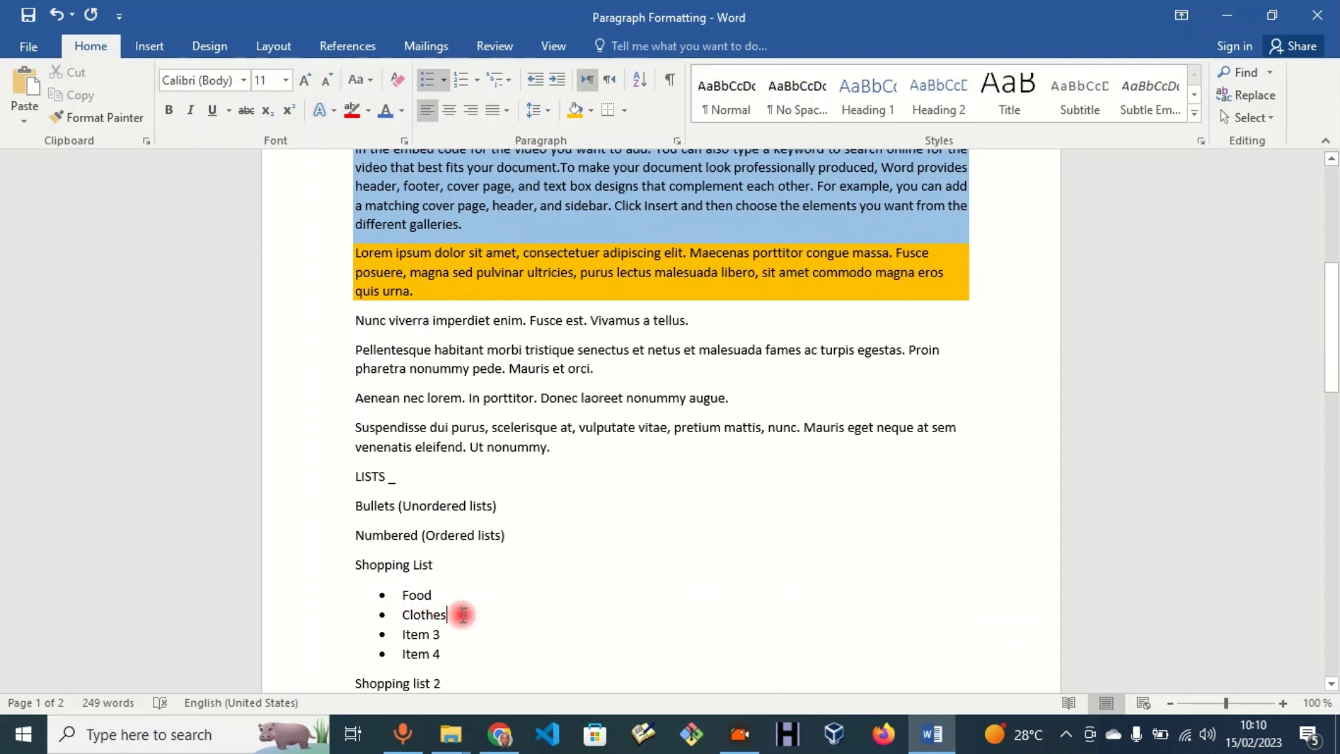
pyautogui.scroll(-1, 463, 615)
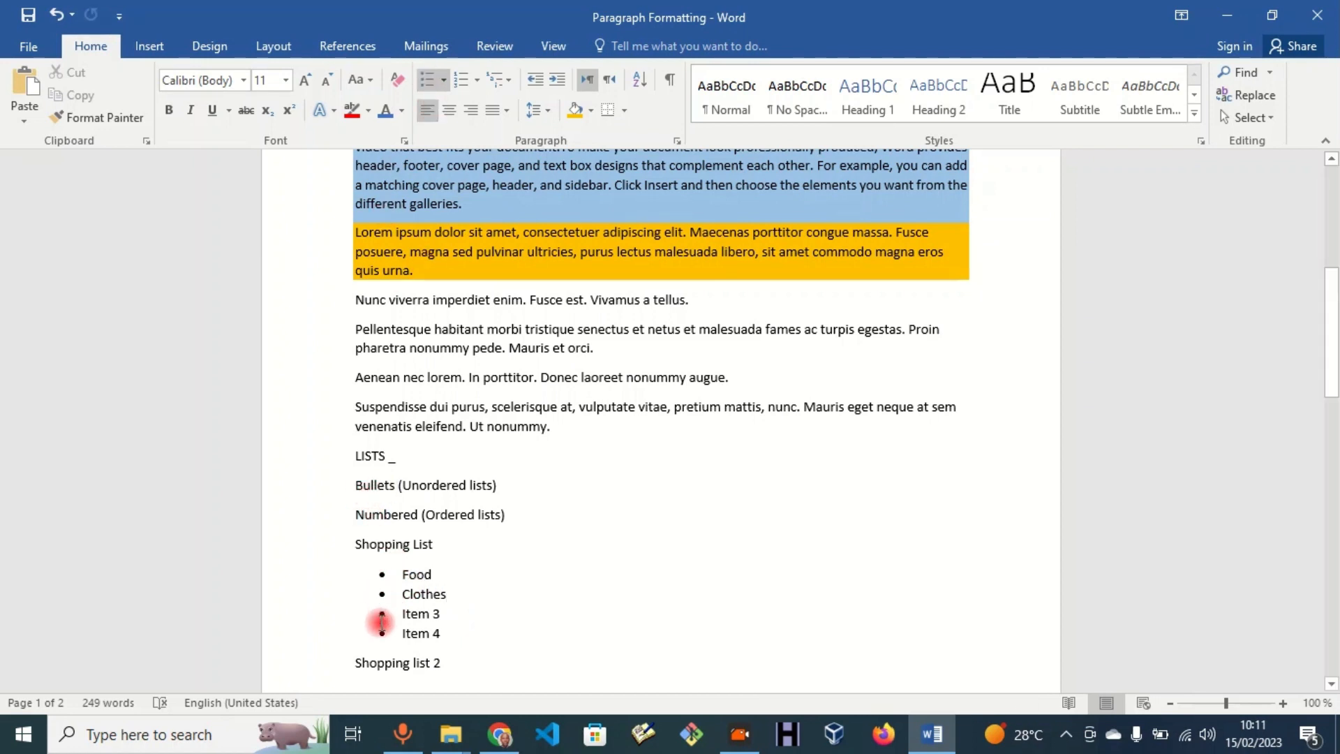
pyautogui.click(445, 83)
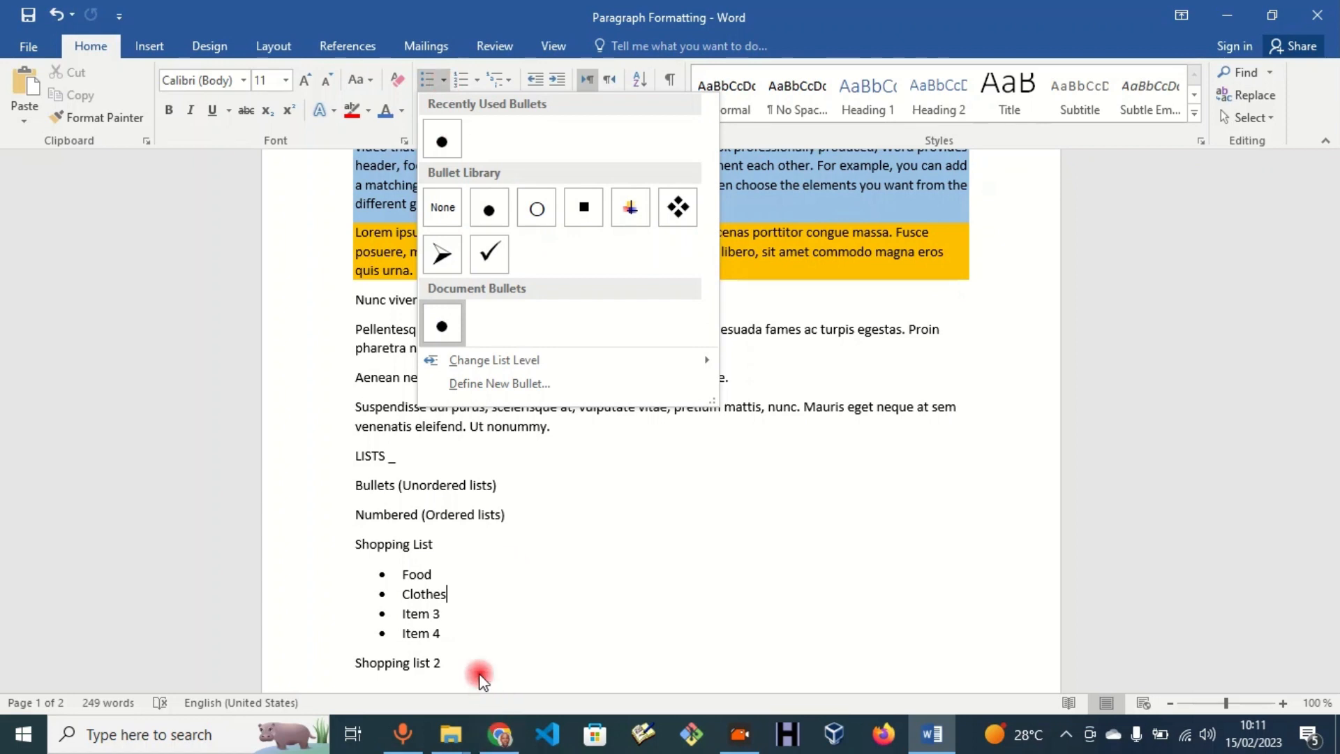
pyautogui.click(448, 634)
pyautogui.moveTo(447, 634); pyautogui.dragTo(404, 574)
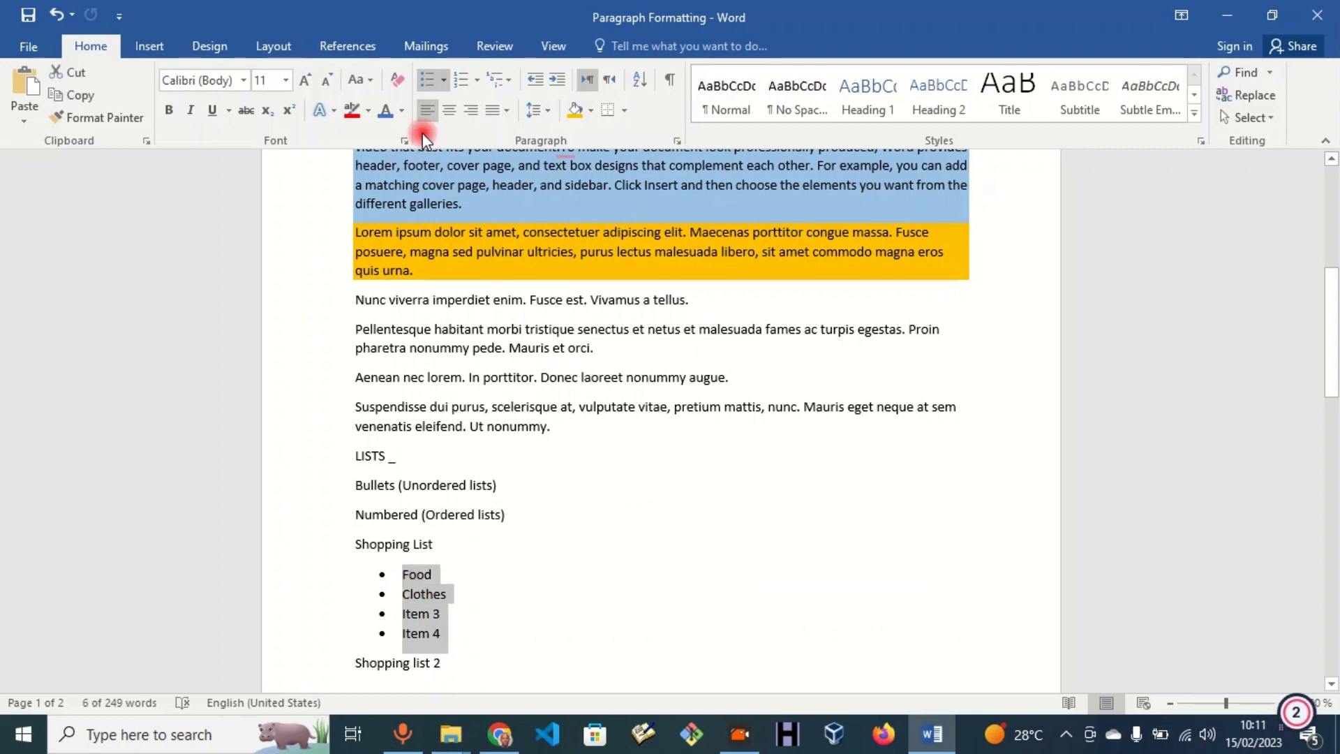
pyautogui.click(445, 79)
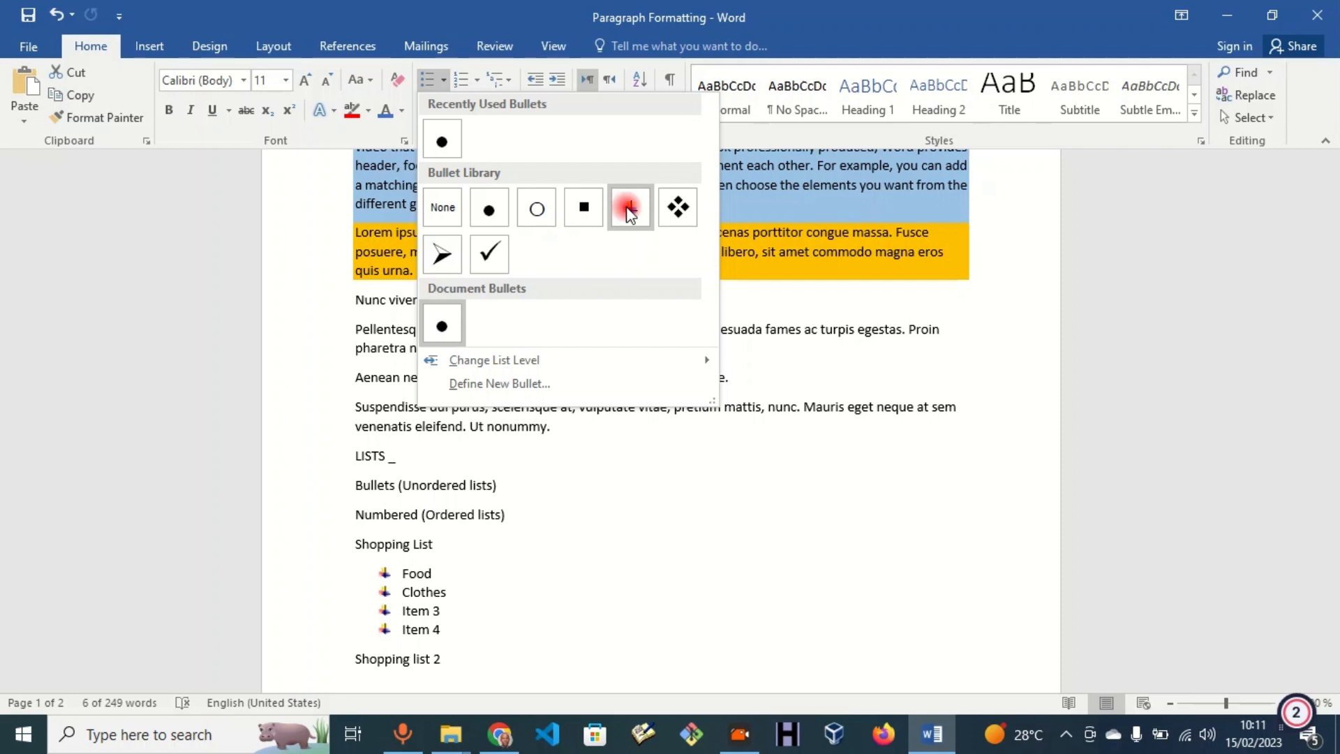
pyautogui.click(500, 259)
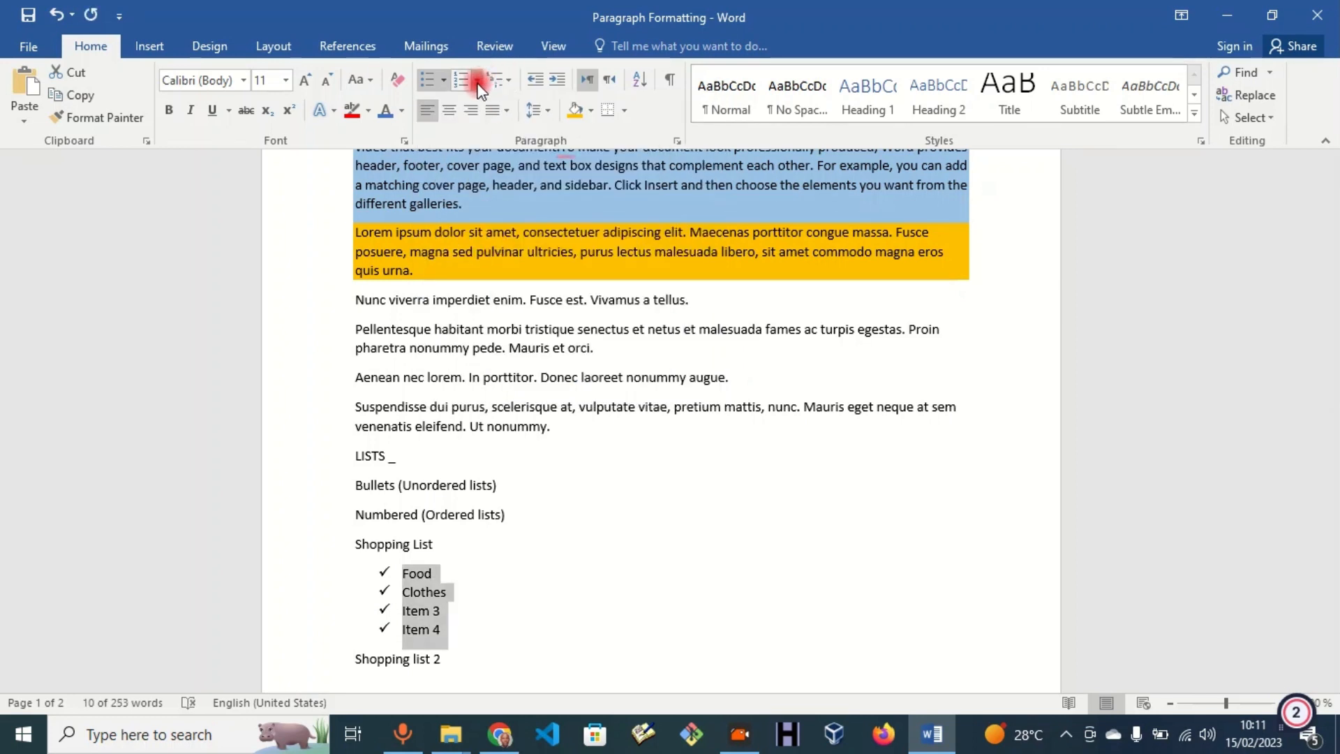
# - Change the numbering of the whole list on the second page to the lowercase a. b. c. format
pyautogui.scroll(-8, 581, 402)
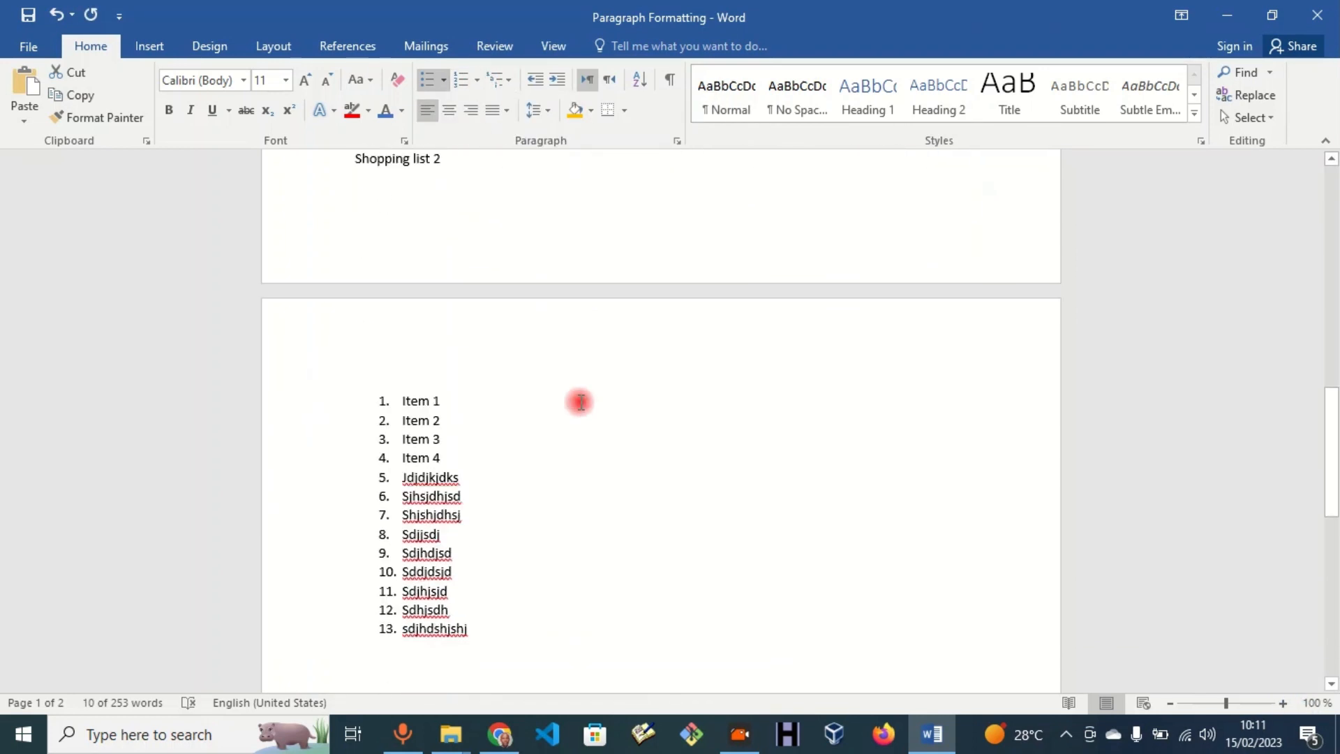
pyautogui.moveTo(502, 594); pyautogui.dragTo(383, 373)
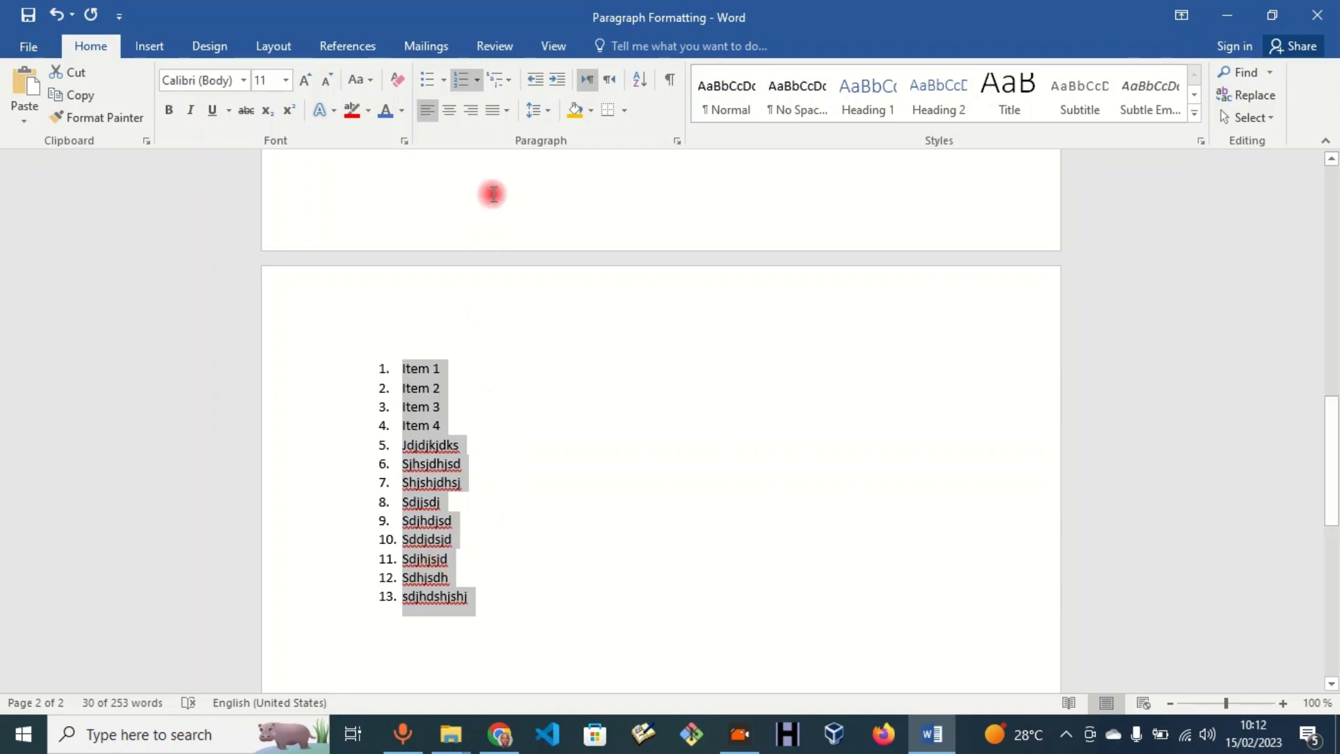
pyautogui.click(480, 81)
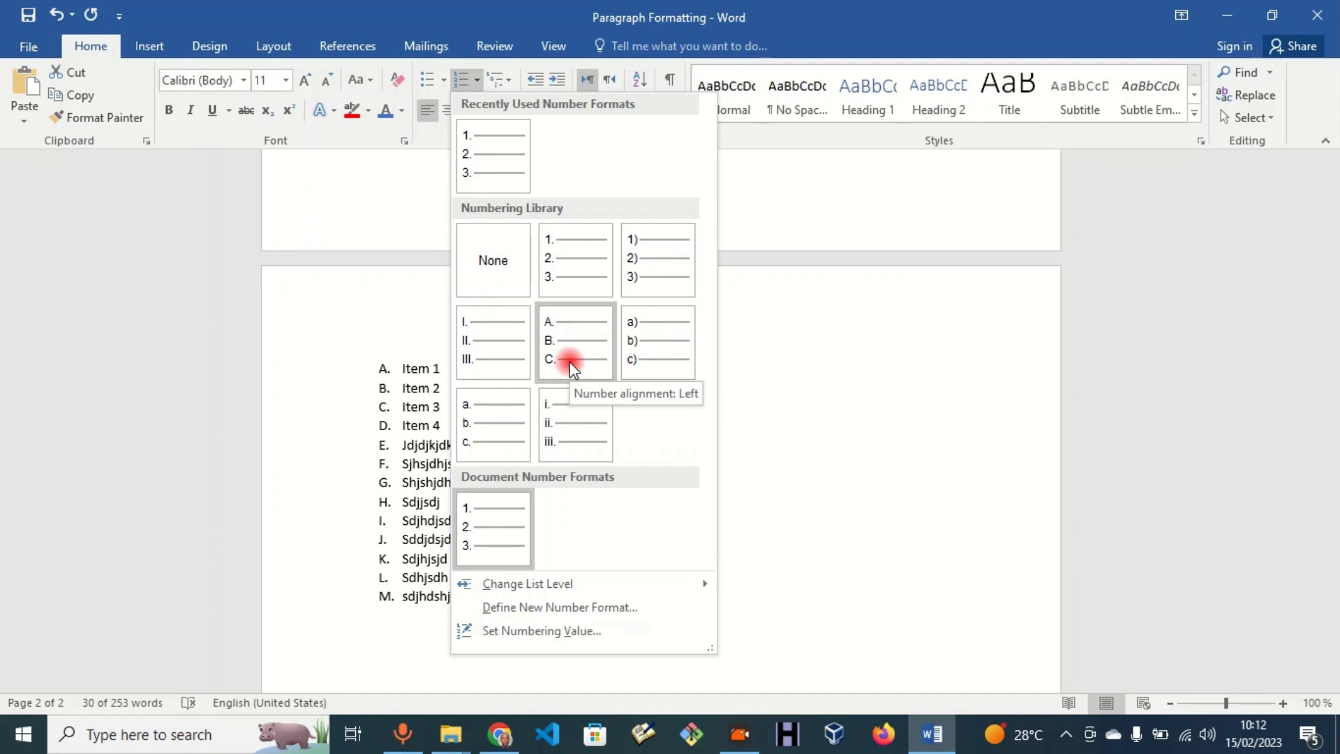
pyautogui.click(491, 398)
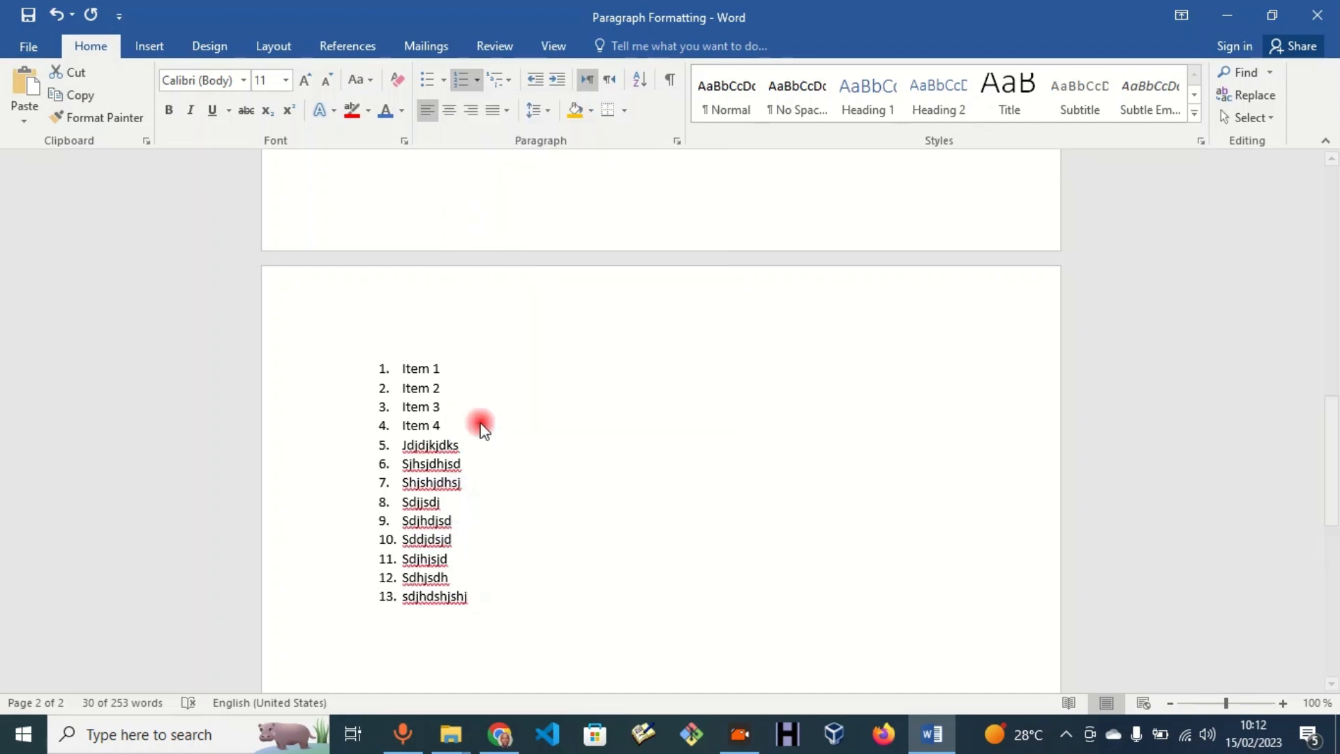
# - Add thirteen entries of random filler text after the last item, continuing the lettered list from n to z
pyautogui.click(546, 604)
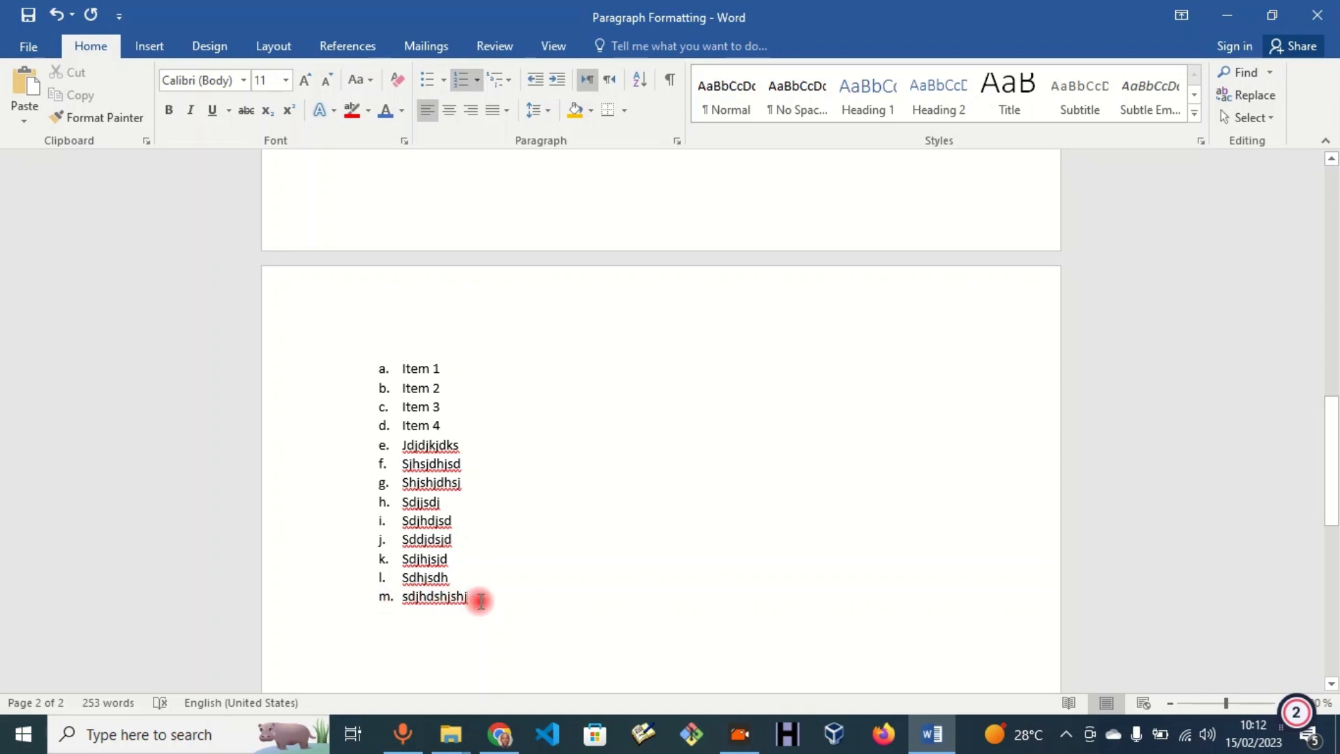
pyautogui.press('Return')
pyautogui.write('jdjdsjdsj')
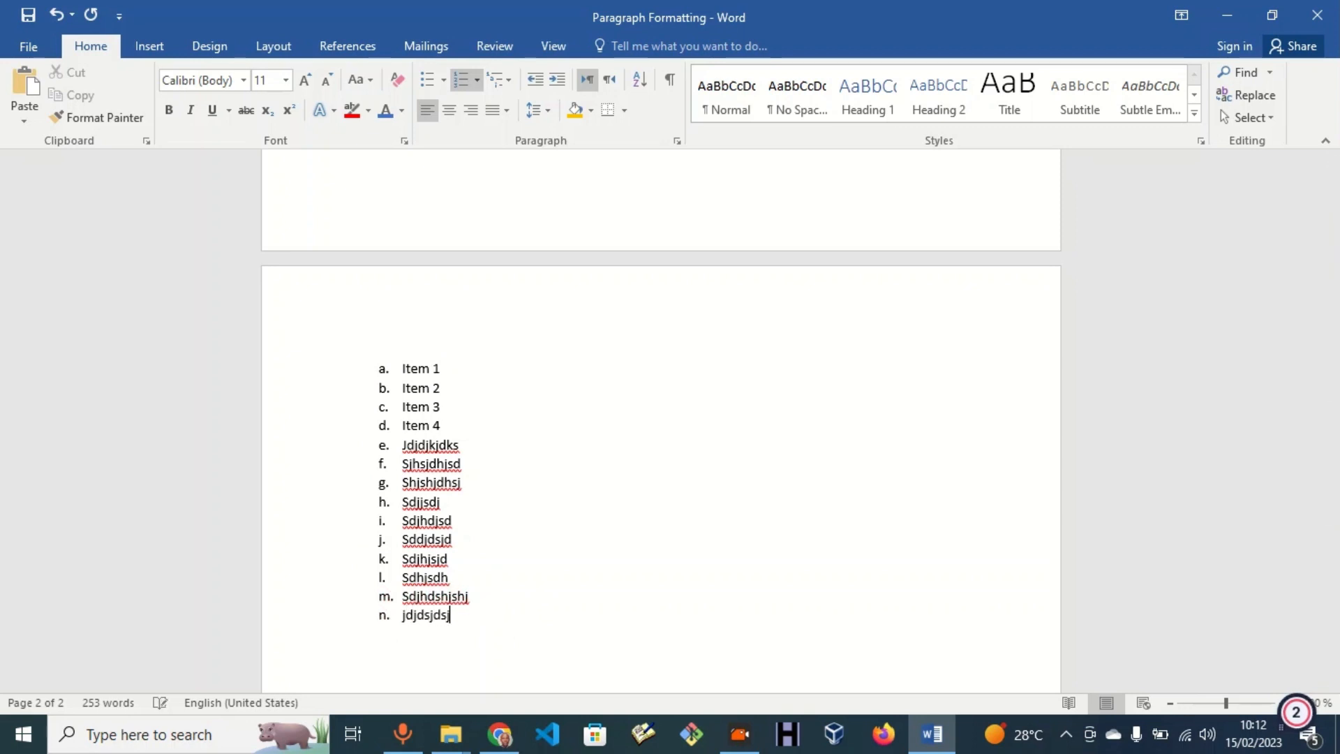
pyautogui.press('Return')
pyautogui.write('skjdjkds')
pyautogui.press('Return')
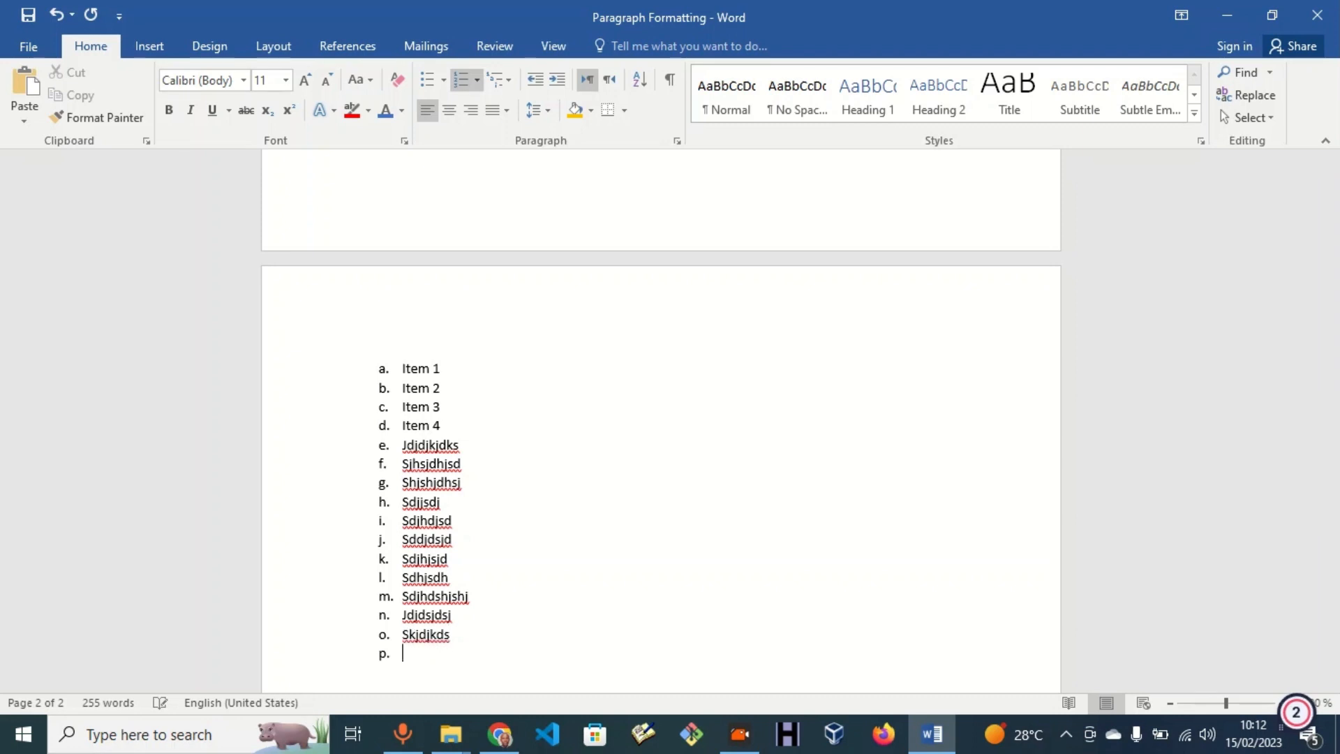
pyautogui.write('jjkjsd')
pyautogui.press('Return')
pyautogui.write('sdjjsd')
pyautogui.press('Return')
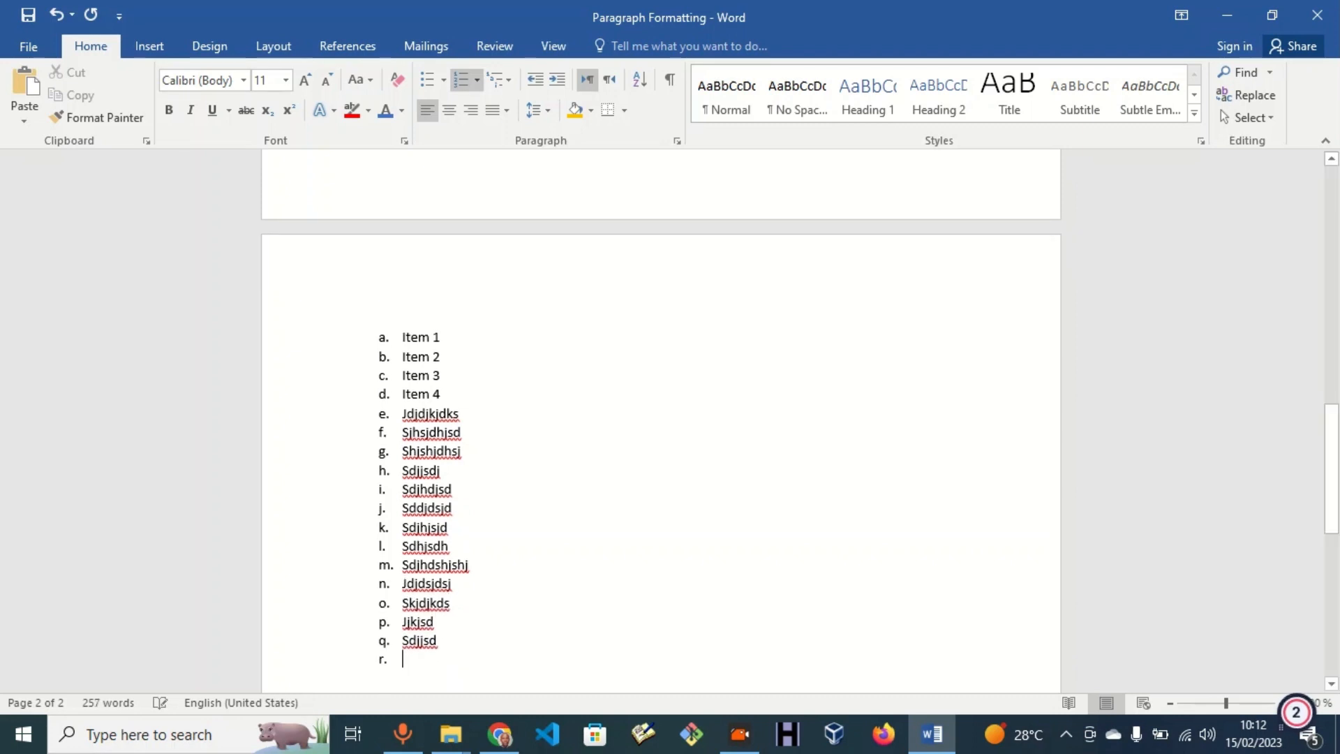
pyautogui.write('jdjkdsjksd')
pyautogui.press('Return')
pyautogui.write('sdjkdsjkds')
pyautogui.press('Return')
pyautogui.write('ds')
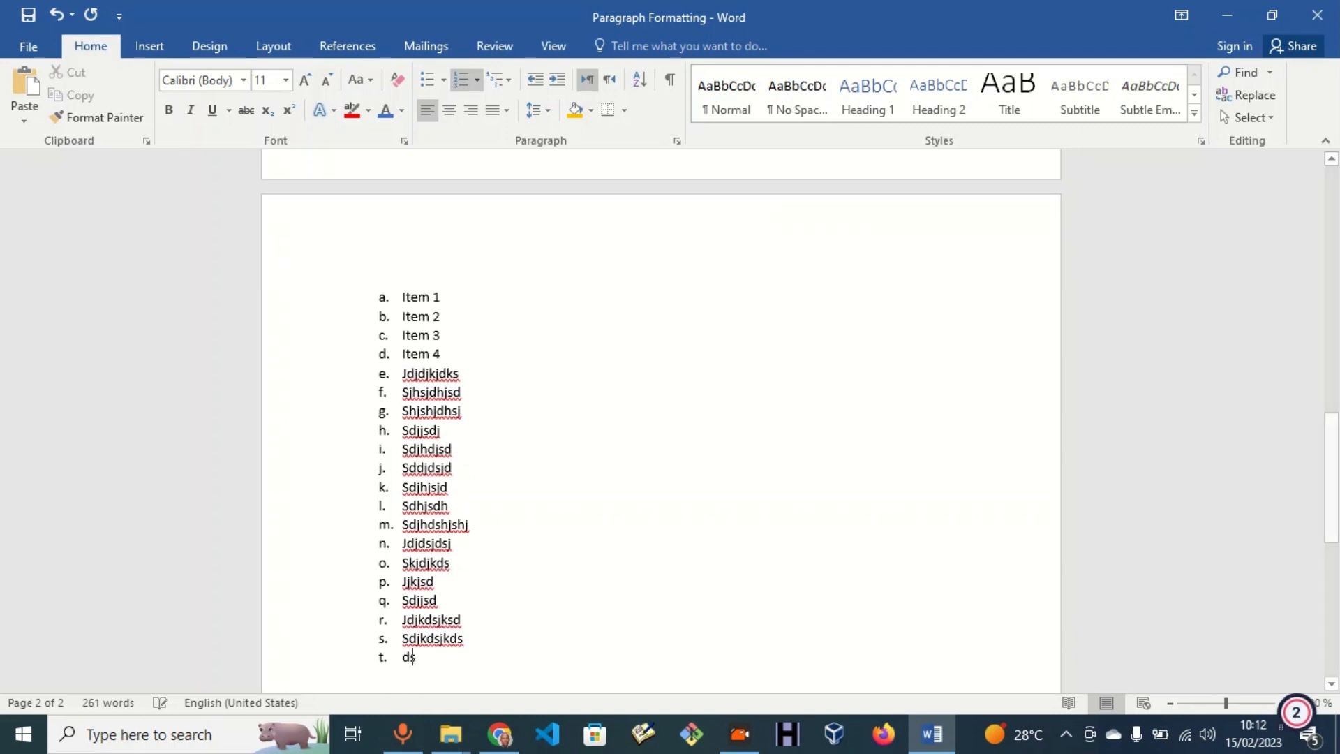
pyautogui.write('jkjdsk')
pyautogui.press('Return')
pyautogui.write('sdkjjkds')
pyautogui.press('Return')
pyautogui.write('jkdssdjk')
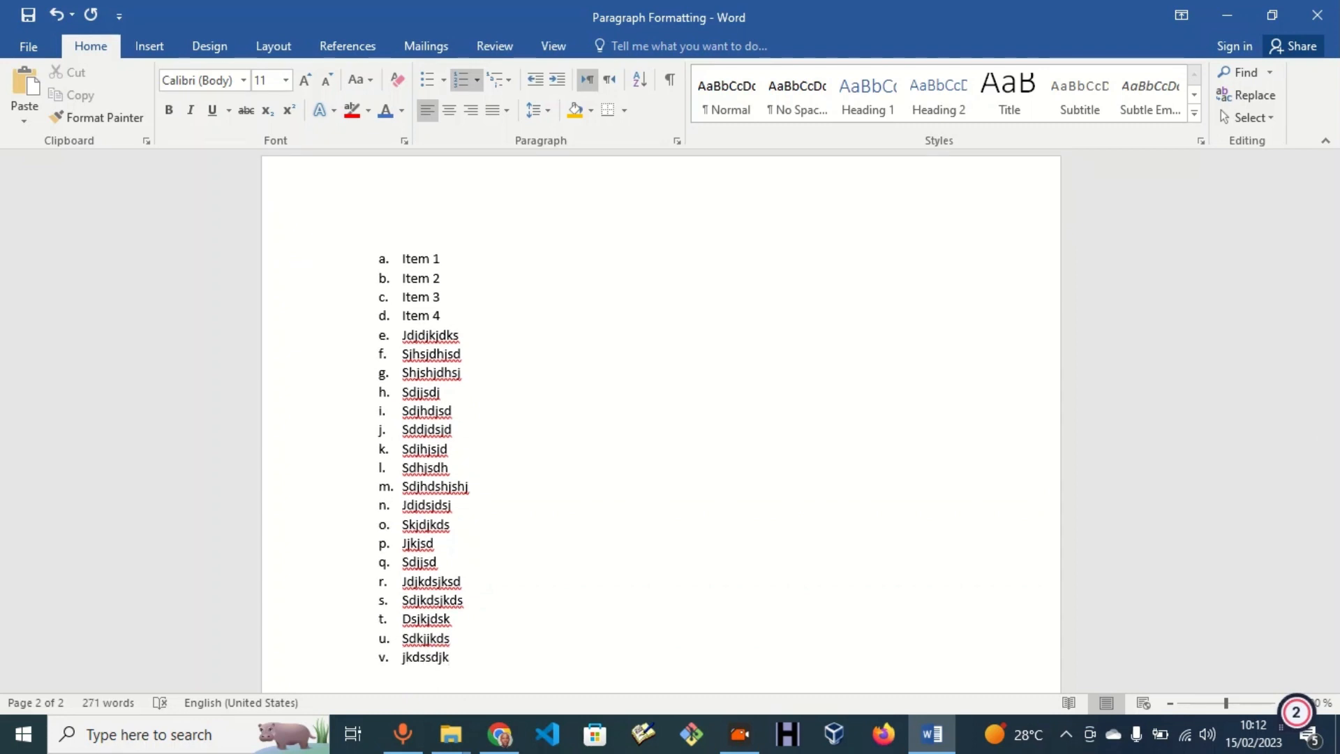
pyautogui.press('Return')
pyautogui.write('s')
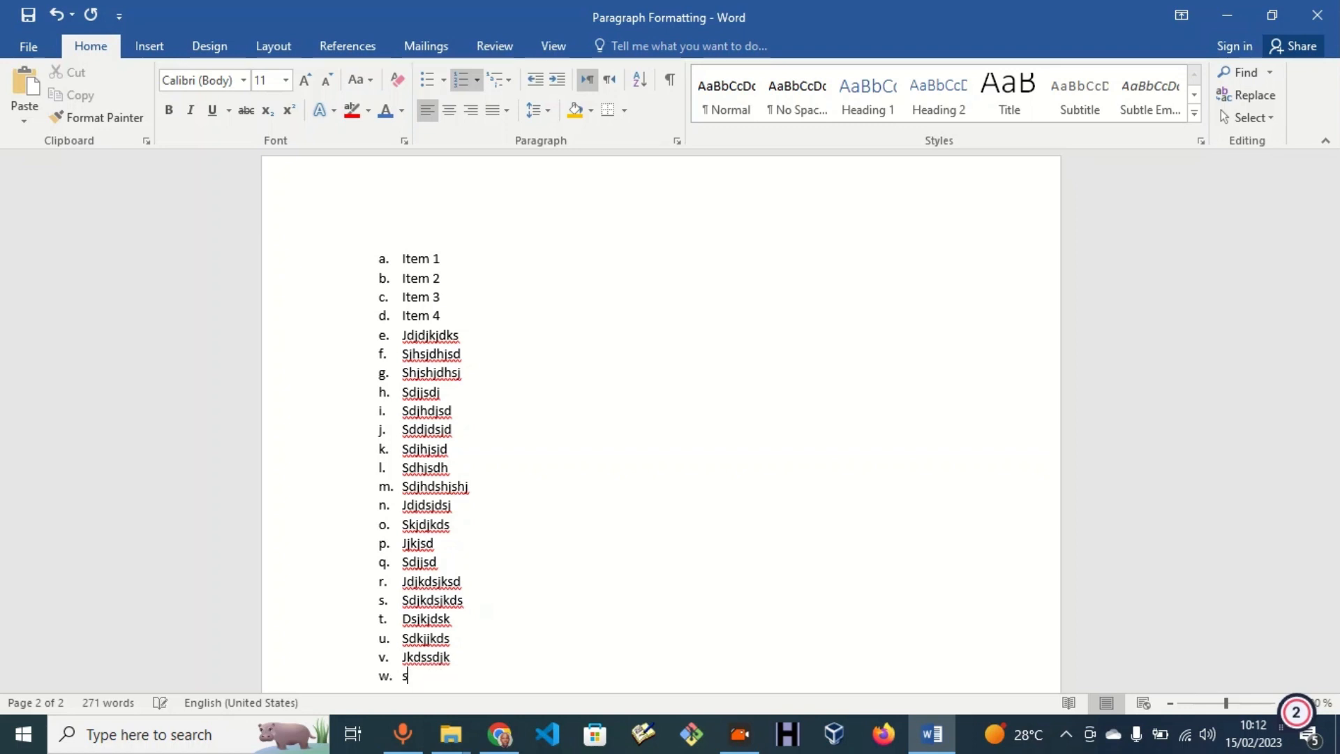
pyautogui.write('jksjkskjsd')
pyautogui.press('Return')
pyautogui.write('sdkjsdkjsdkj')
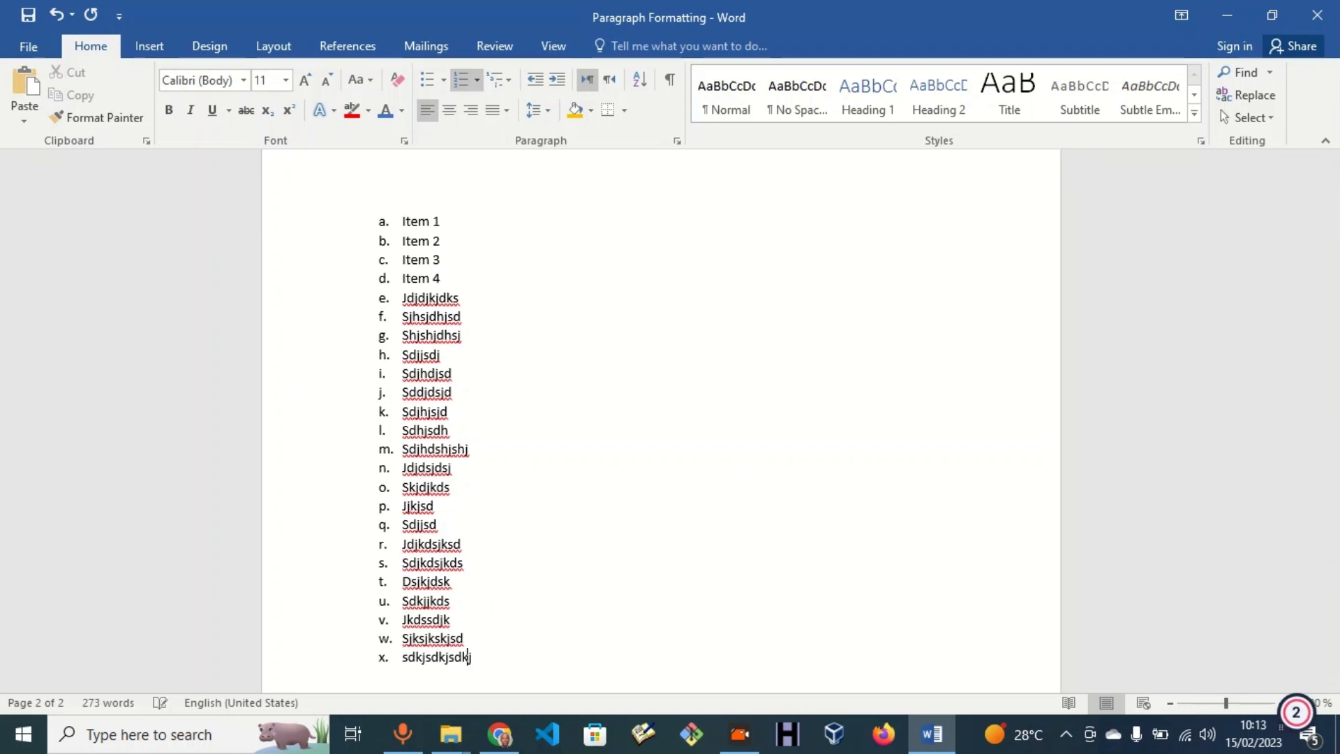
pyautogui.press('Return')
pyautogui.write('sdjjksd')
pyautogui.press('Return')
pyautogui.write('kjdsjkjksdjsd')
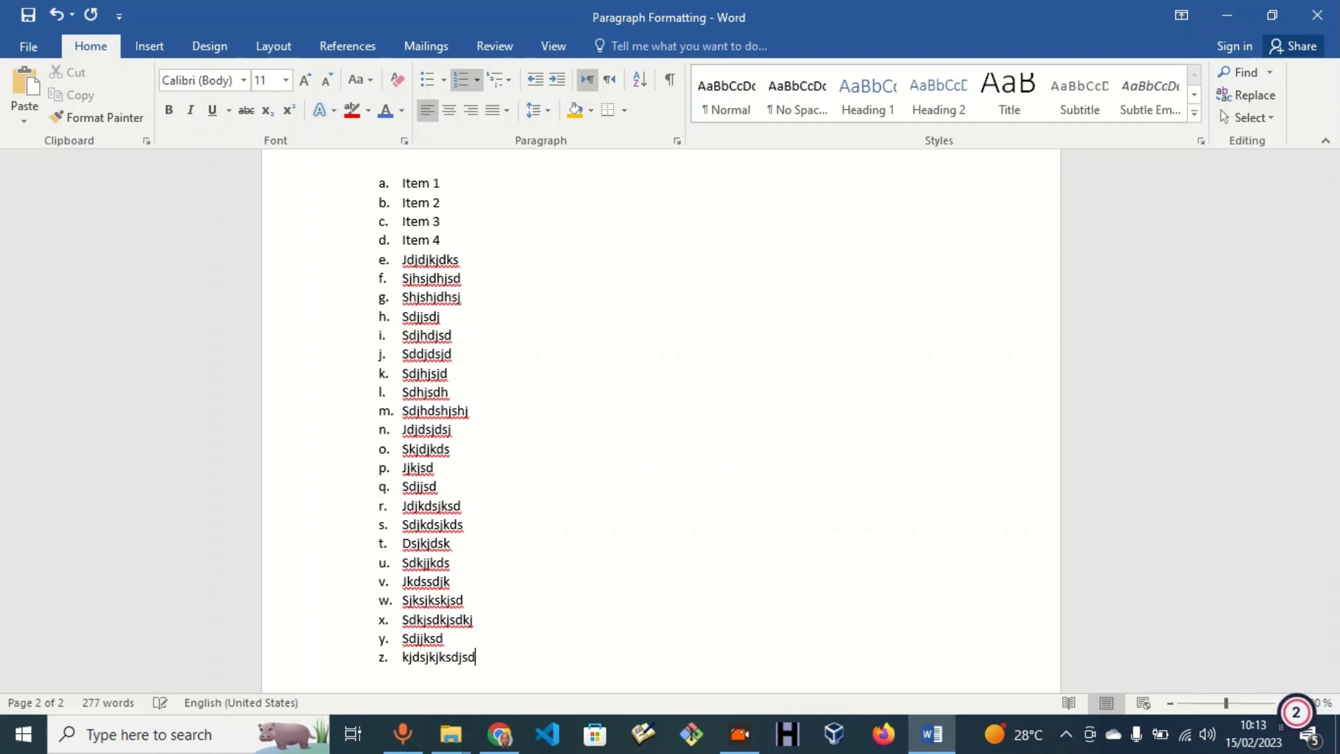
# - Continue the lettered list past z with four more filler entries: Dsjkjksdds, Dssjsjd, Sdjkskjsd and dsjsdjksd
pyautogui.press('Return')
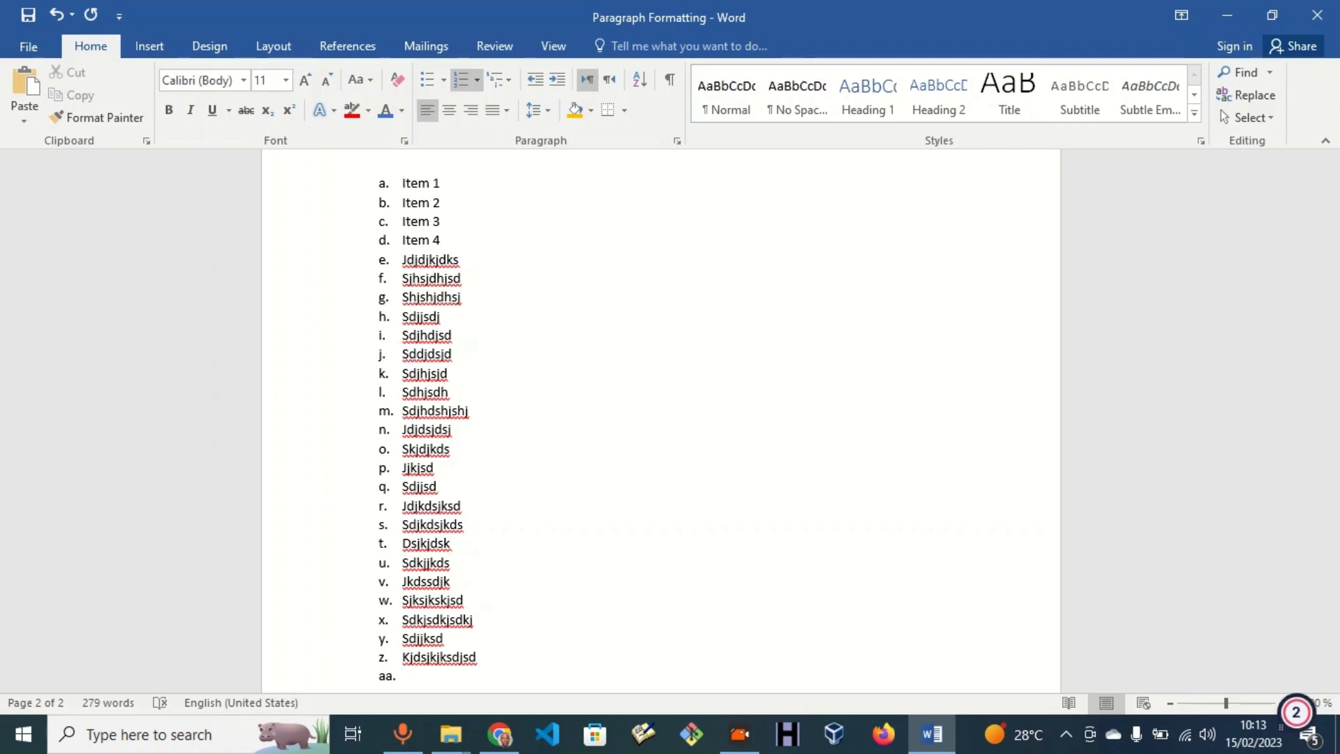
pyautogui.press('Return')
pyautogui.hotkey('ctrl', 'z')
pyautogui.write('Dsjkjksdds')
pyautogui.press('Return')
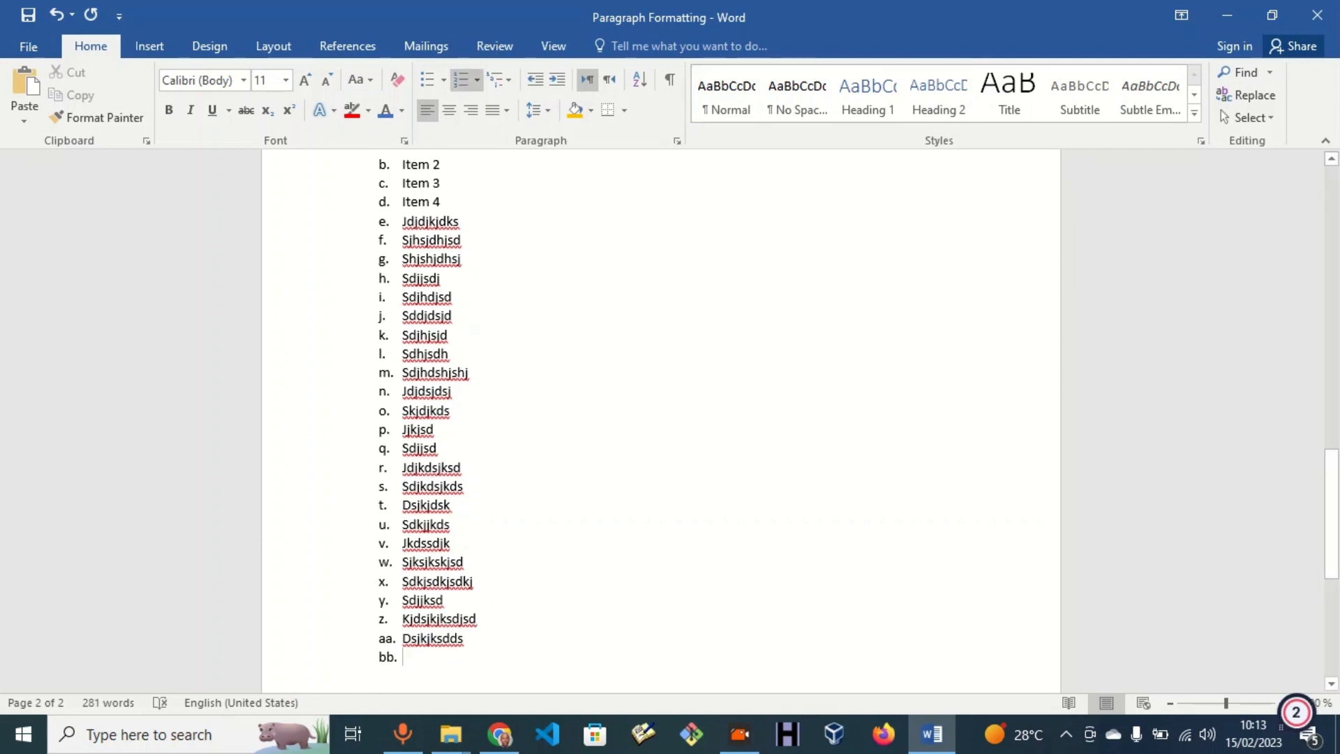
pyautogui.write('Dssjsjd')
pyautogui.press('Return')
pyautogui.write('Sdjkskjsd')
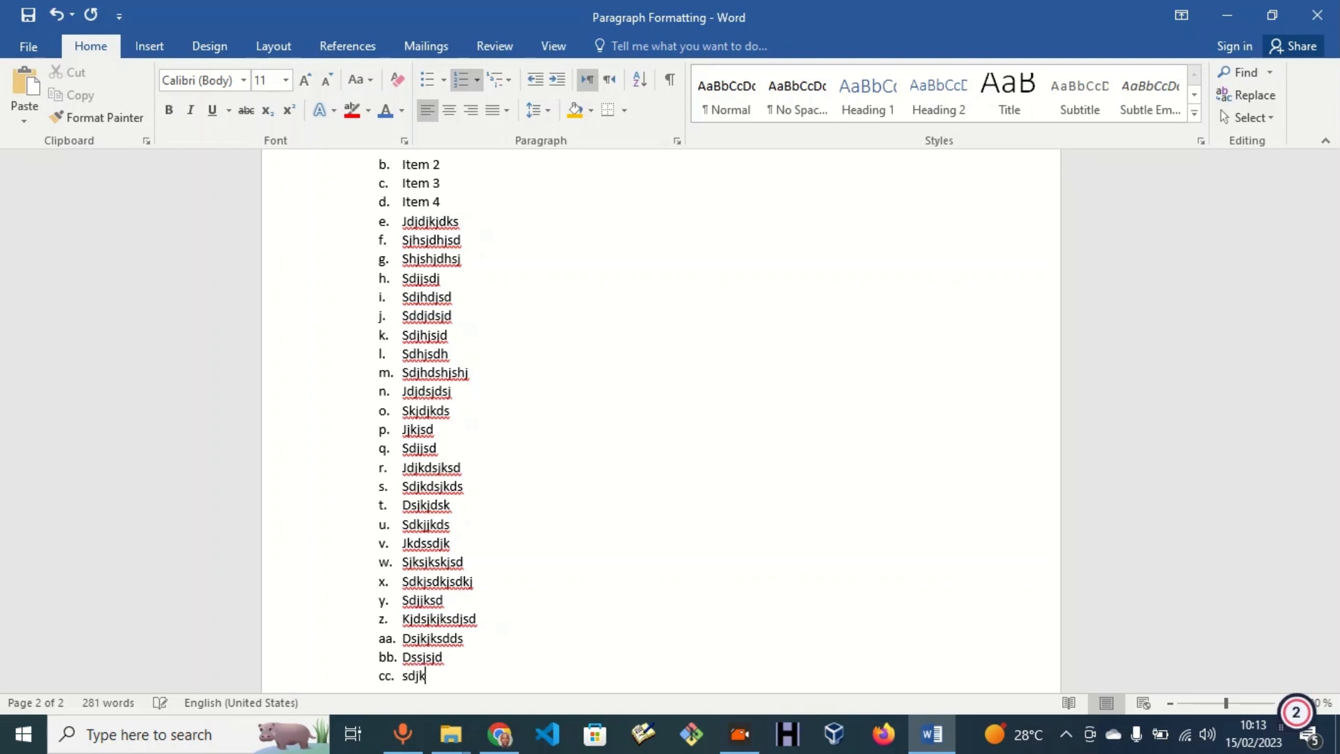
pyautogui.press('Return')
pyautogui.write('dsjsdjksd')
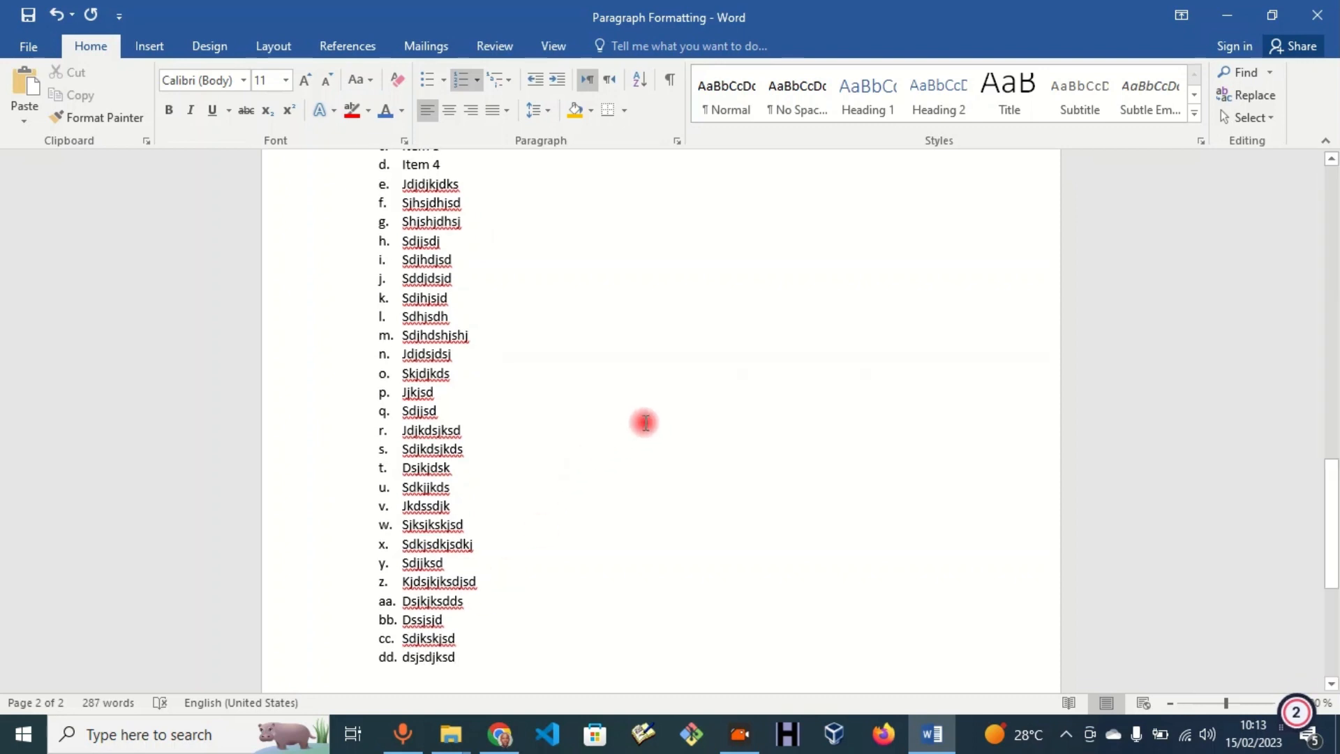
# - Insert the filler entry Adsjsd between Item 3 and Item 4 in the check-marked shopping list
pyautogui.scroll(20, 287, 446)
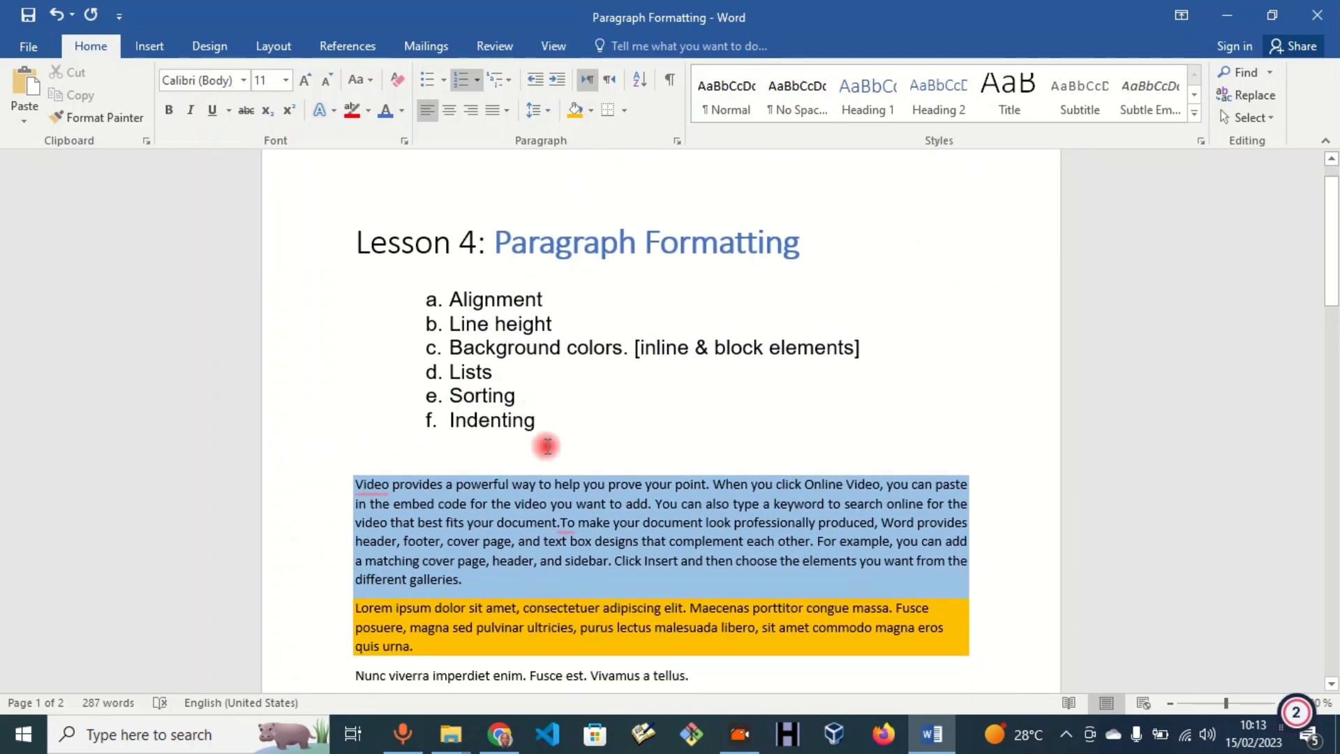
pyautogui.scroll(-15, 547, 446)
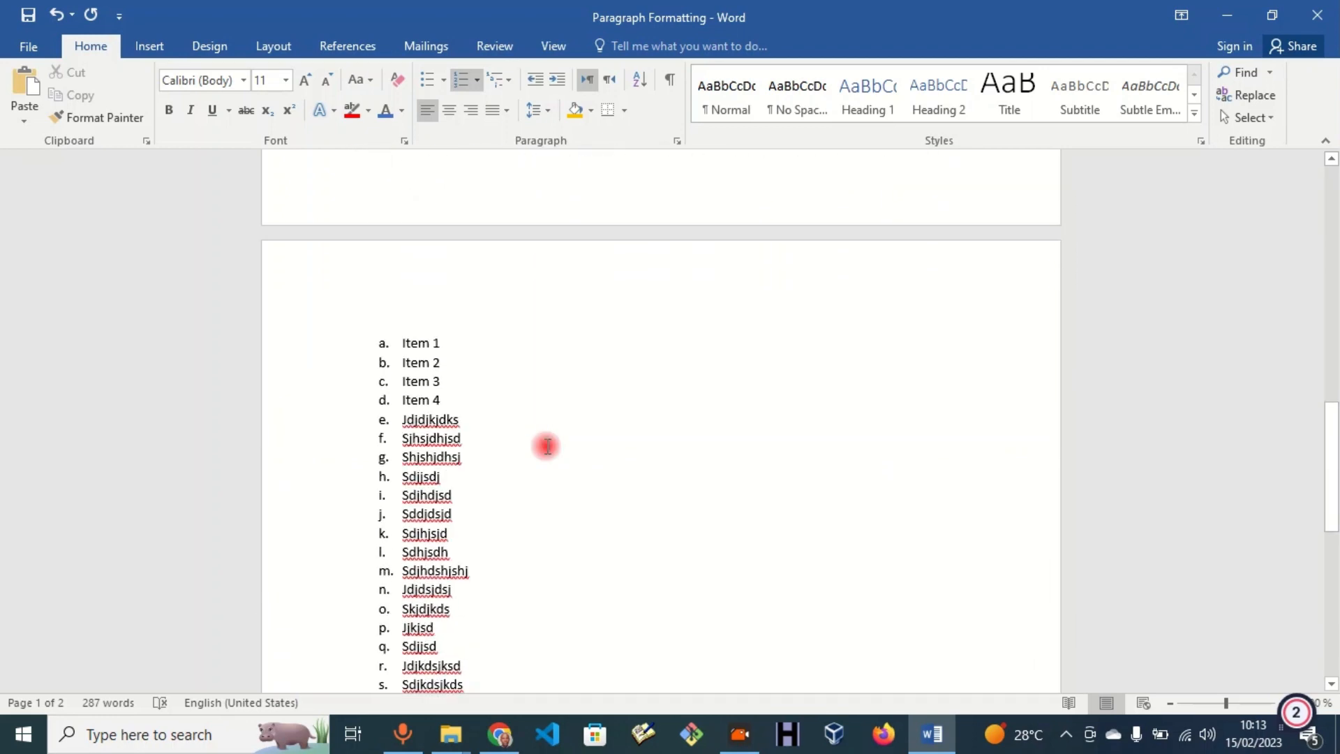
pyautogui.scroll(10, 547, 446)
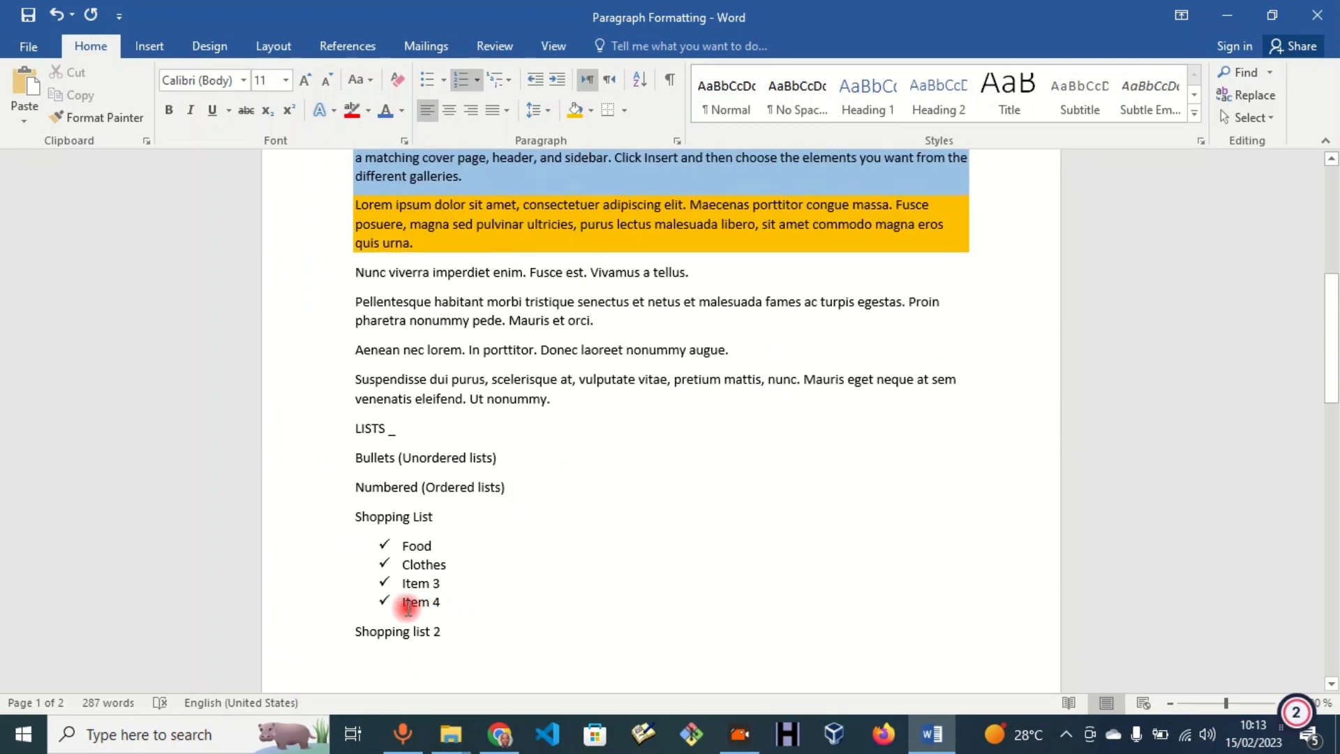
pyautogui.click(460, 602)
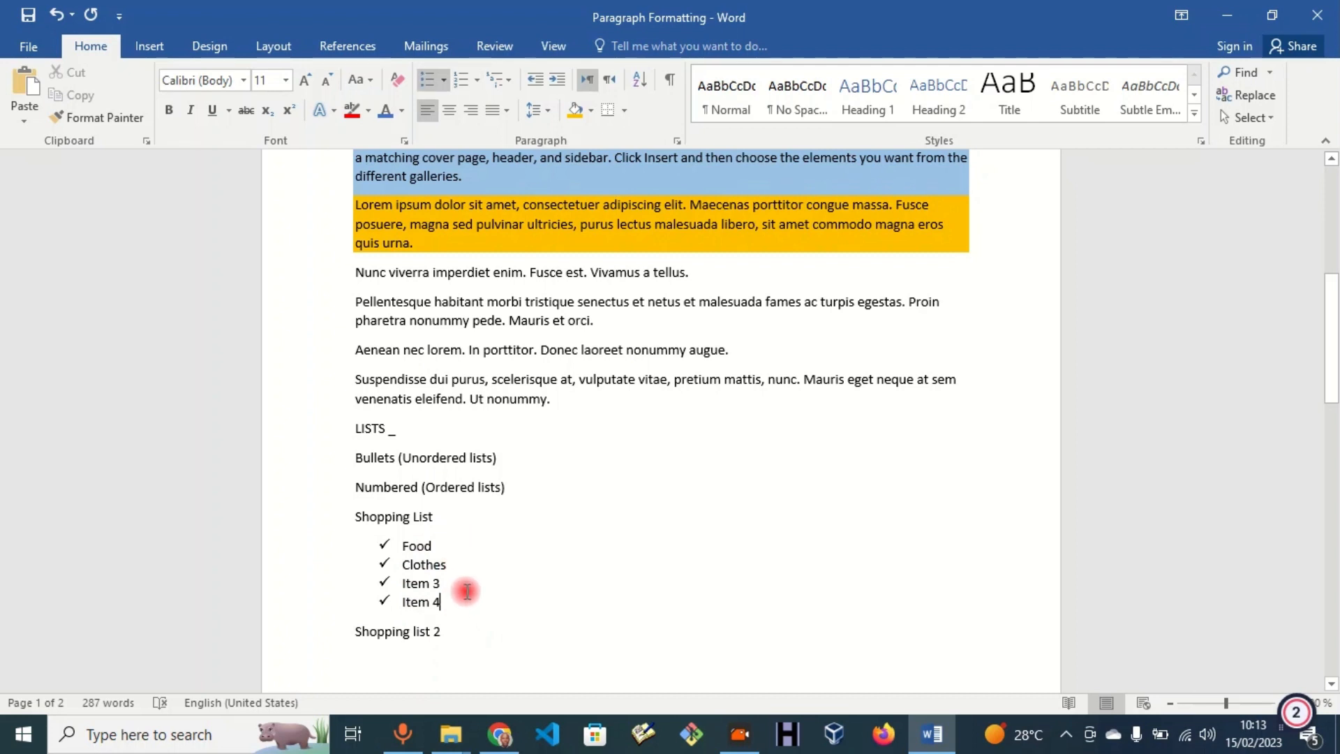
pyautogui.click(467, 586)
pyautogui.press('Return')
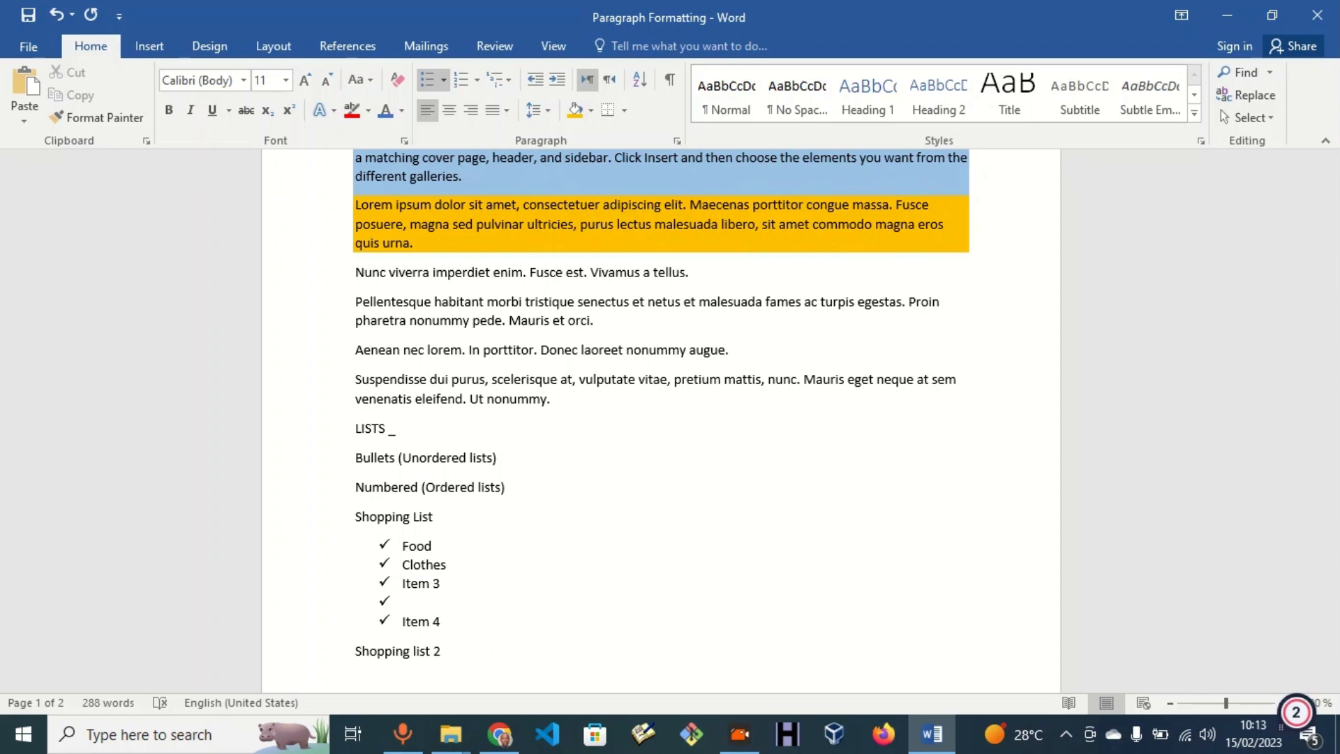
pyautogui.write('Adsjsd')
# - Add the filler entry Bjsjdsksd after Item 4 and start a blank check-marked entry below it
pyautogui.click(464, 619)
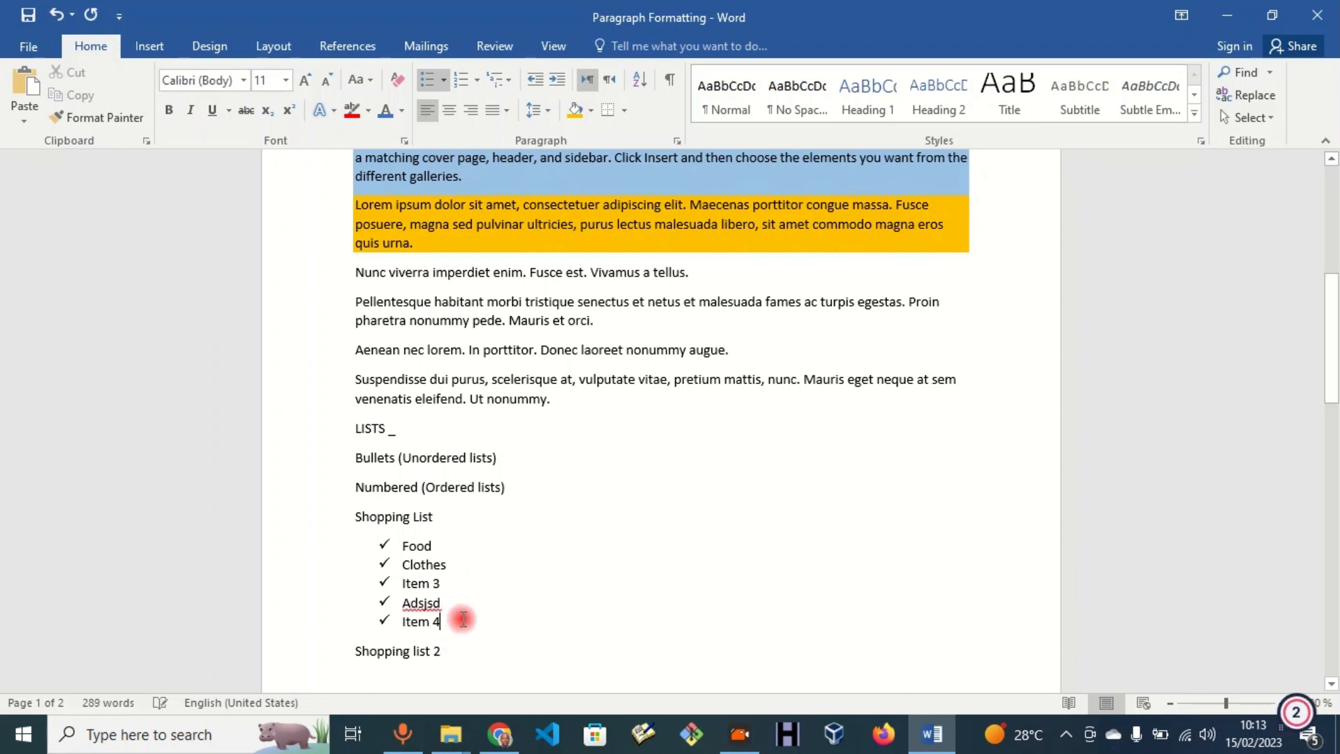
pyautogui.press('Return')
pyautogui.write('Bjsjdsksd')
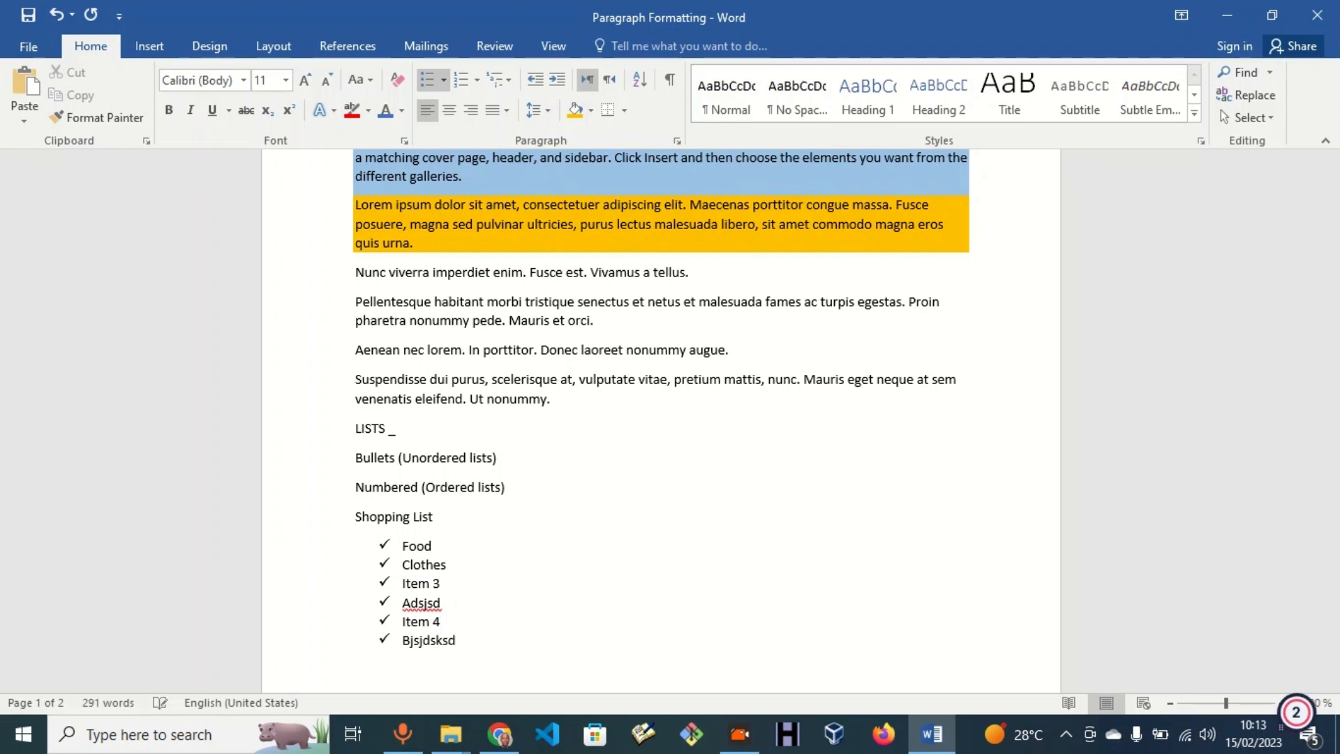
pyautogui.scroll(-4, 661, 419)
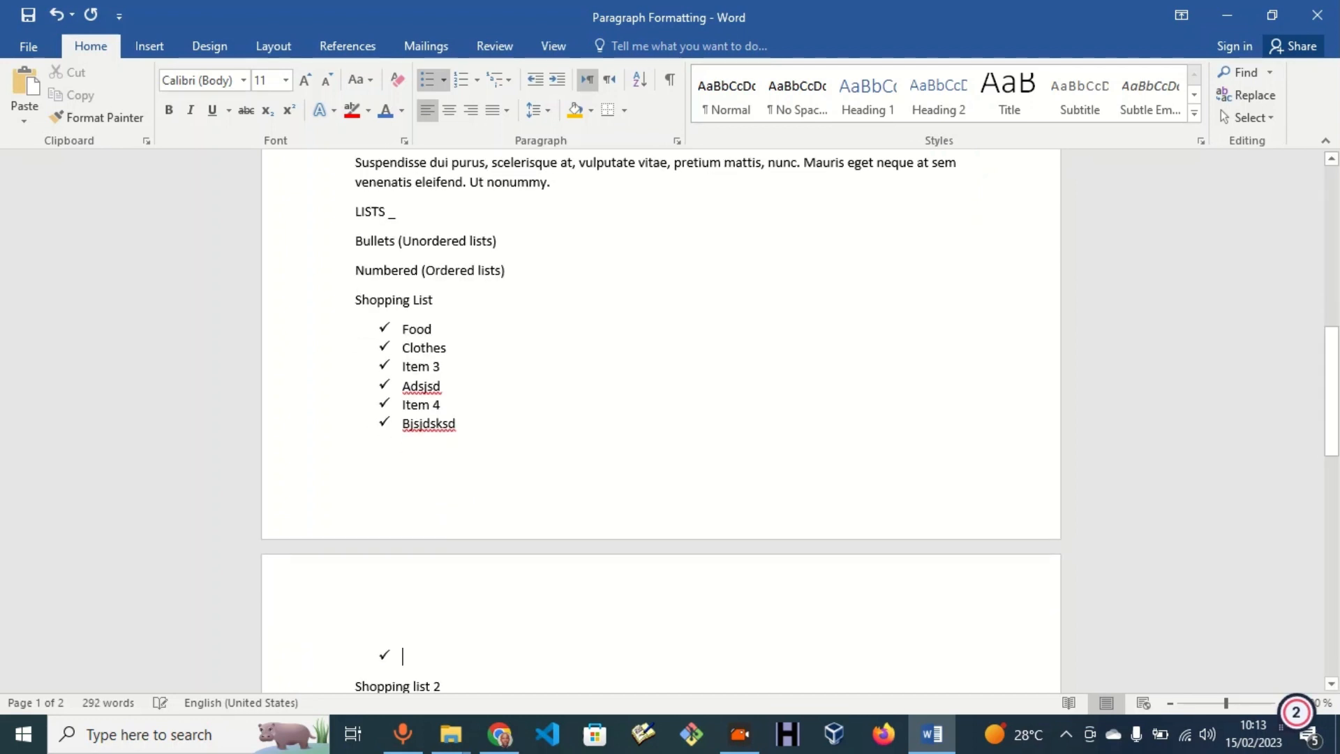
pyautogui.write('js')
pyautogui.press('BackSpace')
pyautogui.press('BackSpace')
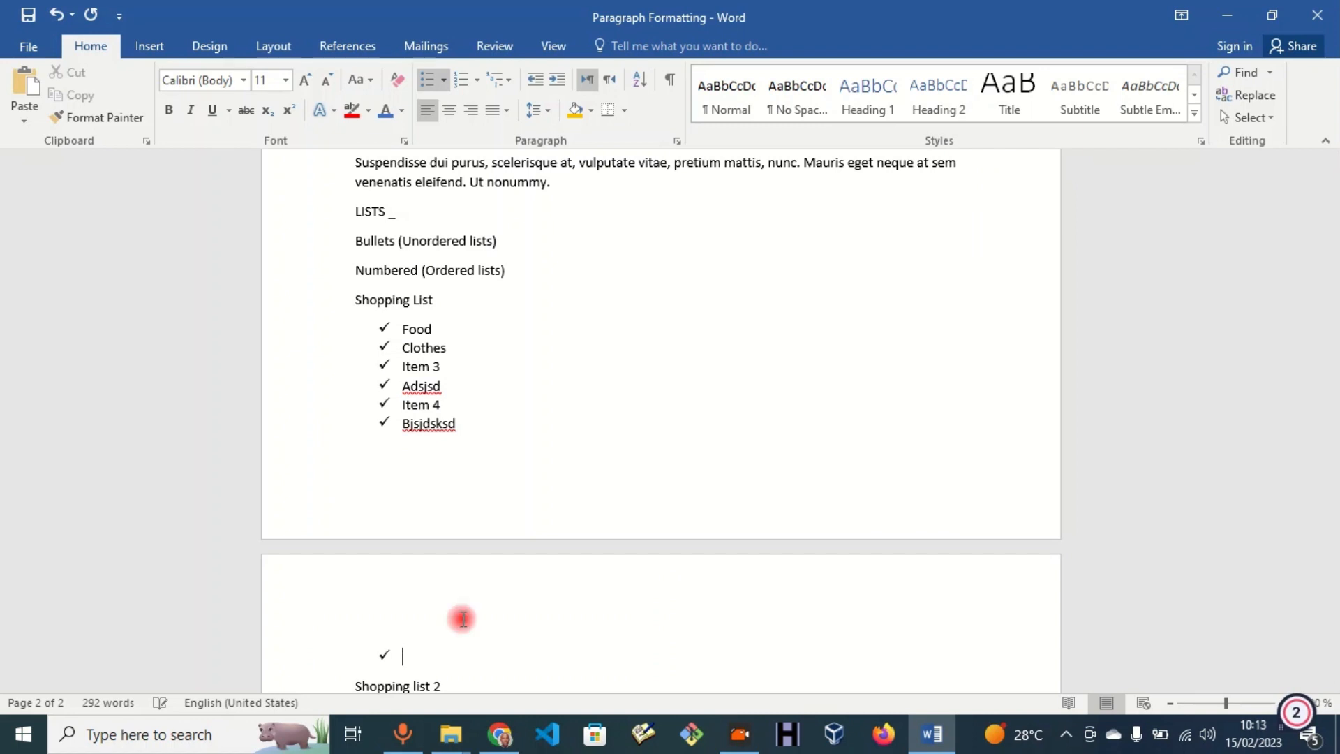
# - Enter Zsdhsdkj as the last check-marked item and delete the text from the "Aenean nec lorem" paragraph through "Numbered (Ordered lists)"
pyautogui.write('Zsdhsdkj')
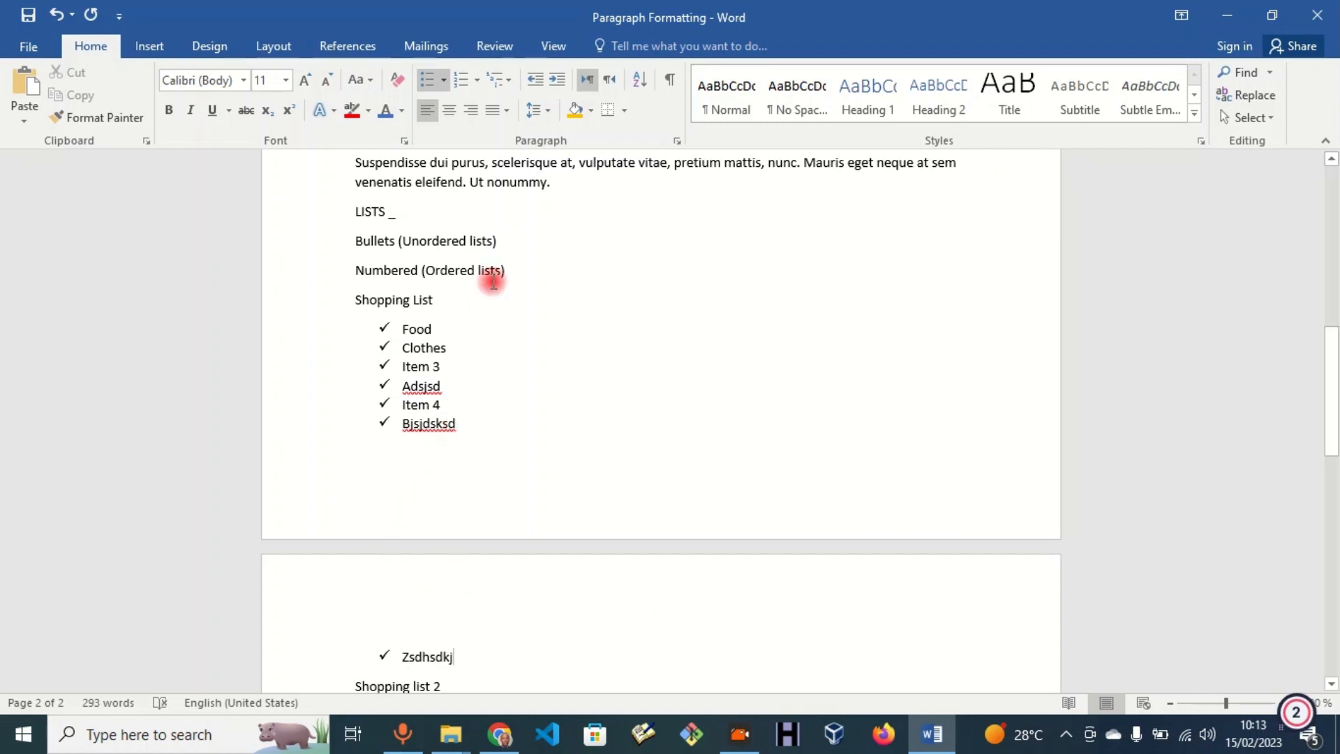
pyautogui.scroll(5, 492, 281)
pyautogui.click(527, 503)
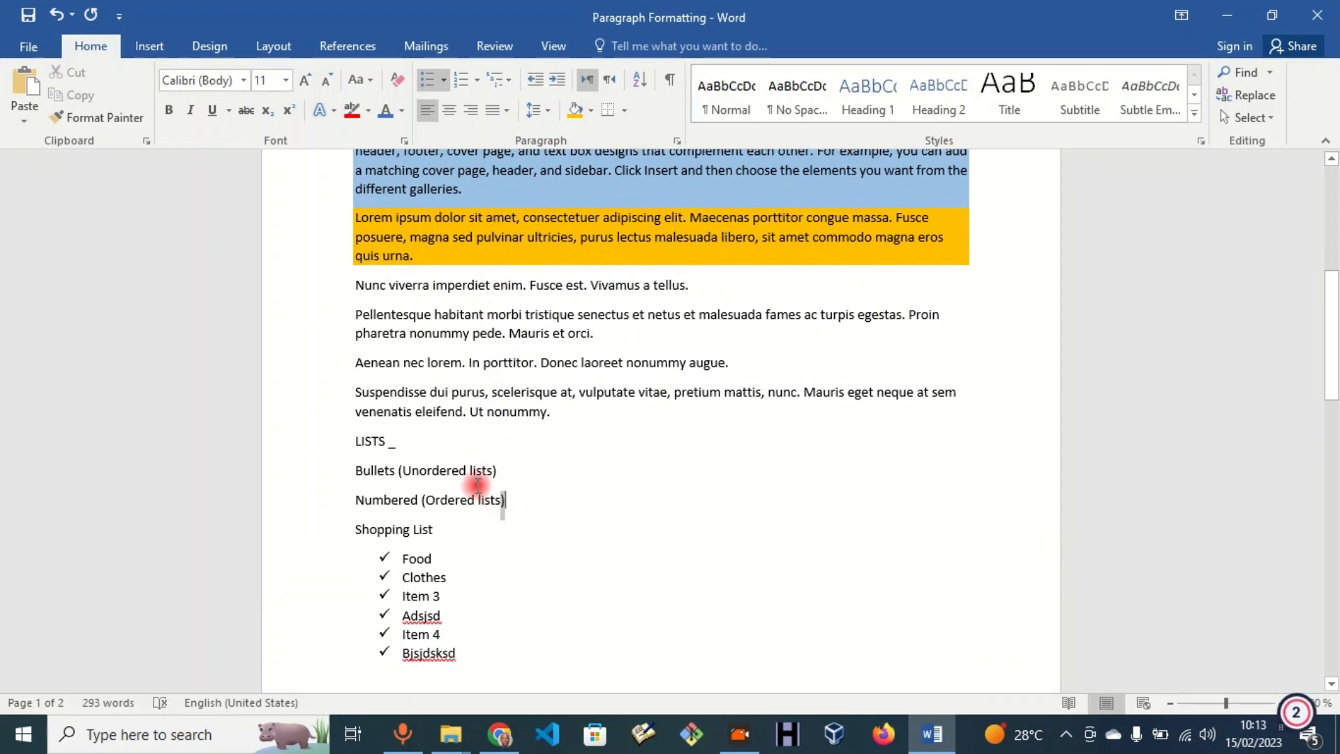
pyautogui.moveTo(478, 484); pyautogui.dragTo(358, 367)
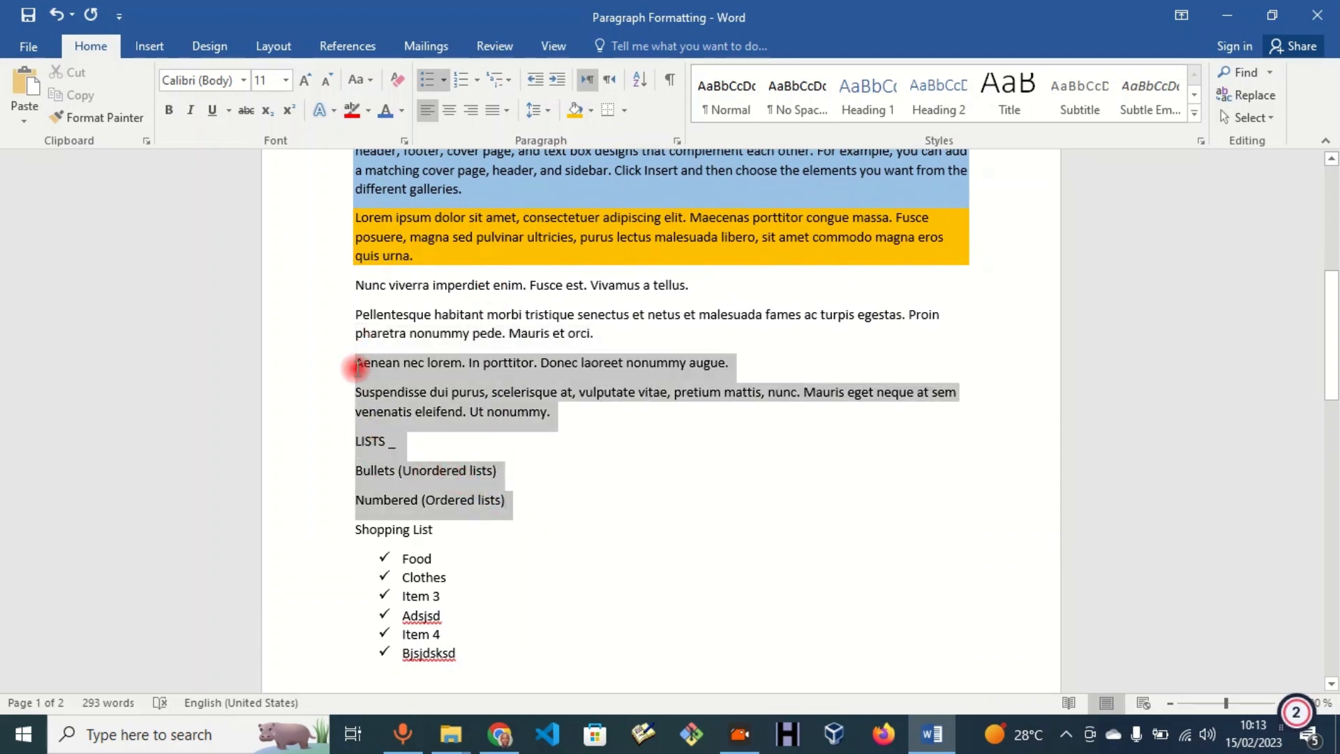
pyautogui.press('Delete')
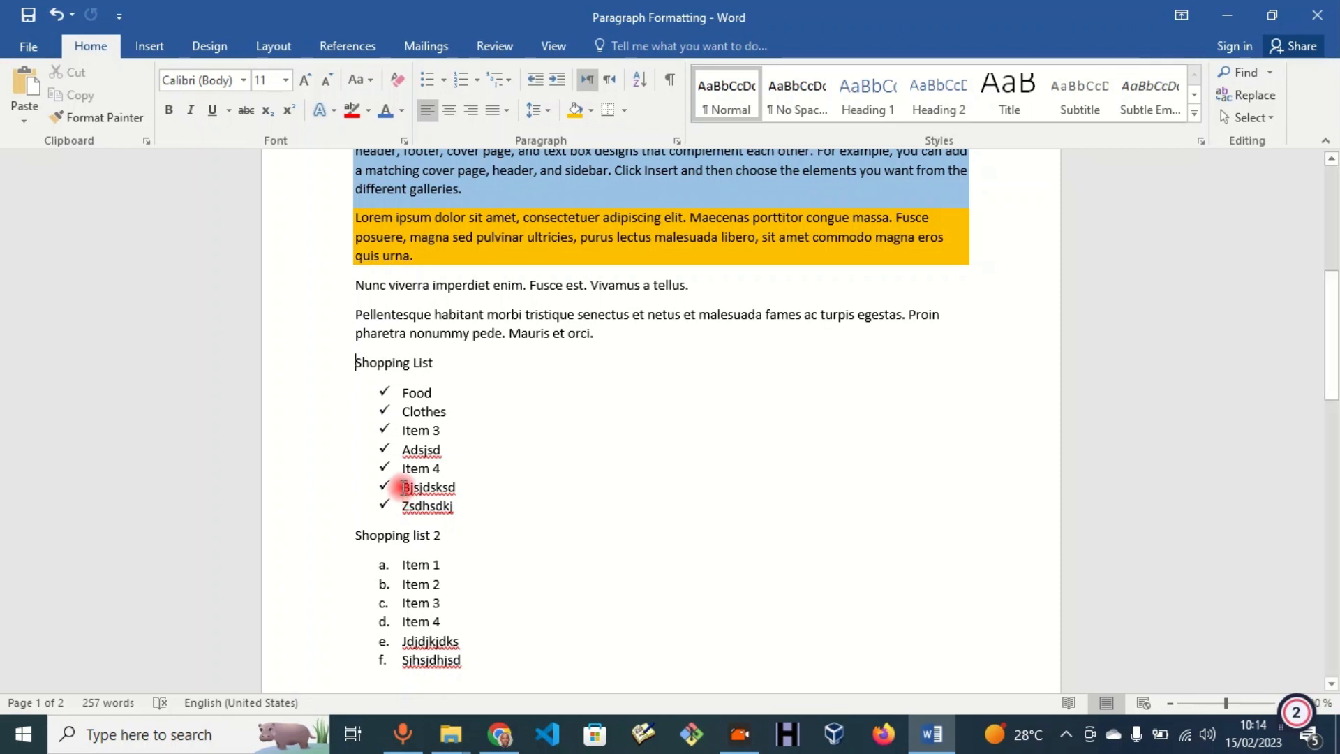
# - Sort the check-marked items under Shopping List as text paragraphs in ascending order, with no header row
pyautogui.moveTo(461, 514); pyautogui.dragTo(399, 395)
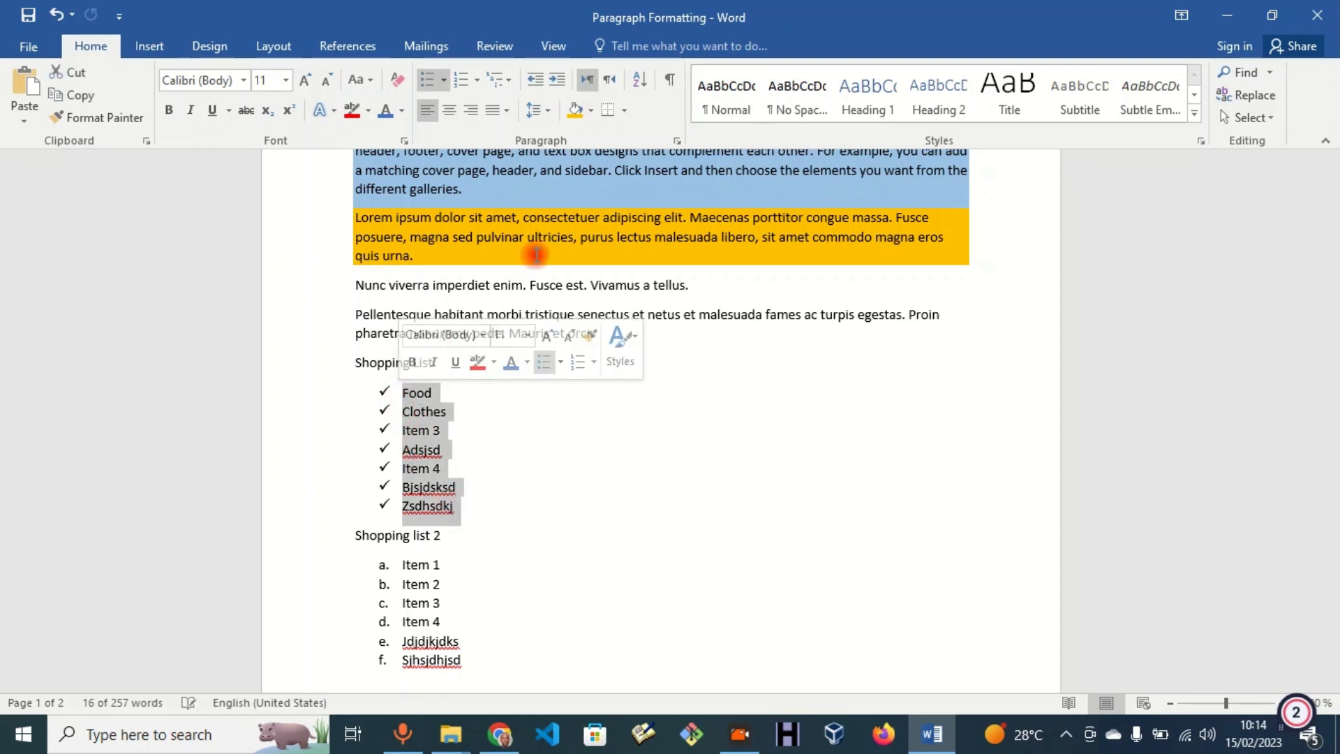
pyautogui.click(642, 84)
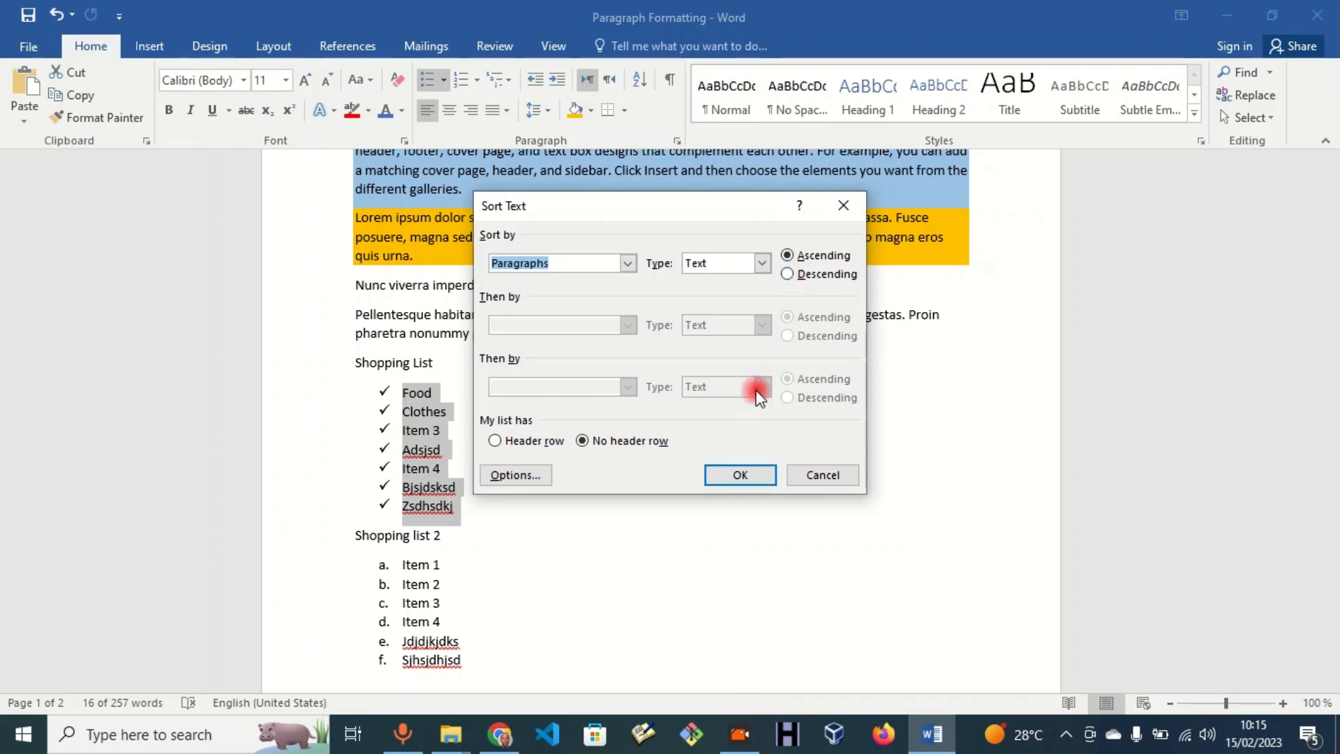
pyautogui.click(738, 476)
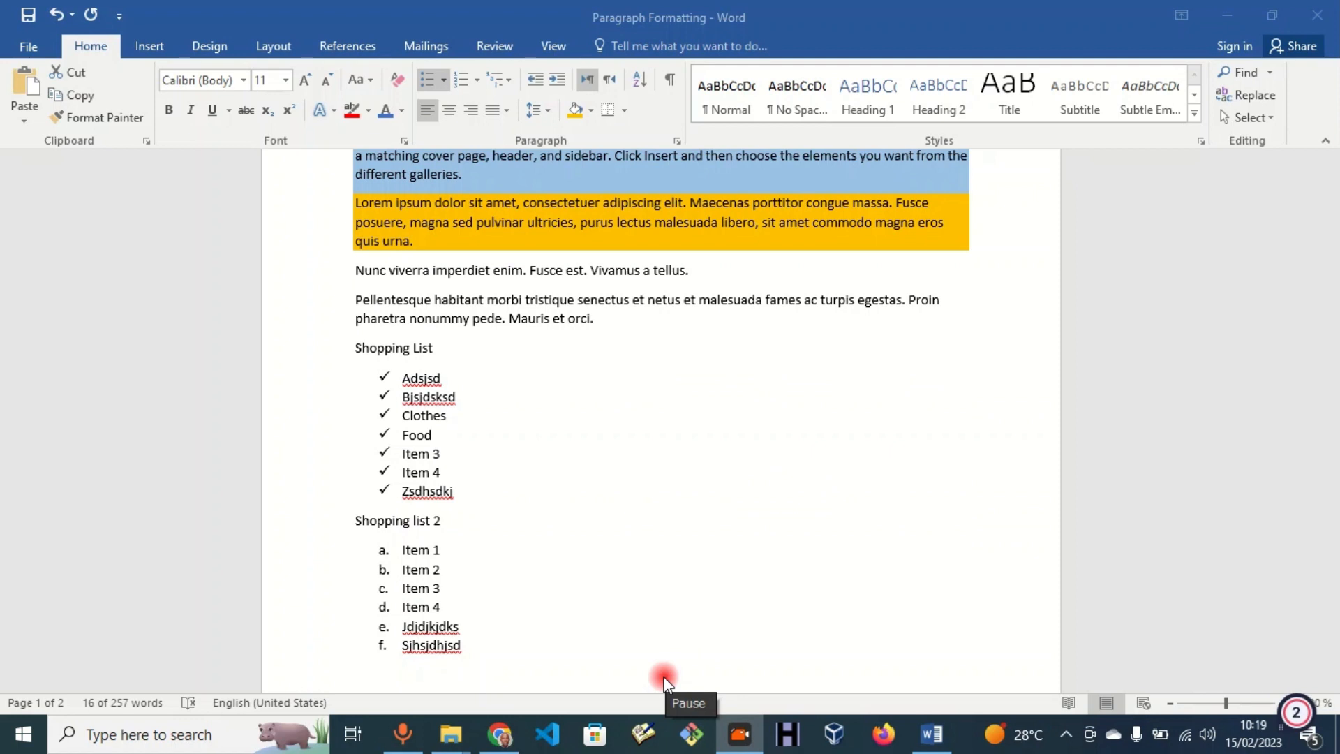
# - Sort the check-marked items under Shopping List as text paragraphs in descending order
pyautogui.scroll(4, 501, 362)
pyautogui.scroll(-1, 501, 362)
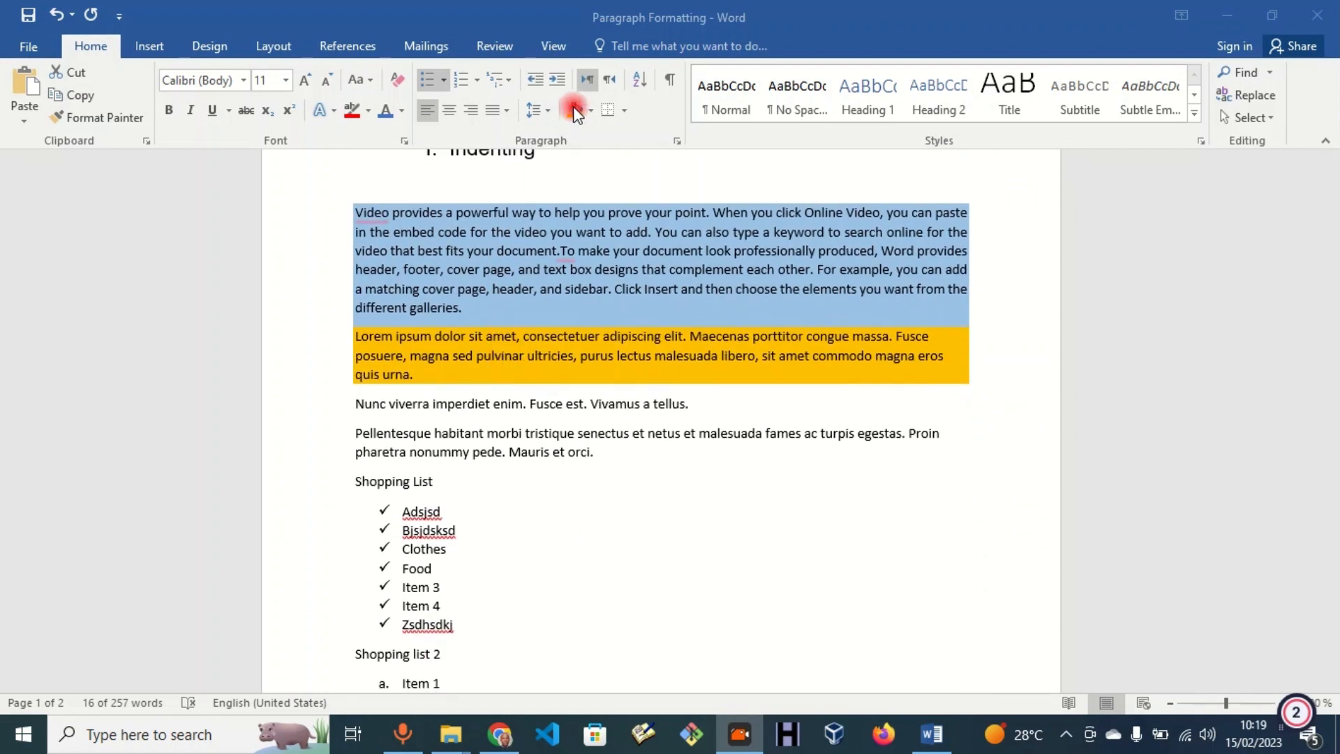
pyautogui.scroll(-2, 589, 503)
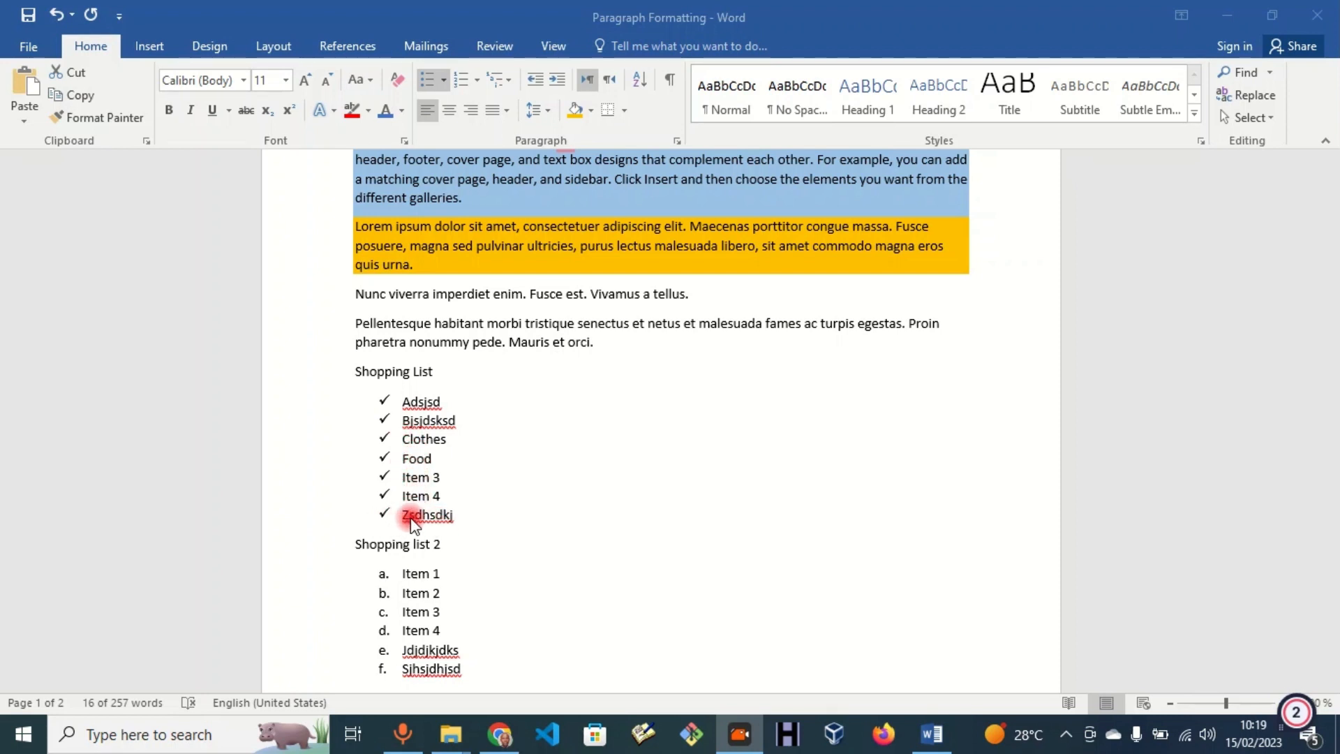
pyautogui.scroll(-1, 463, 495)
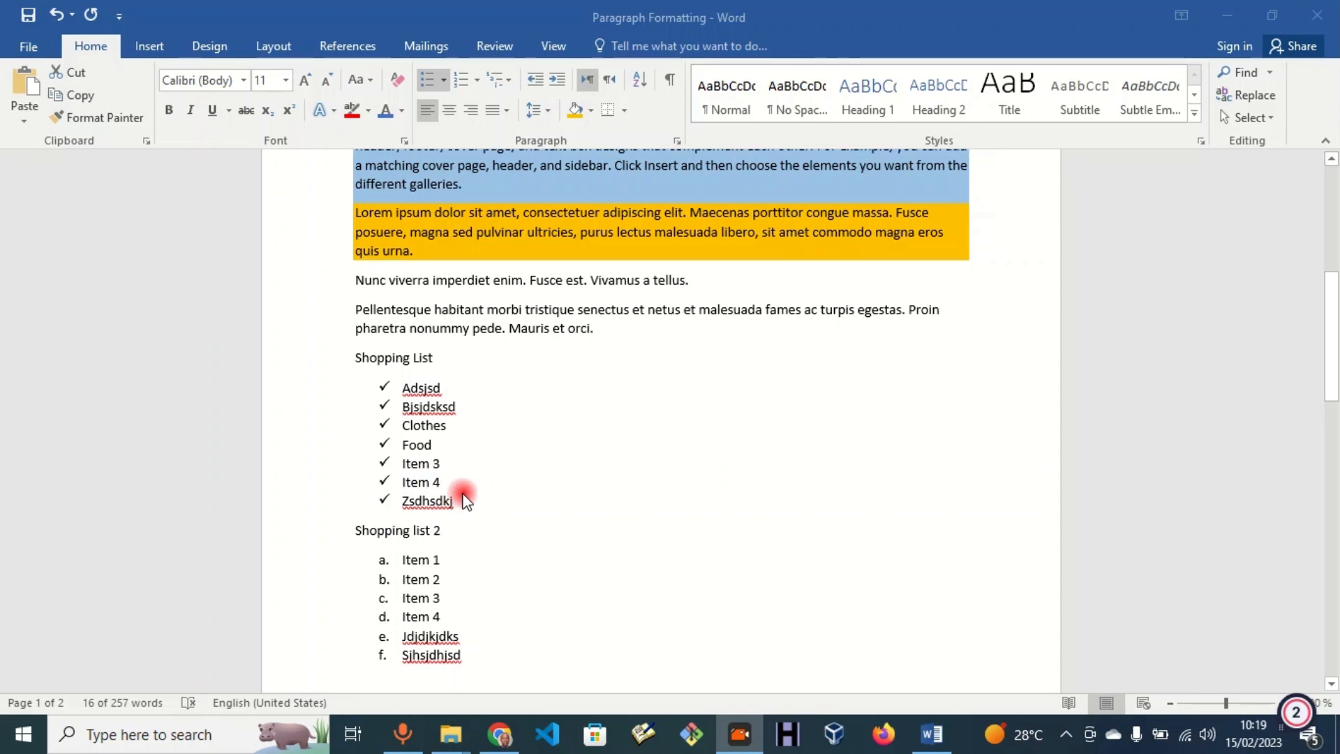
pyautogui.scroll(1, 463, 496)
pyautogui.scroll(-1, 463, 497)
pyautogui.click(449, 497)
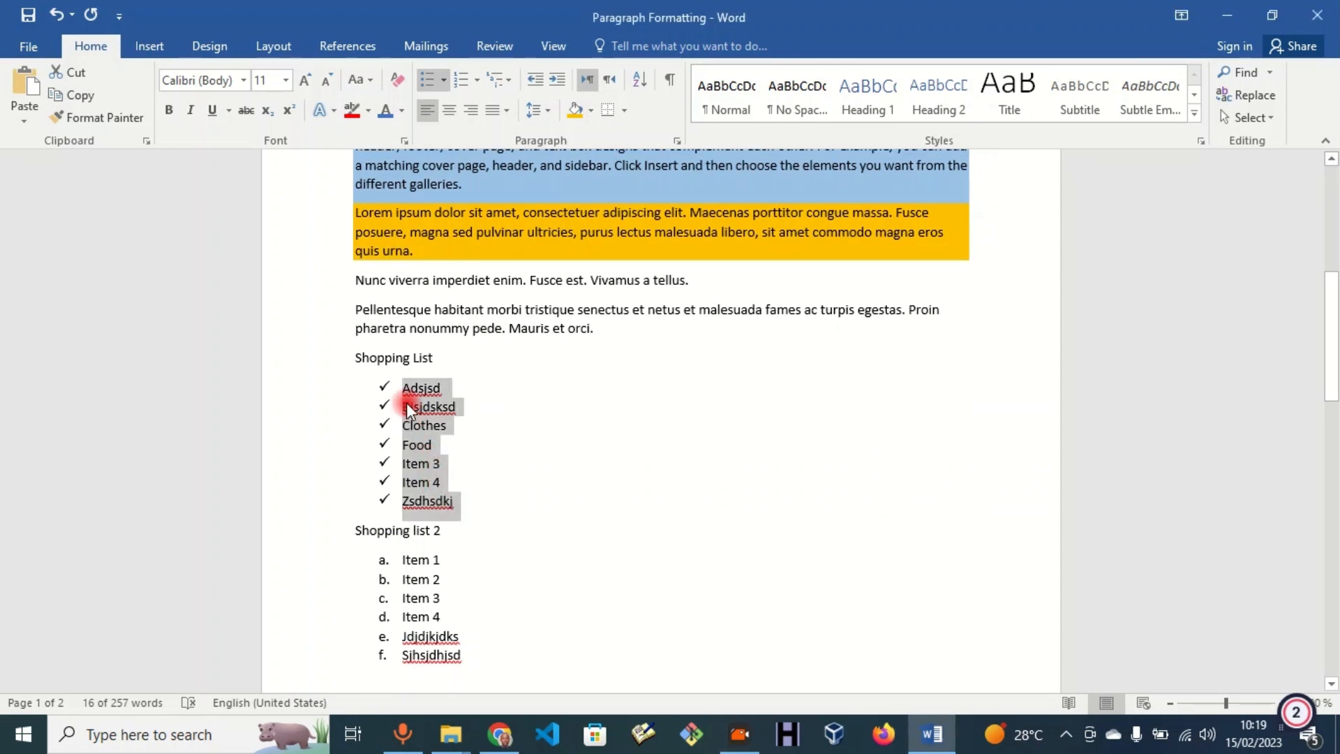
pyautogui.click(653, 89)
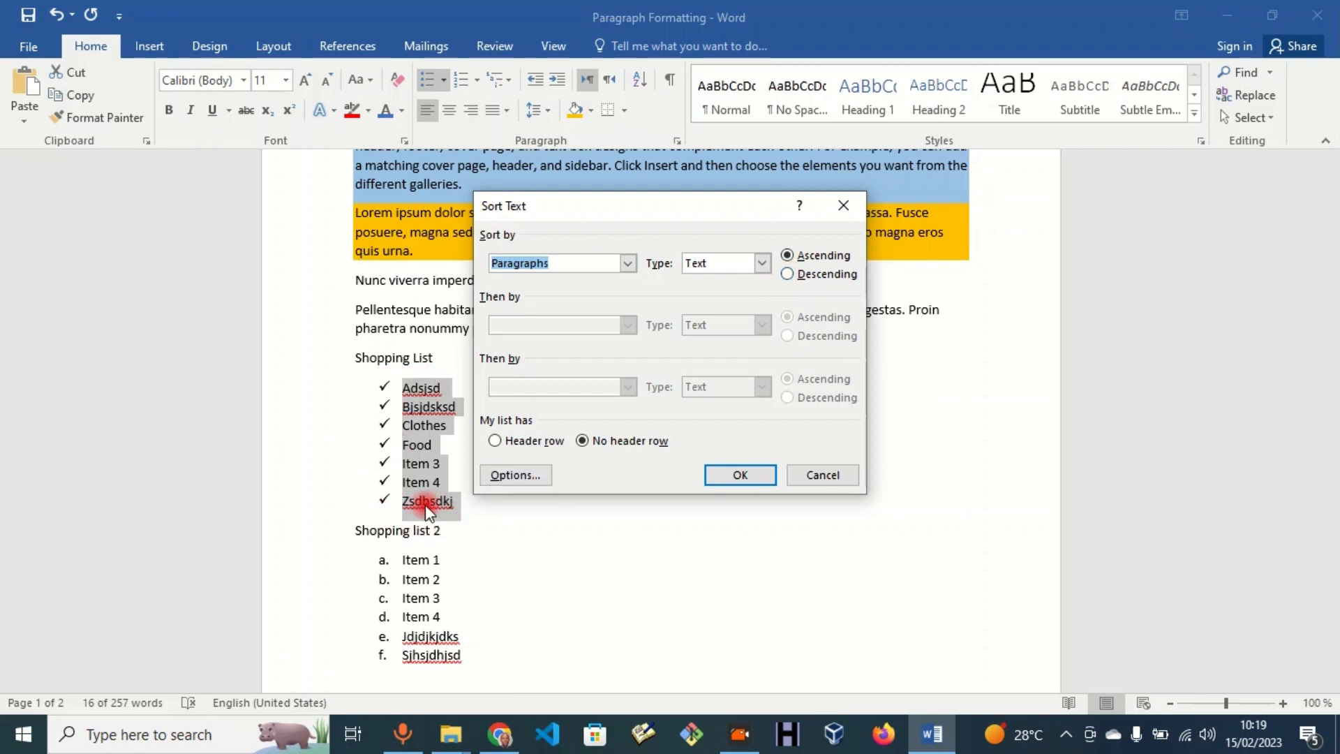
pyautogui.click(788, 274)
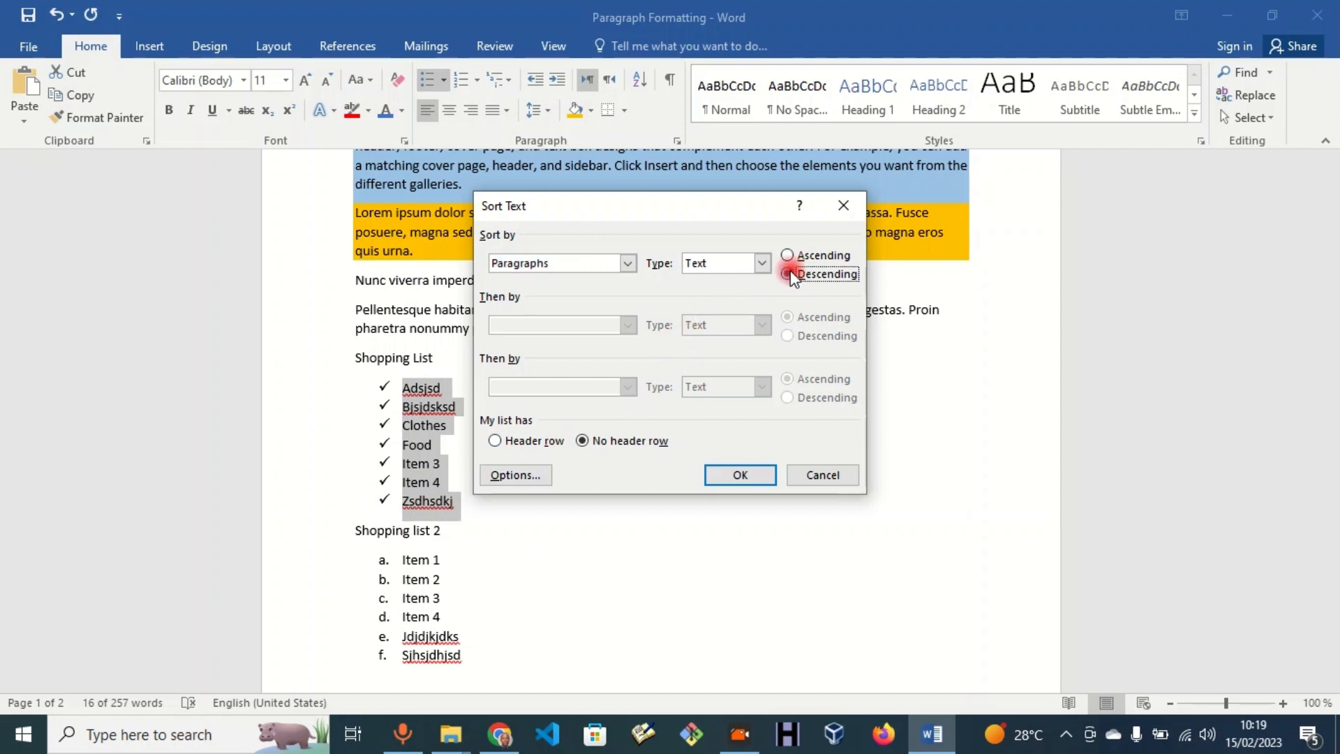
pyautogui.click(740, 475)
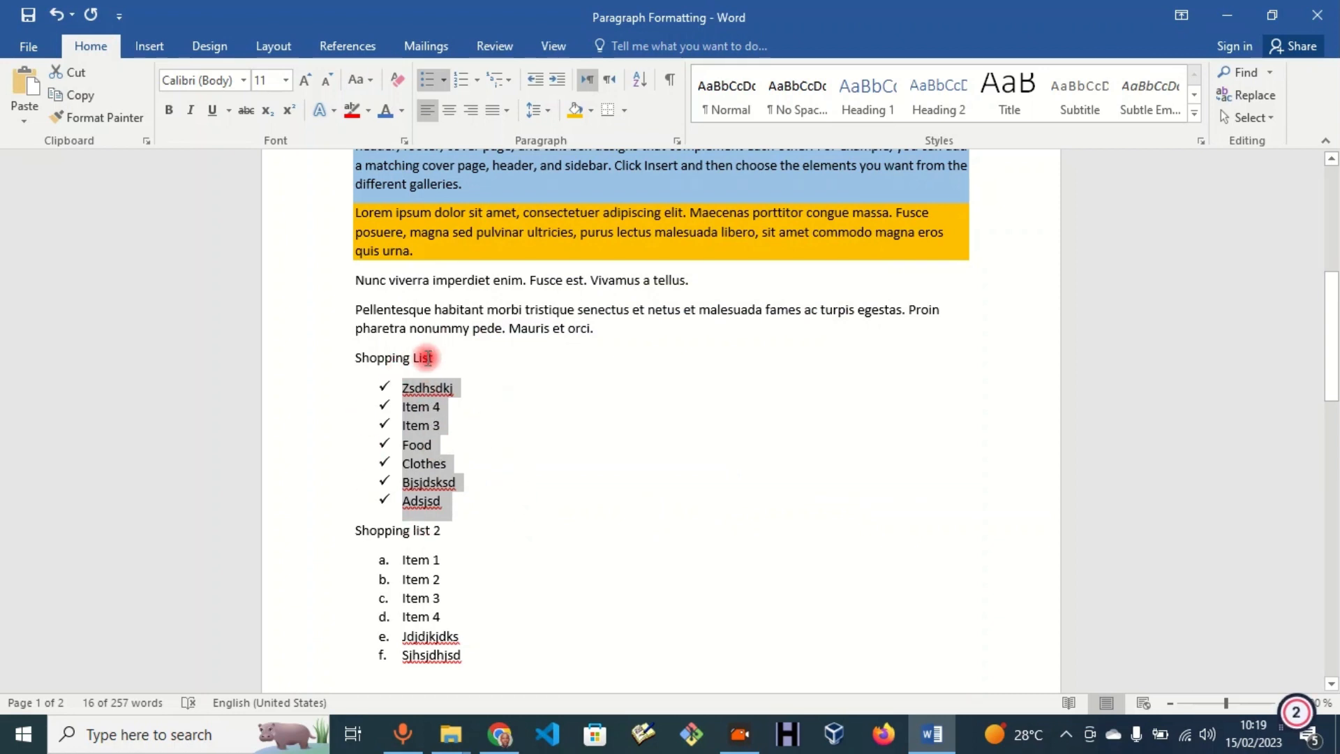
# - Indent the first line of the paragraph starting "Pellentesque habitant" by one tab
pyautogui.scroll(5, 329, 412)
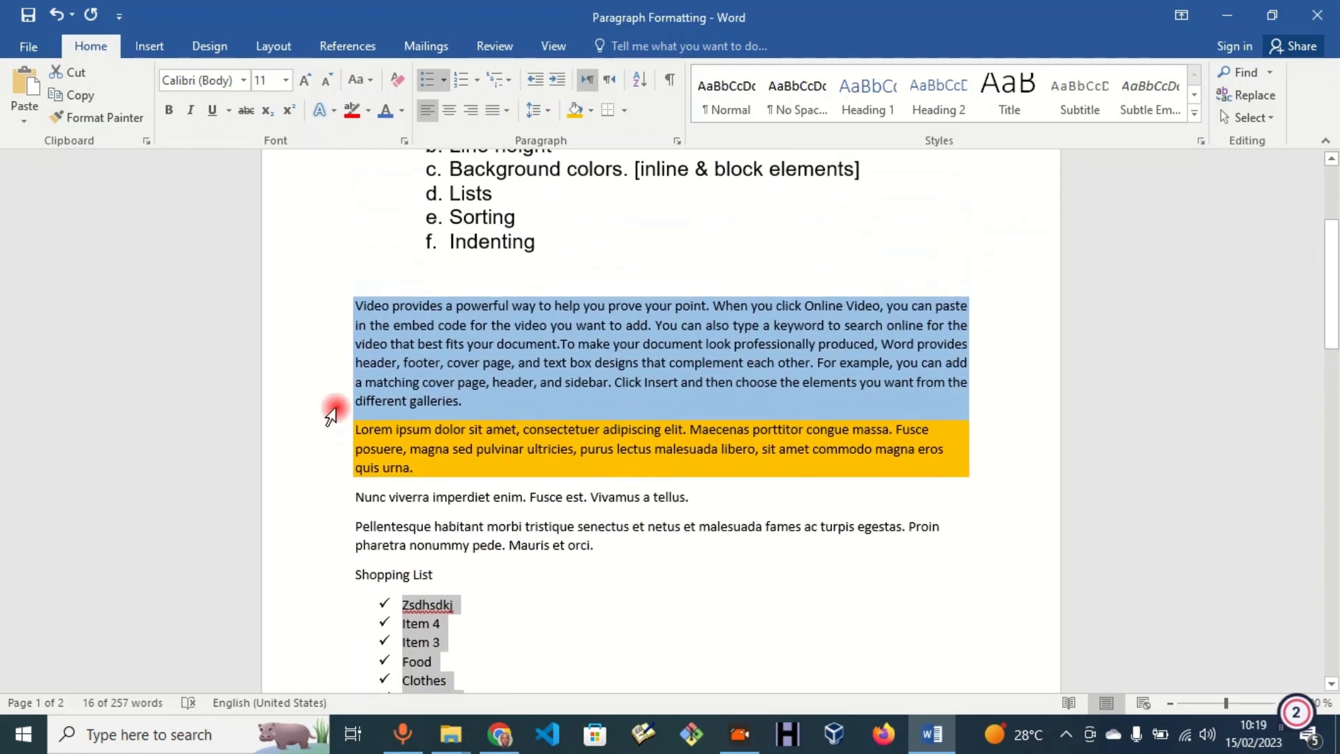
pyautogui.scroll(2, 329, 416)
pyautogui.scroll(-2, 329, 416)
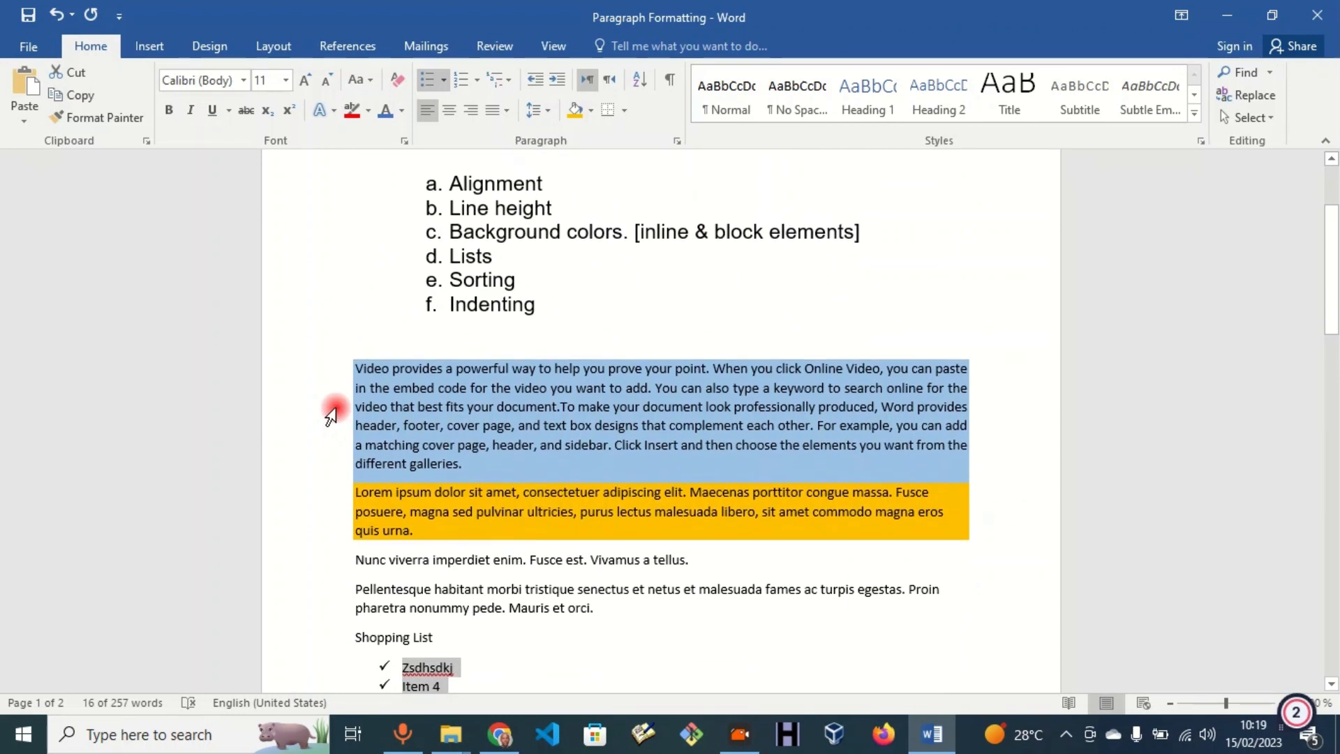
pyautogui.scroll(1, 328, 416)
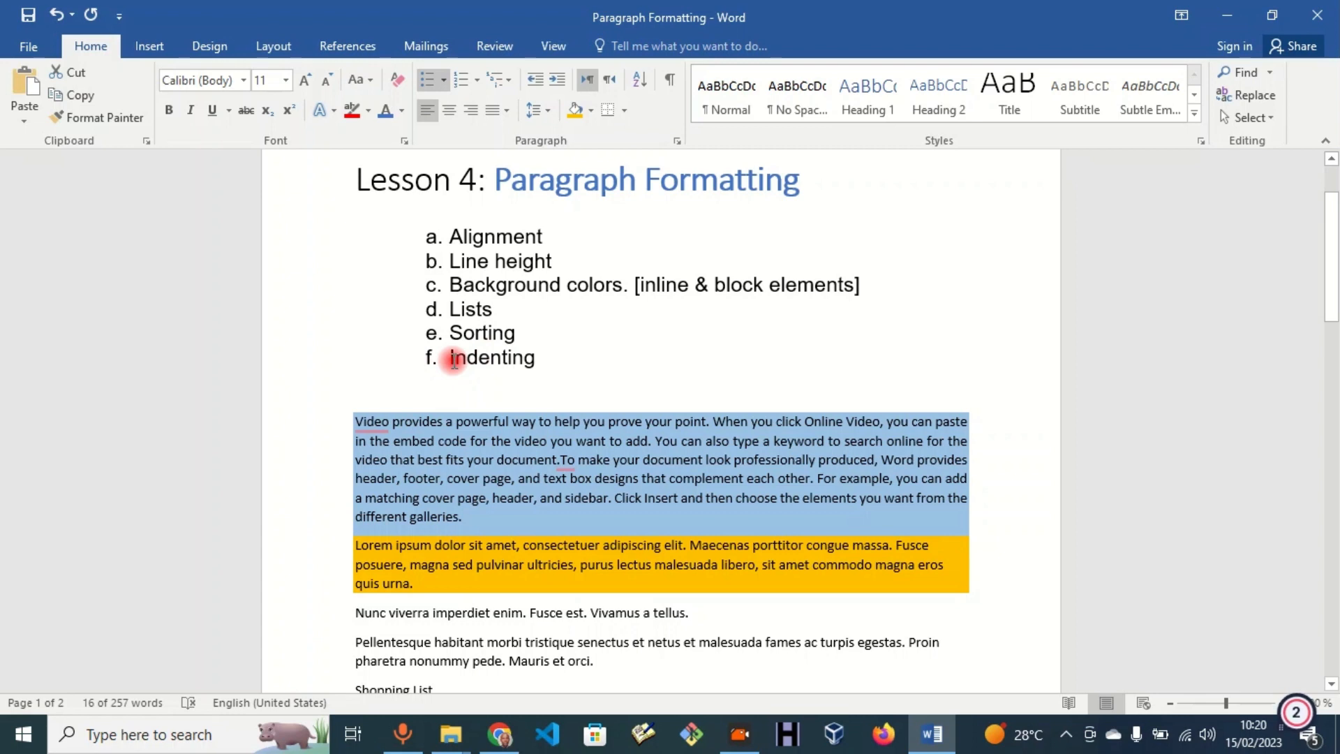
pyautogui.click(351, 424)
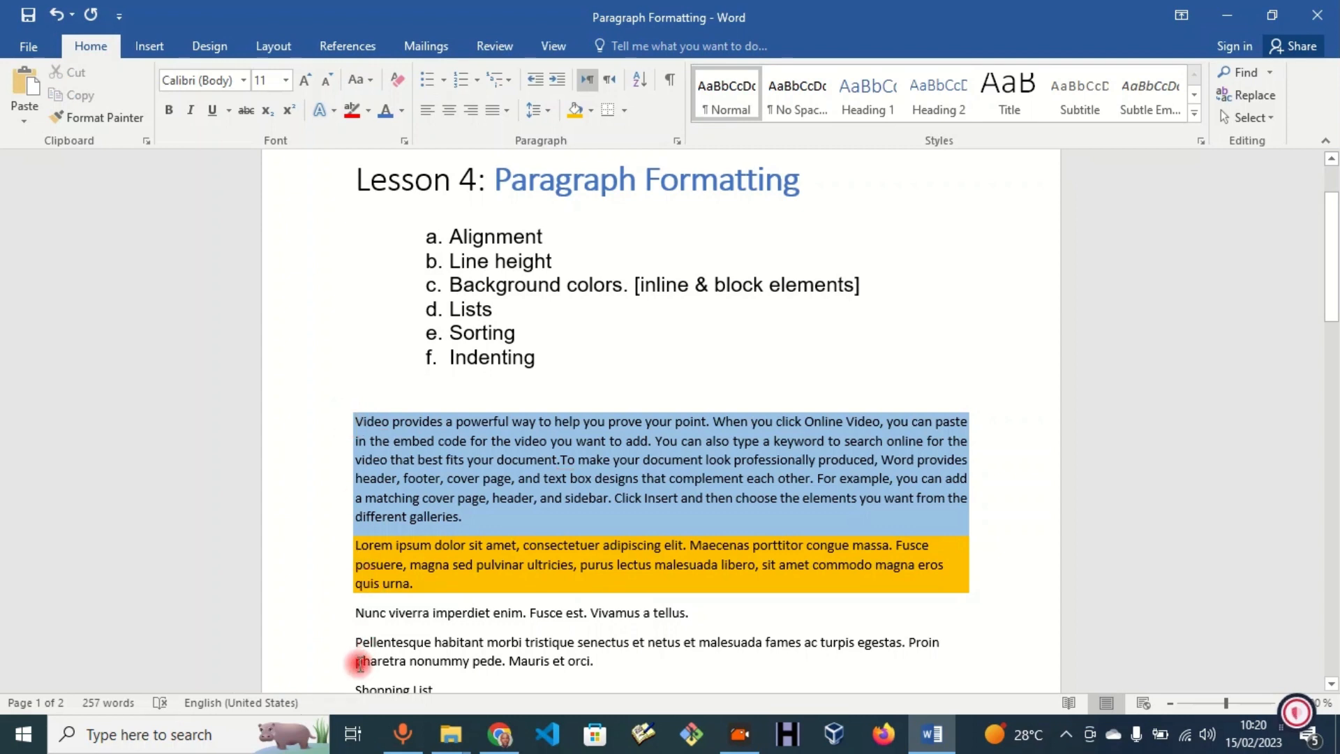
pyautogui.scroll(-4, 359, 664)
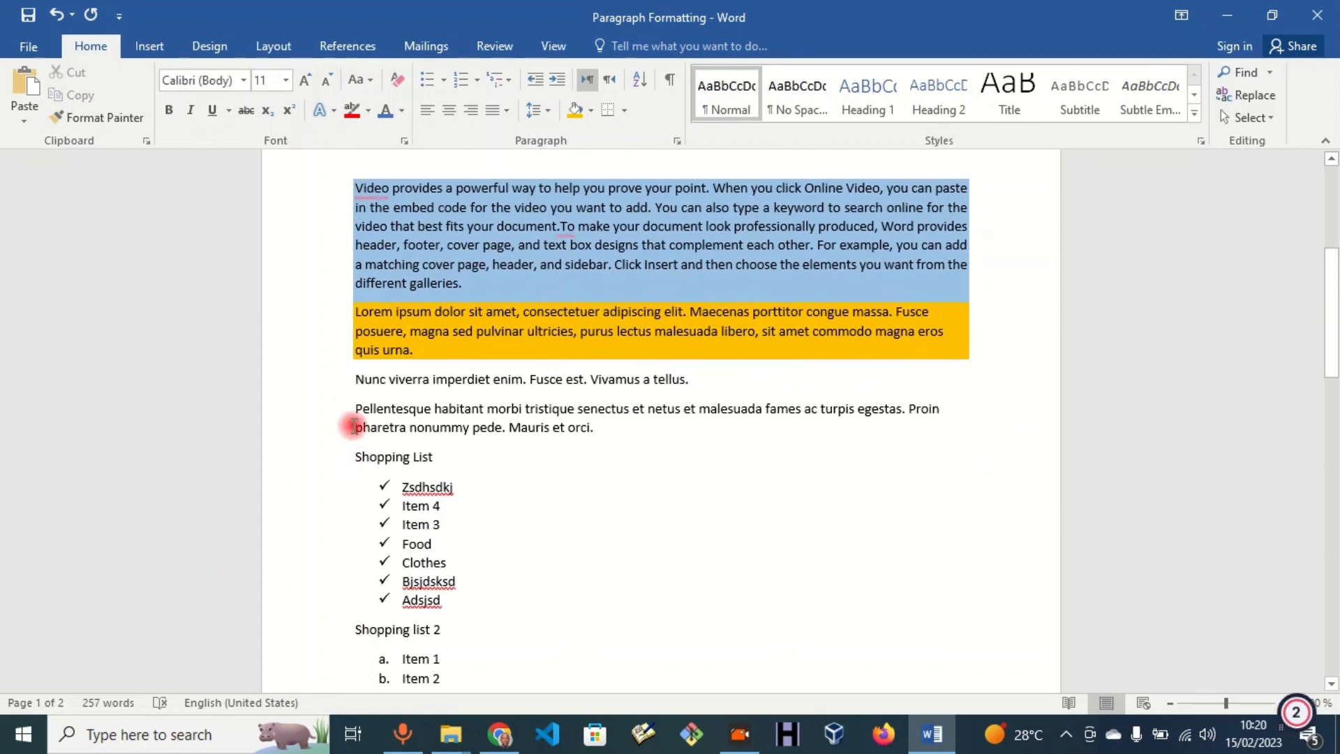
pyautogui.click(356, 410)
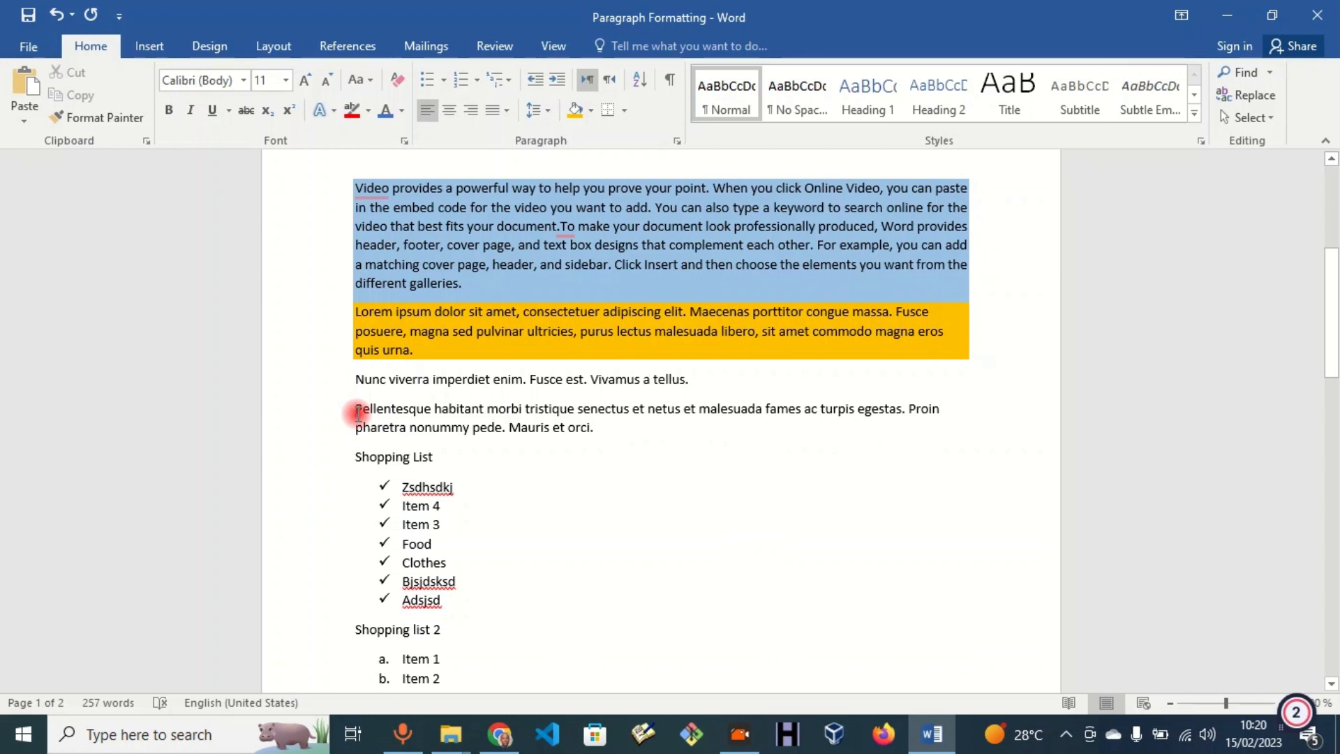
pyautogui.press('Tab')
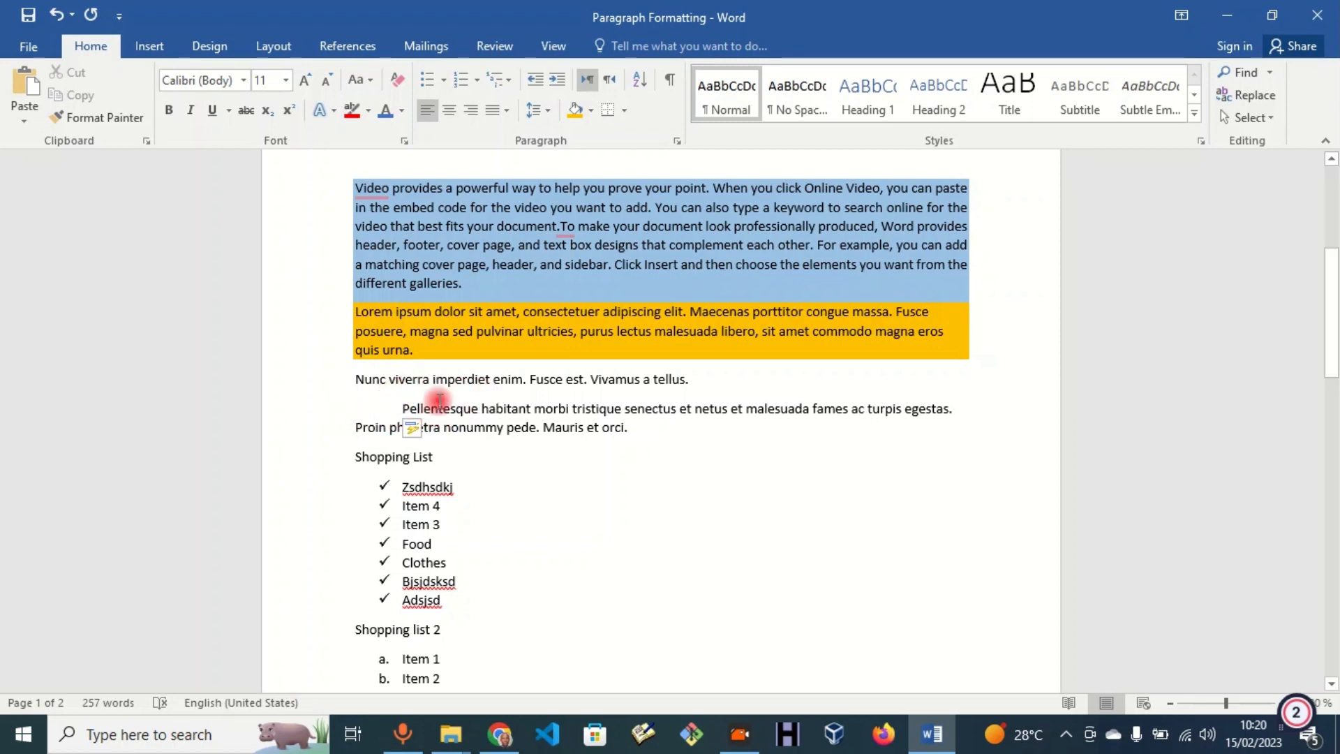
# - Replace the tab indent before "Pellentesque habitant" with a narrower gap made of spaces
pyautogui.scroll(-3, 429, 454)
pyautogui.scroll(-10, 429, 455)
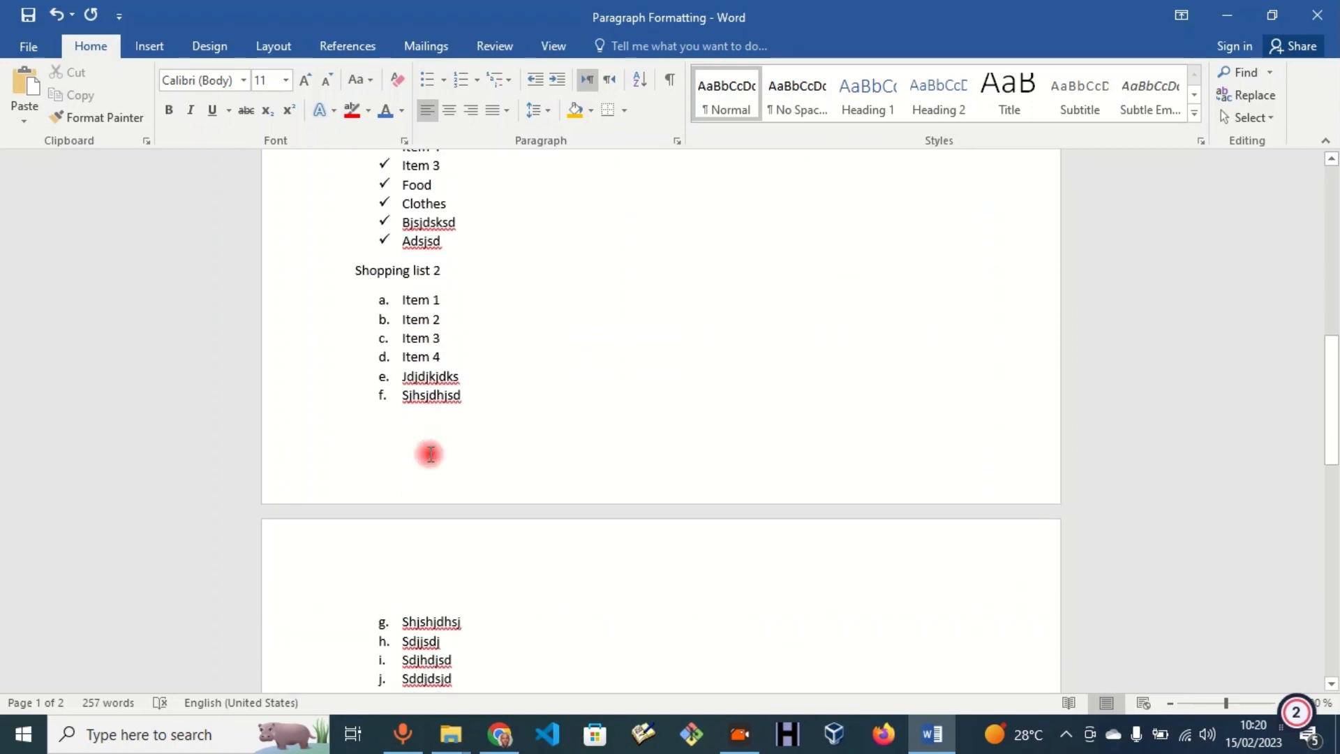
pyautogui.scroll(12, 429, 454)
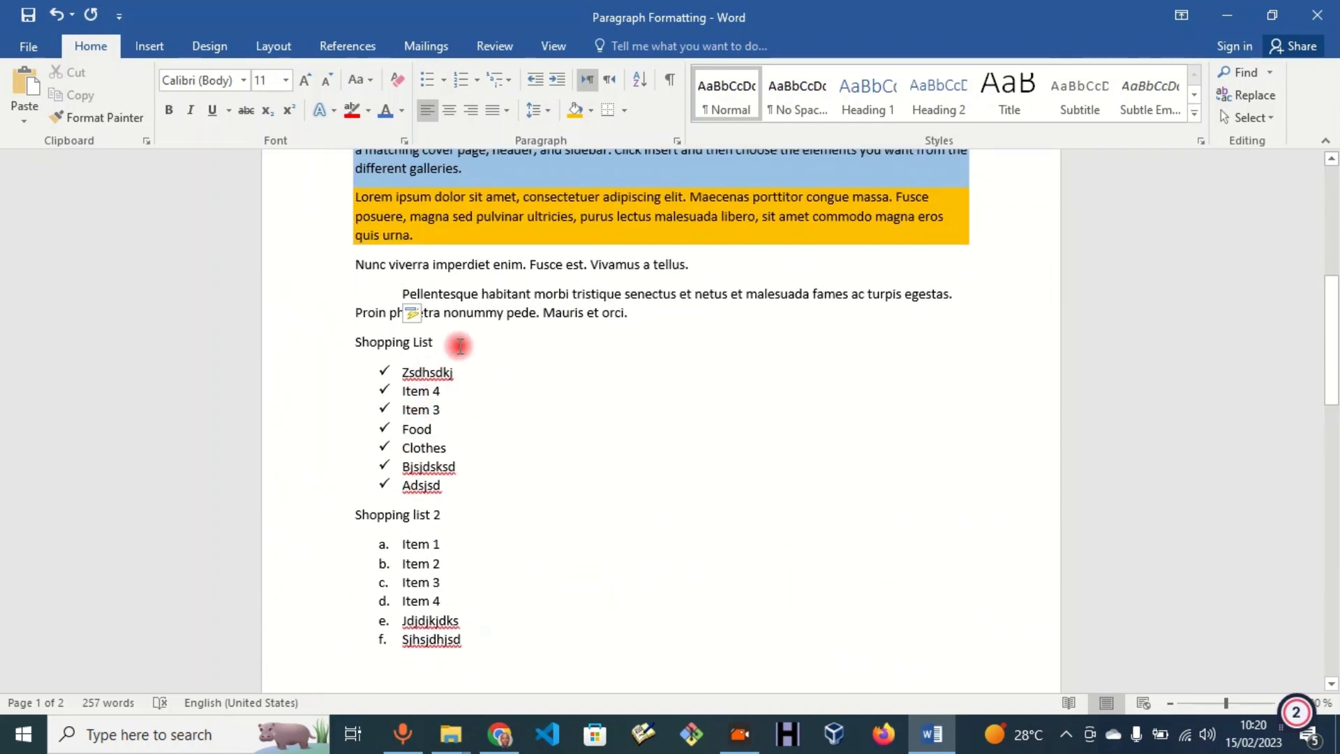
pyautogui.click(652, 315)
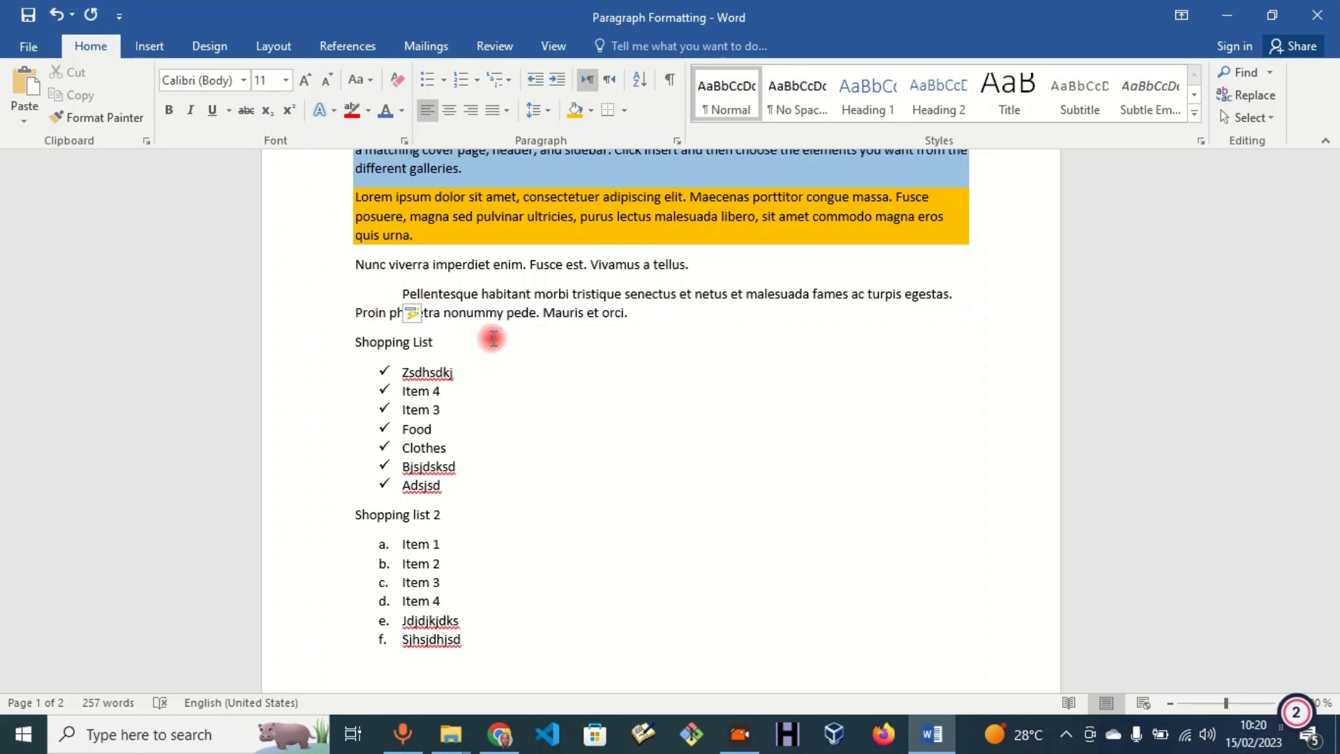
pyautogui.click(607, 339)
pyautogui.click(398, 293)
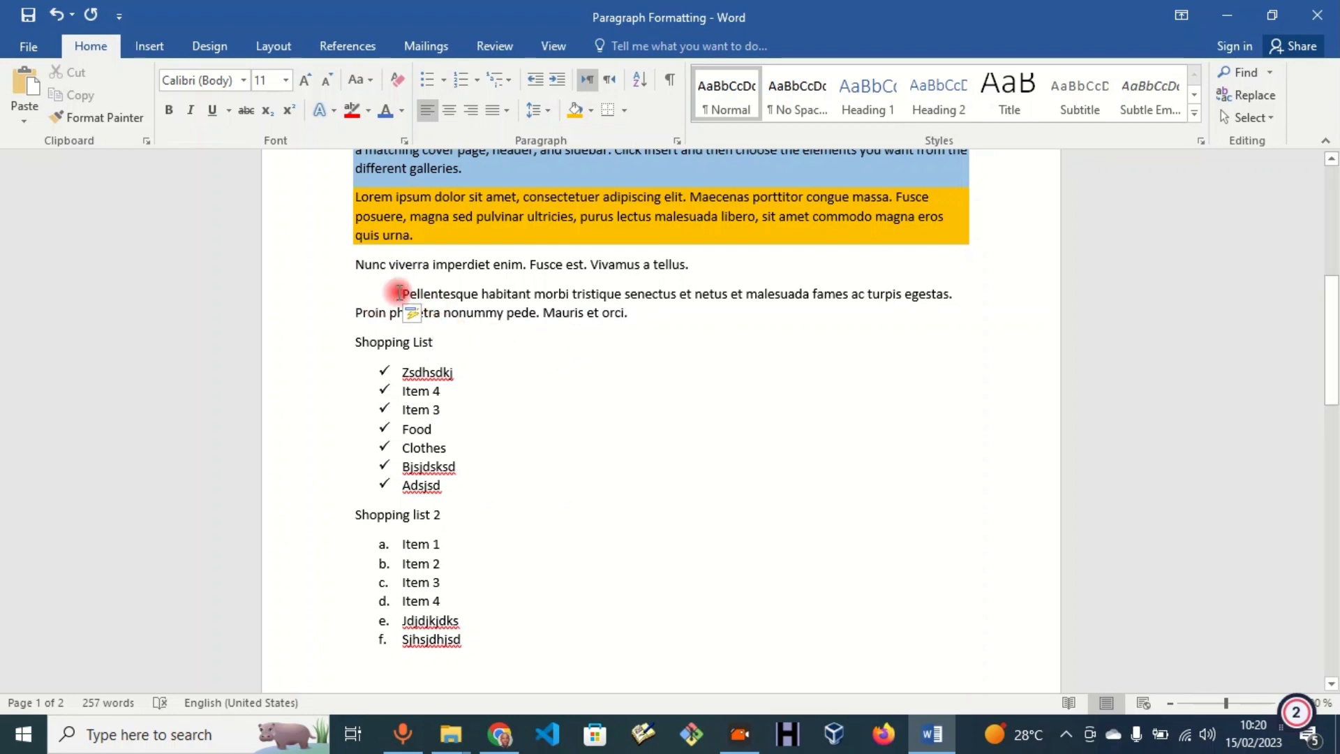
pyautogui.hotkey('ctrl', 'z')
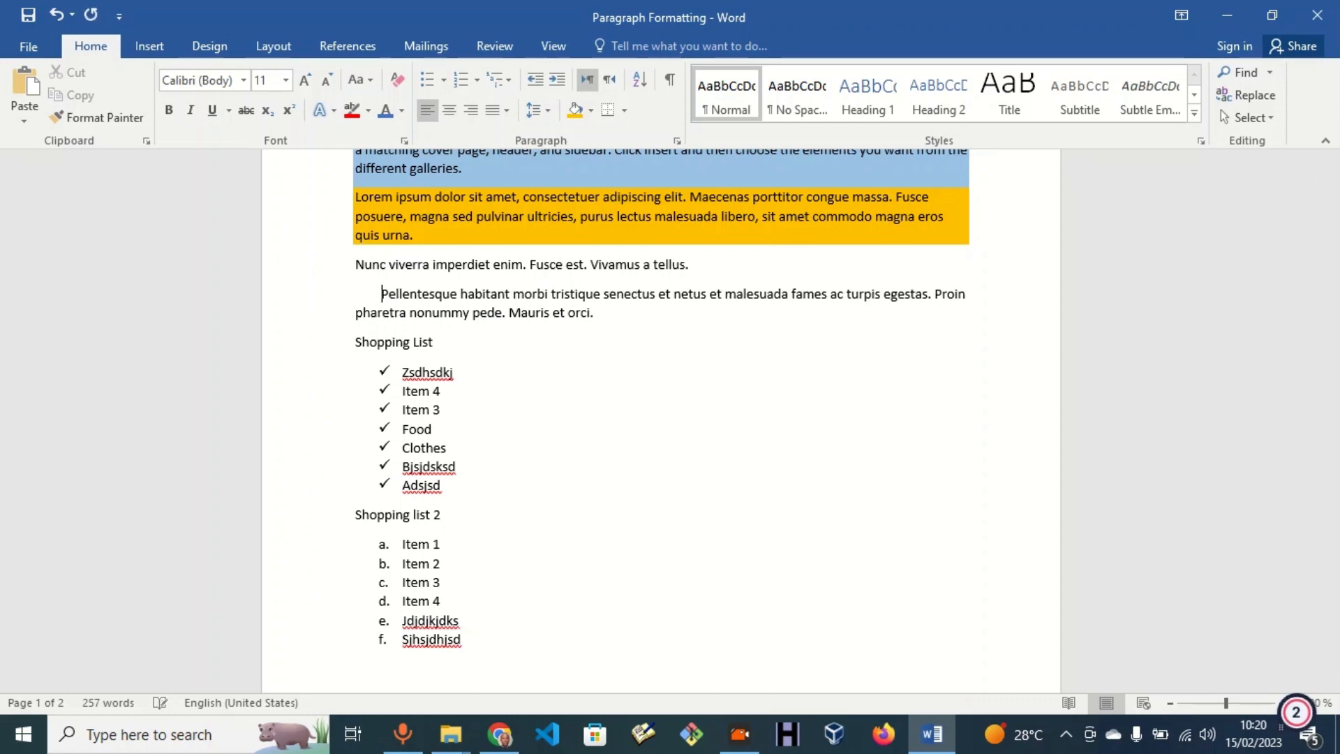
pyautogui.click(621, 321)
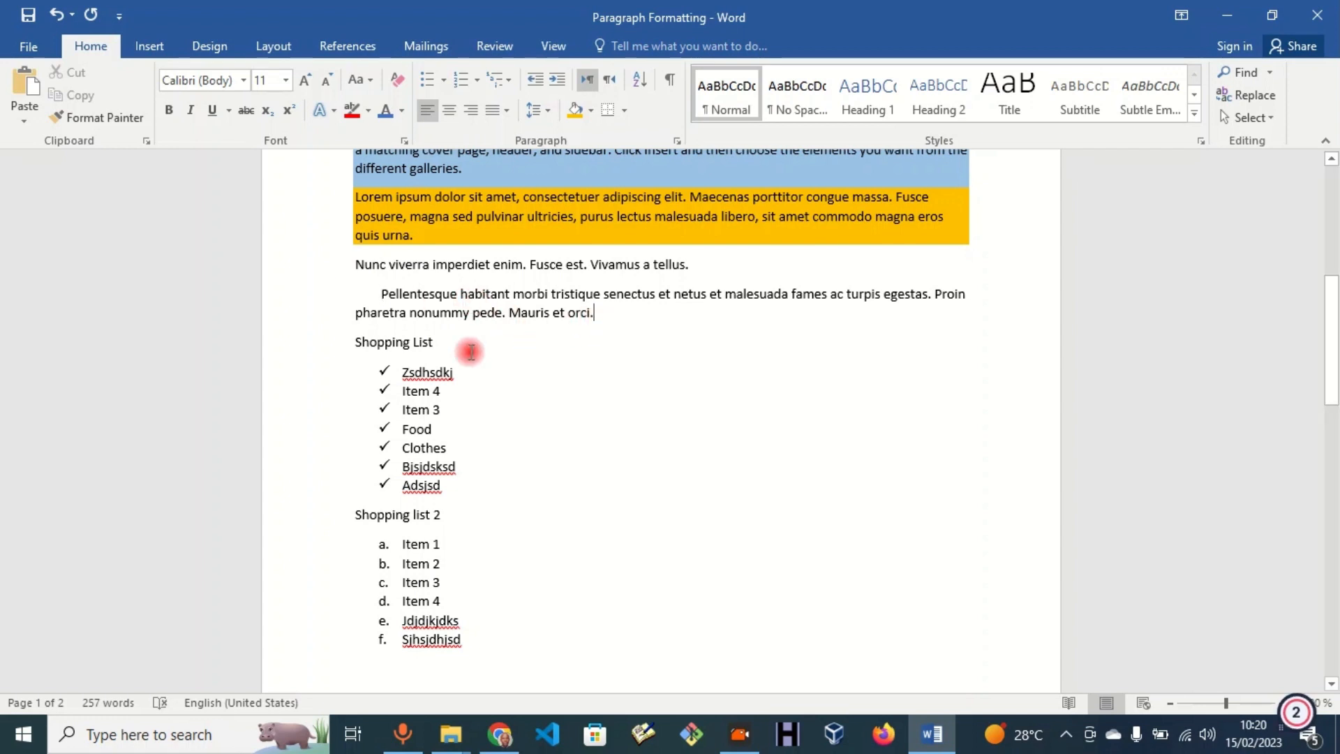
# - Undo the narrow gap before "Pellentesque habitant" and give the paragraph's first line a tab indent instead
pyautogui.click(378, 296)
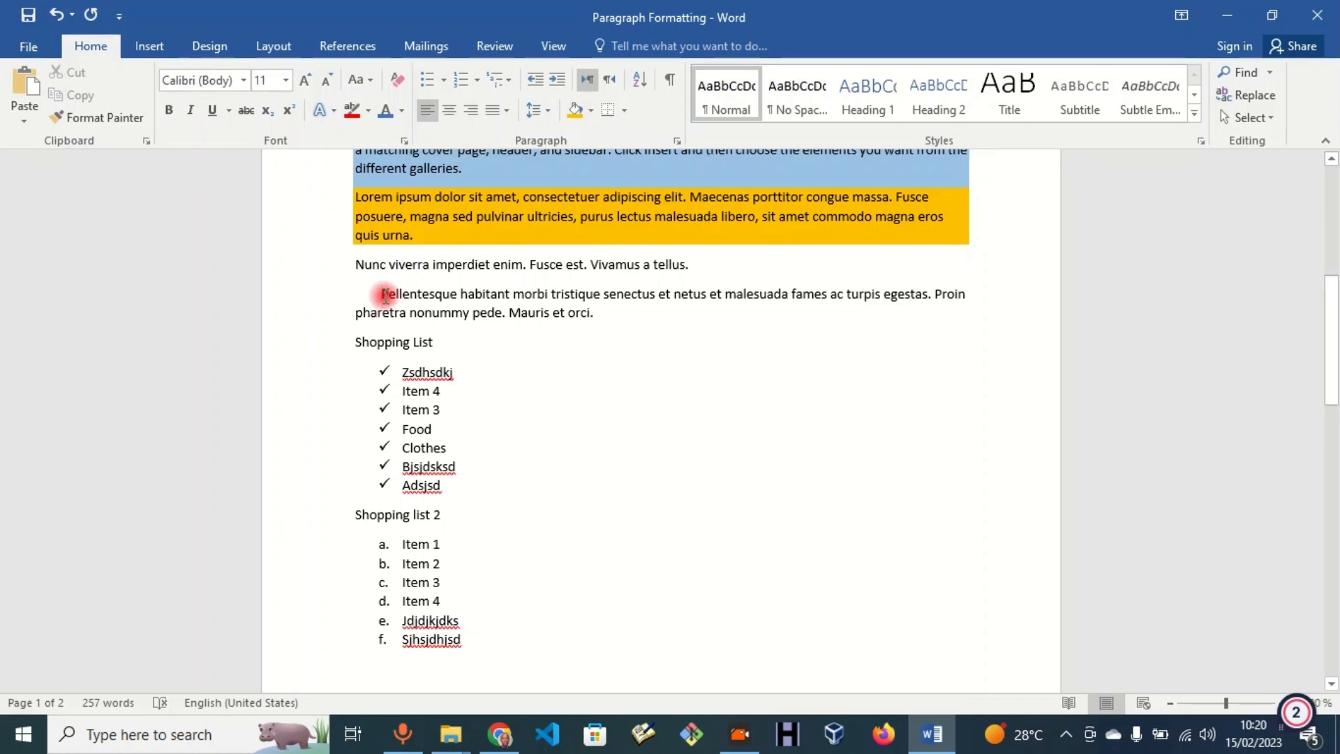
pyautogui.hotkey('ctrl', 'z')
pyautogui.hotkey('ctrl', 'z')
pyautogui.hotkey('ctrl', 'z')
pyautogui.hotkey('ctrl', 'z')
pyautogui.hotkey('ctrl', 'z')
pyautogui.hotkey('ctrl', 'z')
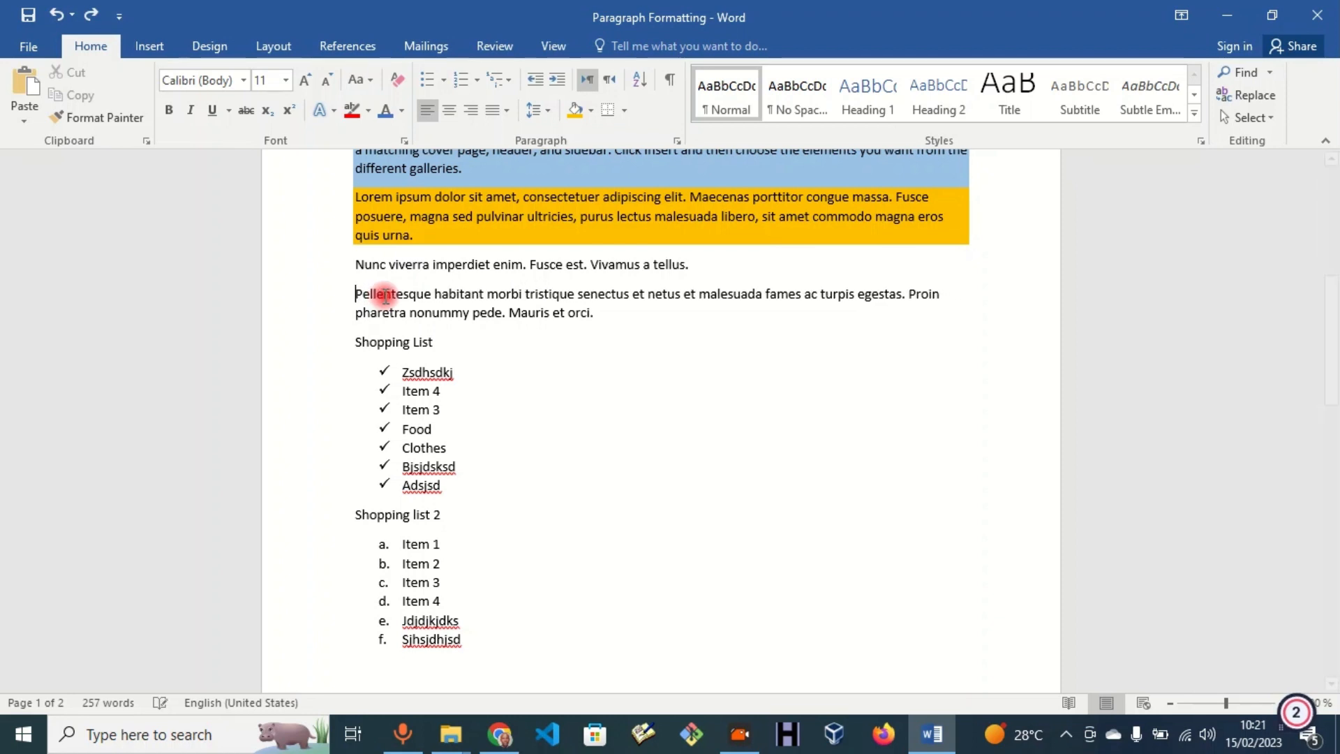
pyautogui.press('Tab')
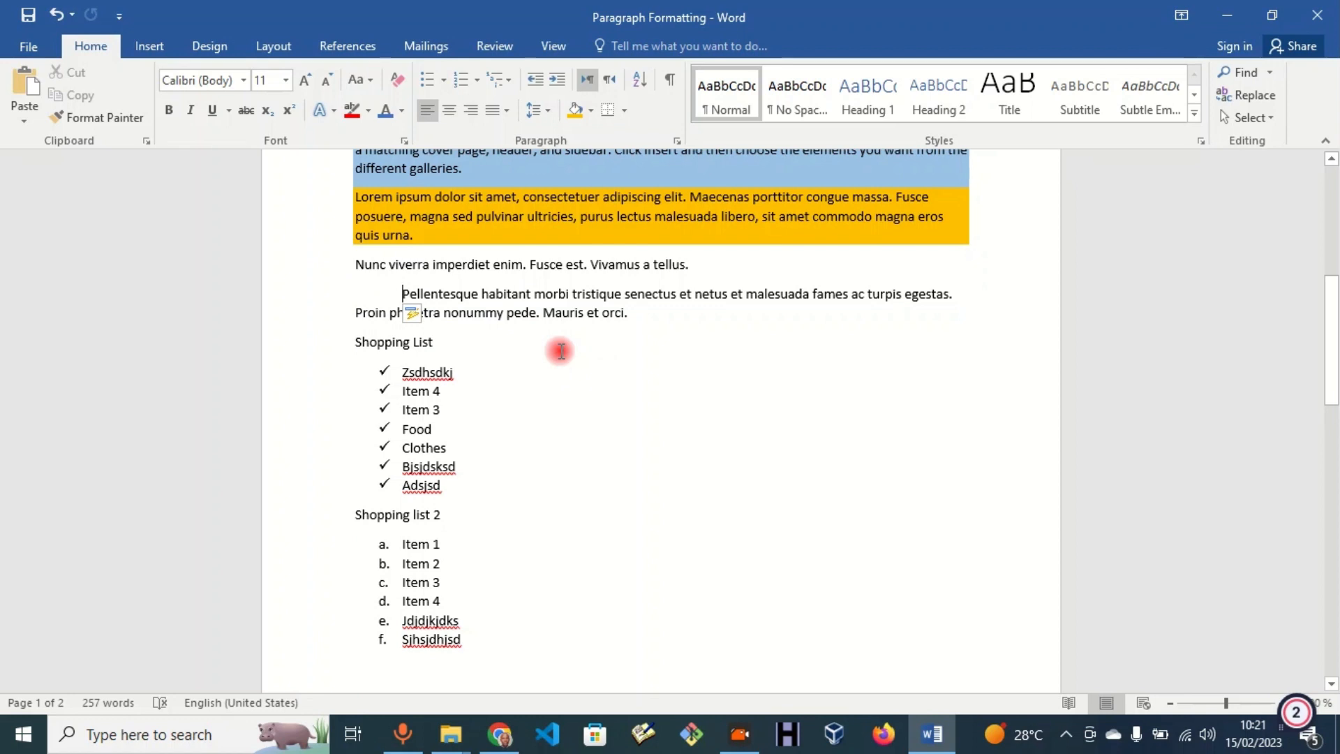
# - Change the shading of the blue paragraph starting "Video provides a powerful way" to white
pyautogui.scroll(3, 561, 350)
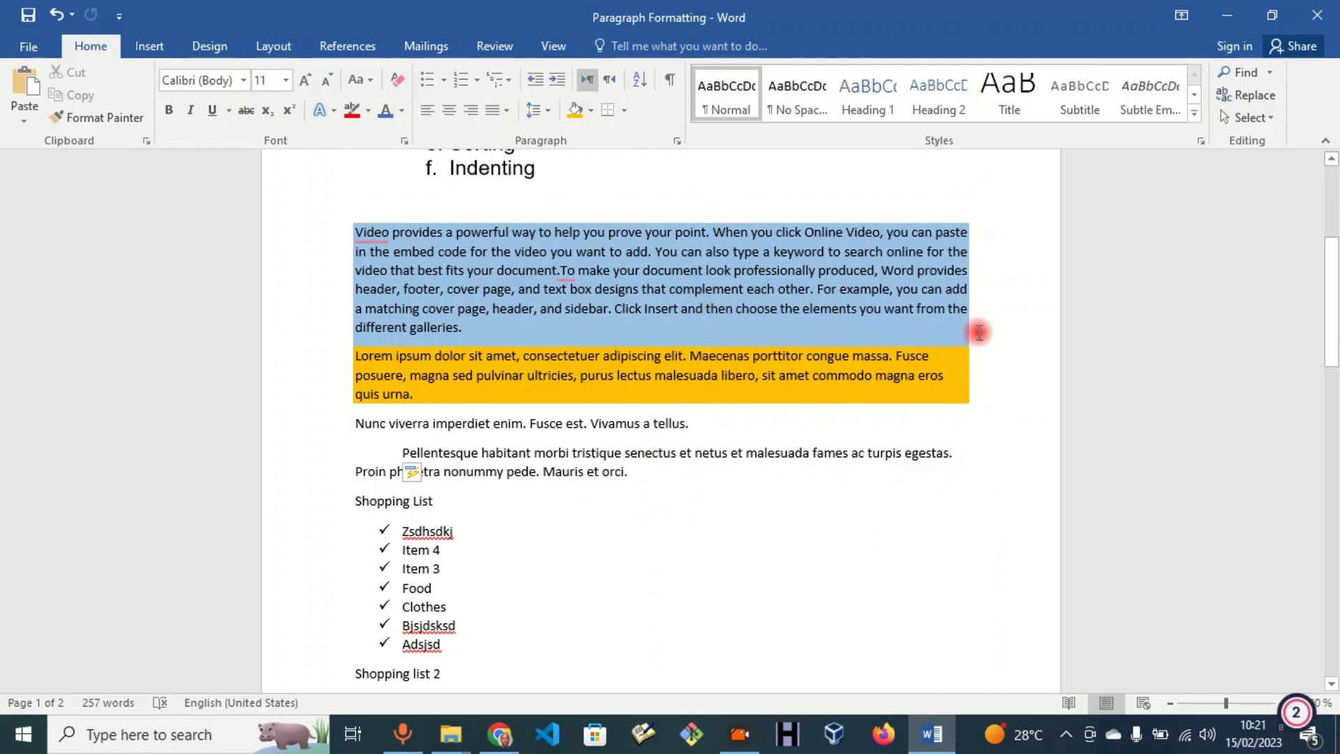
pyautogui.moveTo(980, 327)
pyautogui.mouseDown()
pyautogui.moveTo(654, 286)
pyautogui.moveTo(622, 305)
pyautogui.moveTo(291, 239)
pyautogui.moveTo(367, 252)
pyautogui.moveTo(349, 229)
pyautogui.mouseUp()
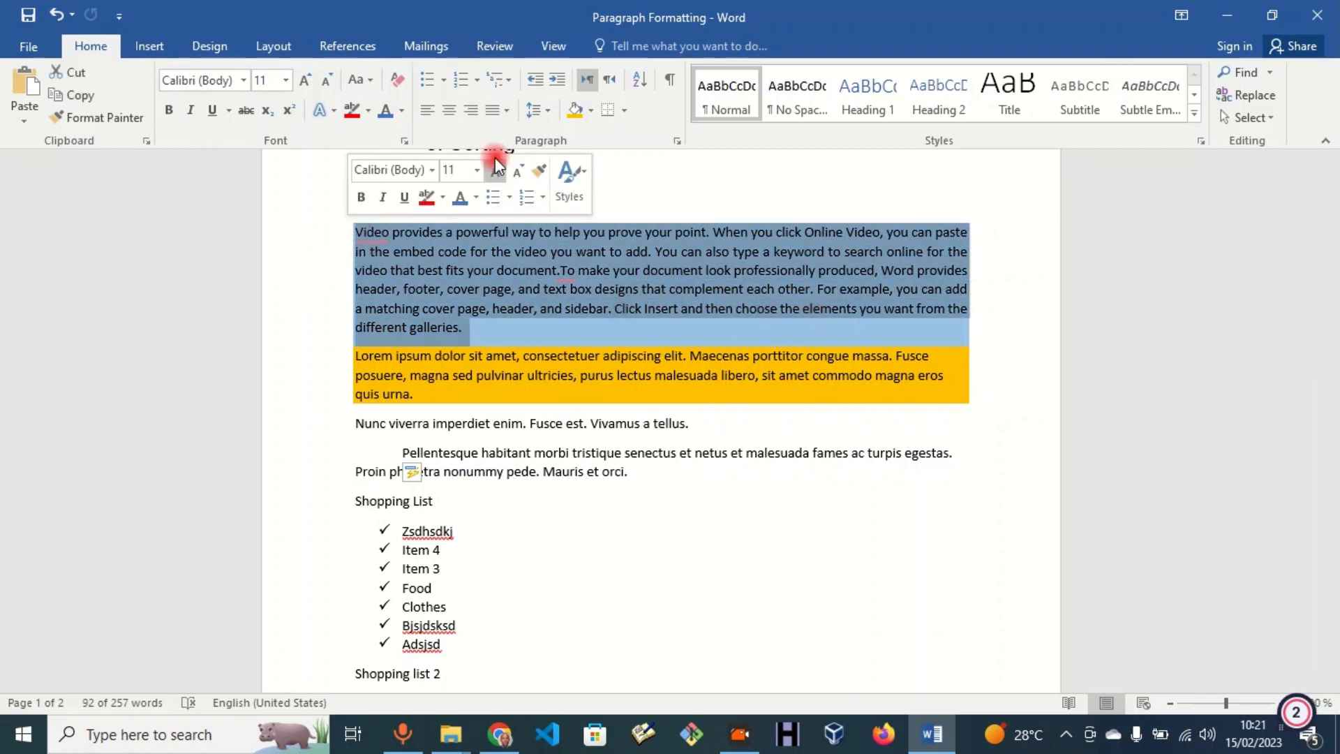
pyautogui.click(591, 112)
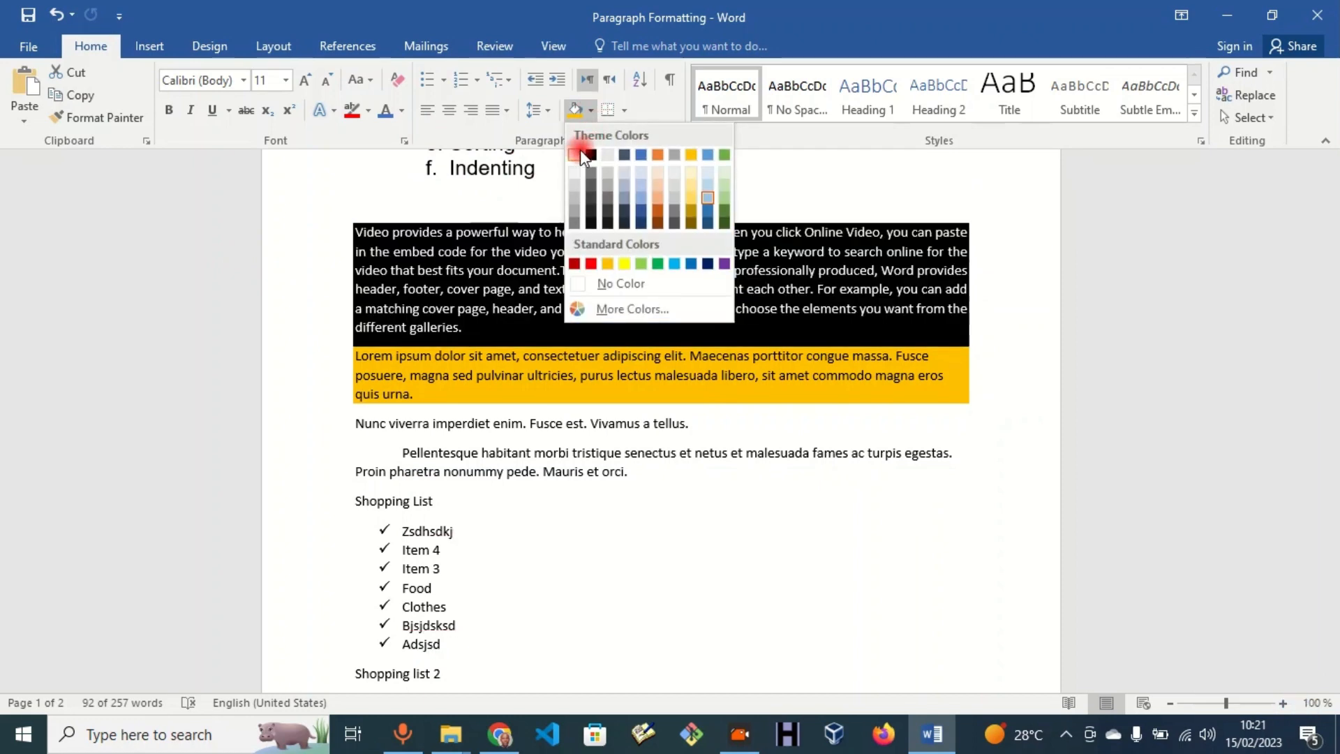
pyautogui.click(577, 152)
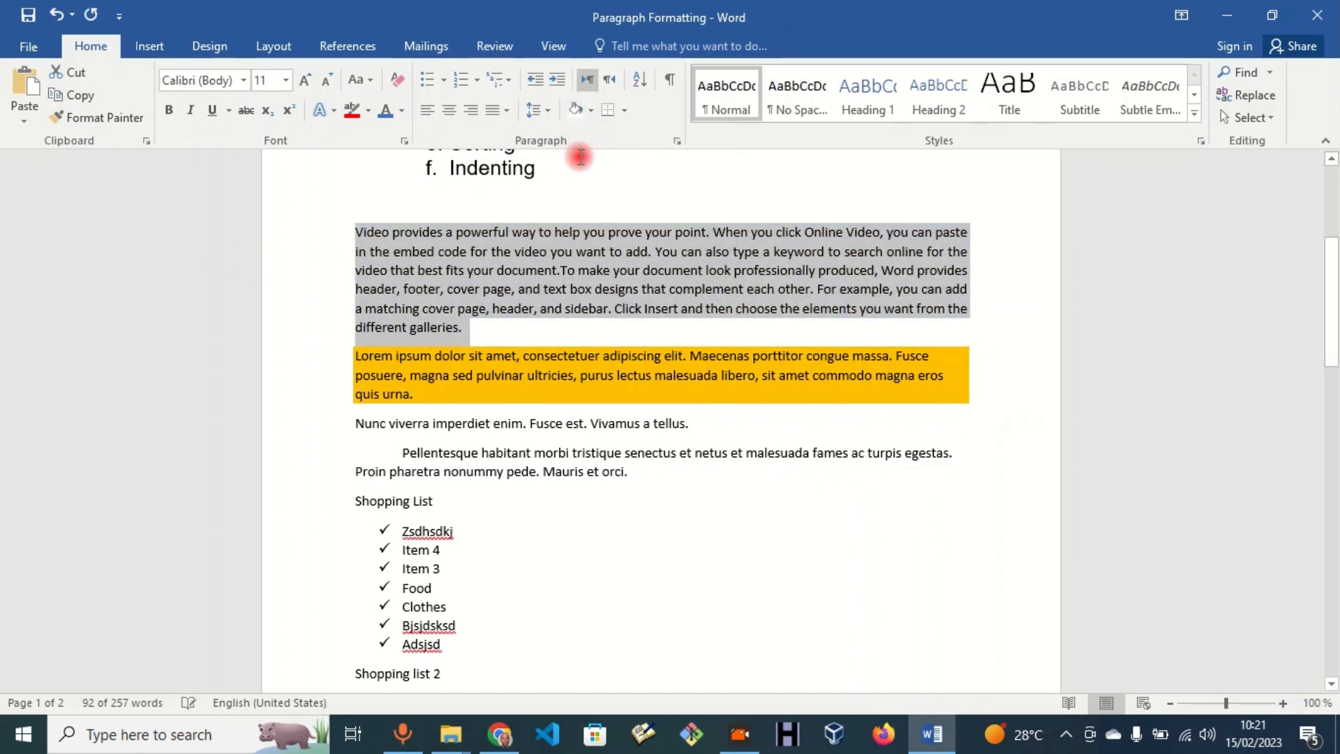
pyautogui.click(600, 252)
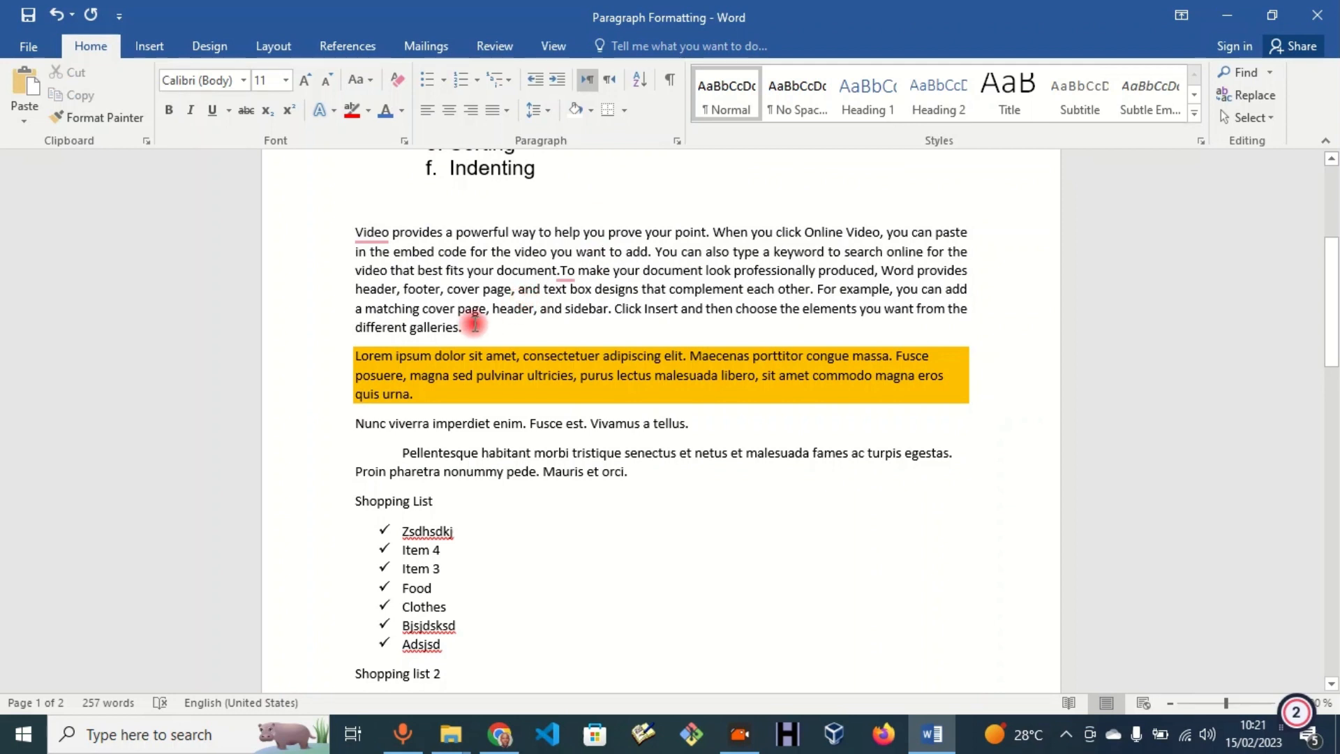
# - Apply outside borders to the whole paragraph starting "Video provides a powerful way"
pyautogui.moveTo(470, 325); pyautogui.dragTo(359, 234)
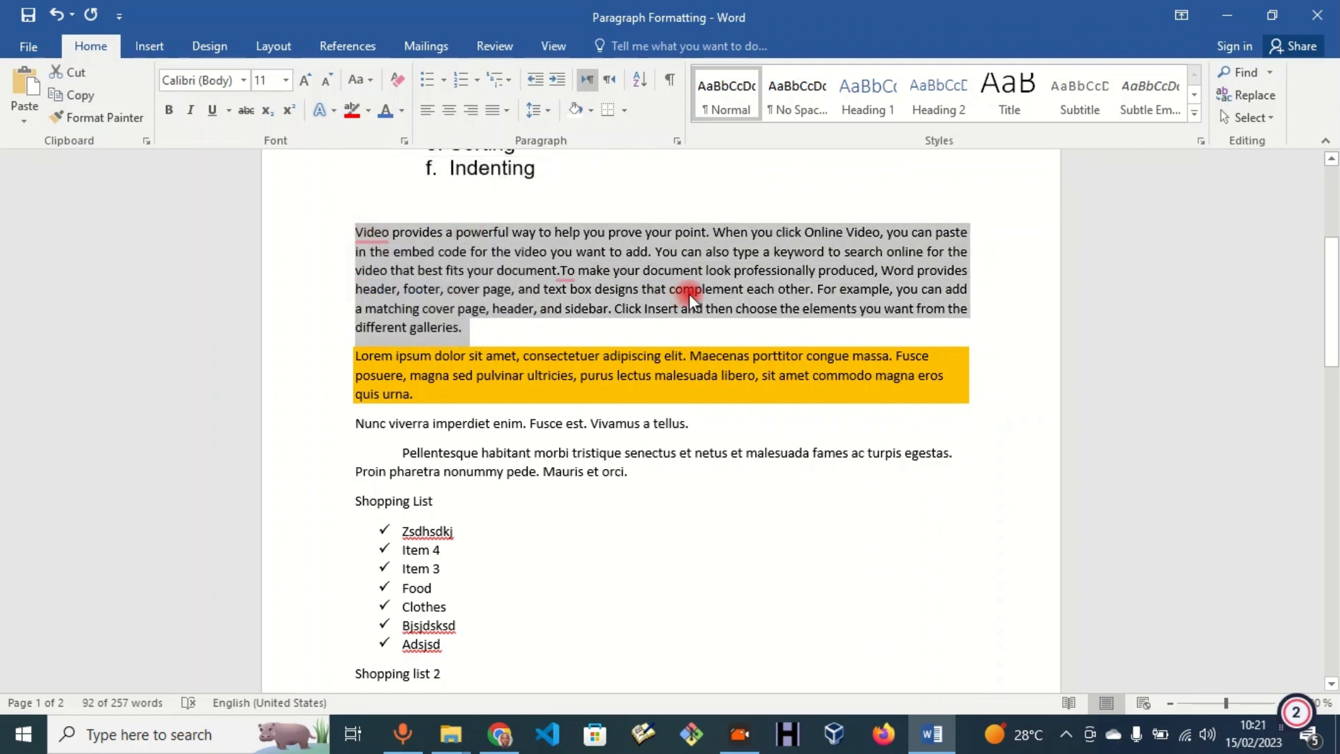
pyautogui.click(625, 112)
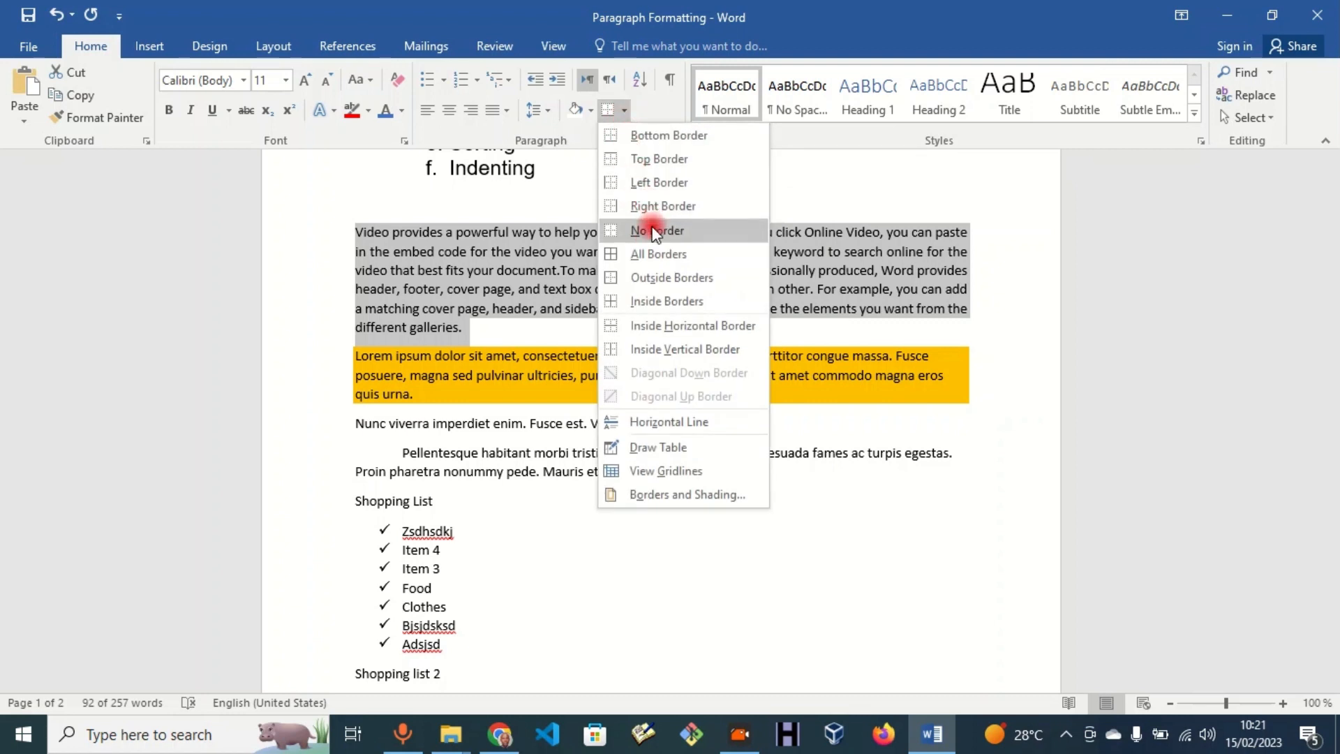
pyautogui.click(655, 260)
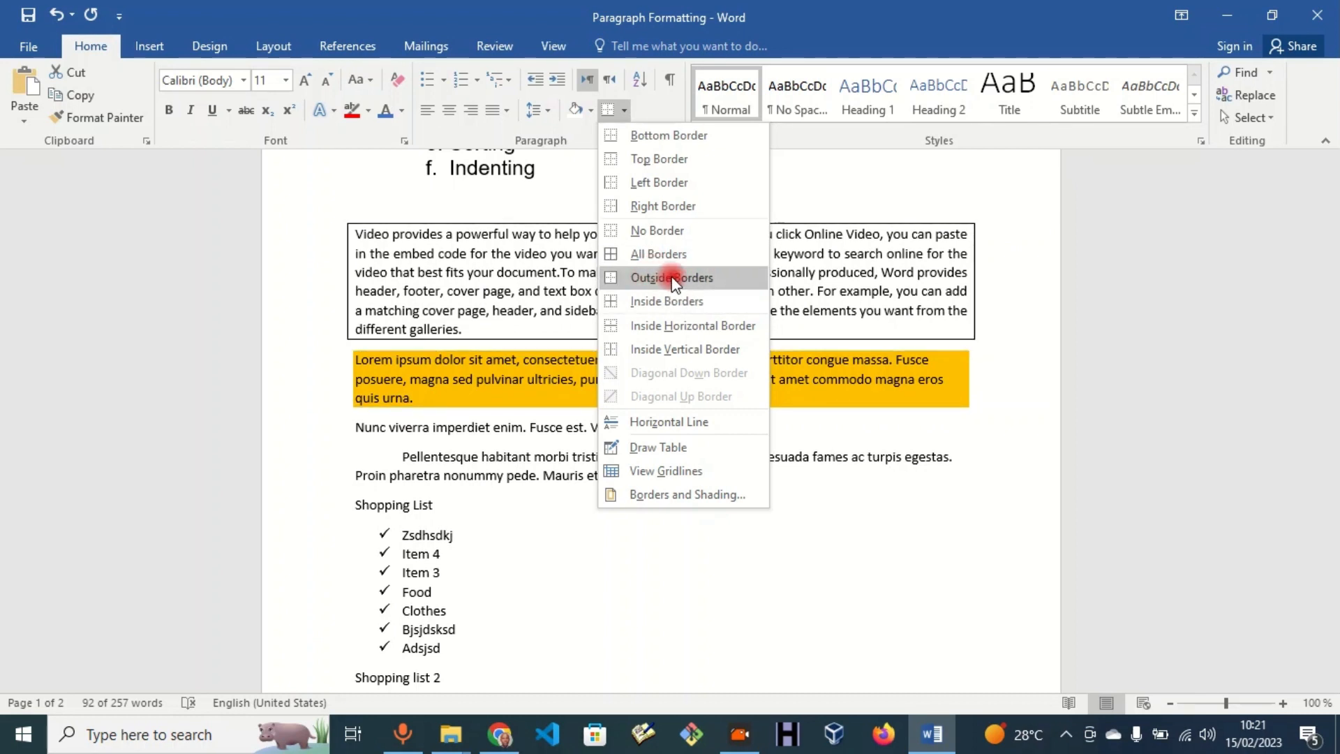
pyautogui.click(633, 279)
pyautogui.click(898, 556)
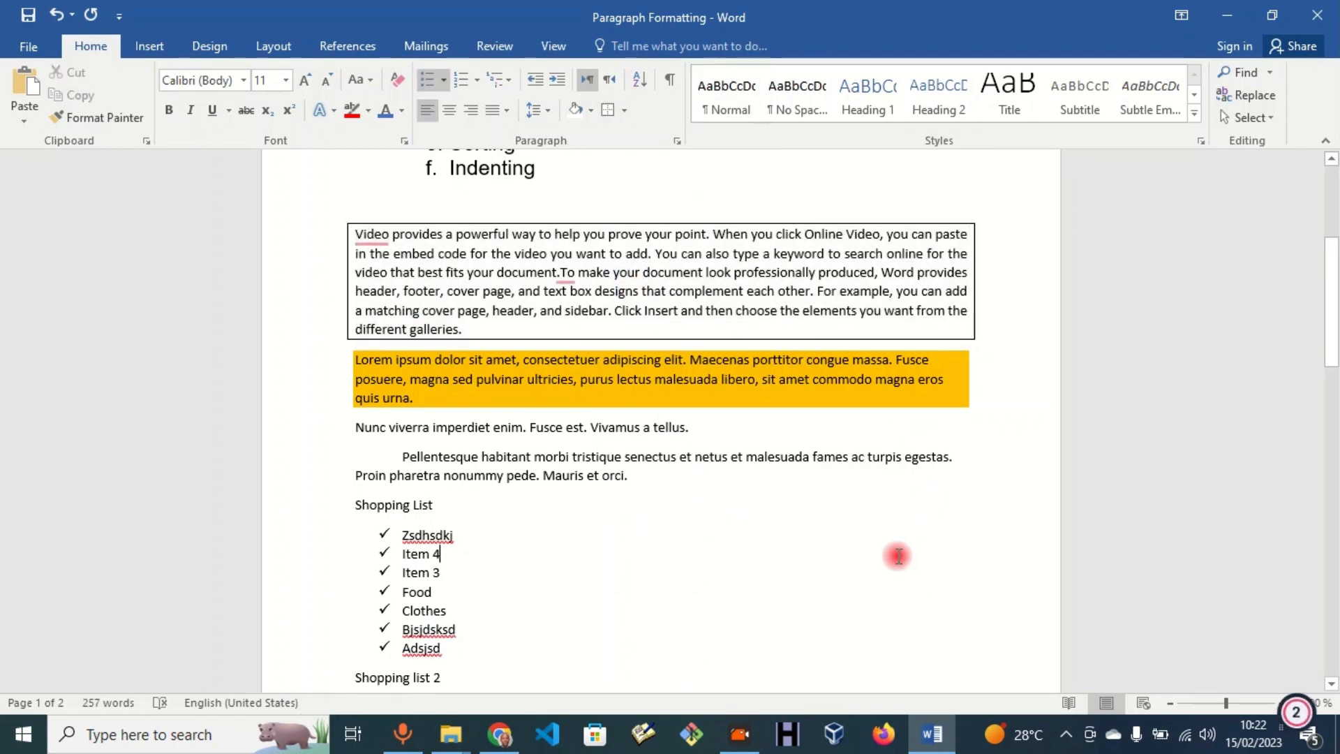